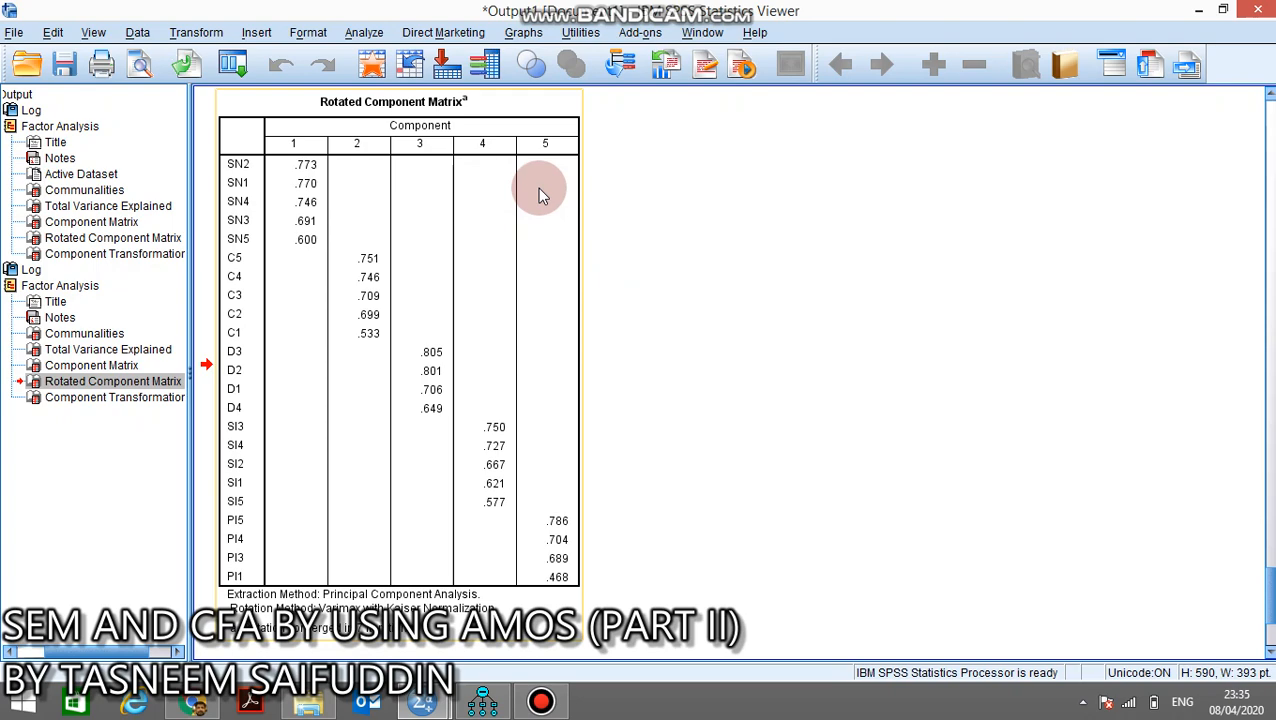
Switch to Amos in a maximized window and draw a latent variable with five indicators near the page's upper-left corner.
click(480, 707)
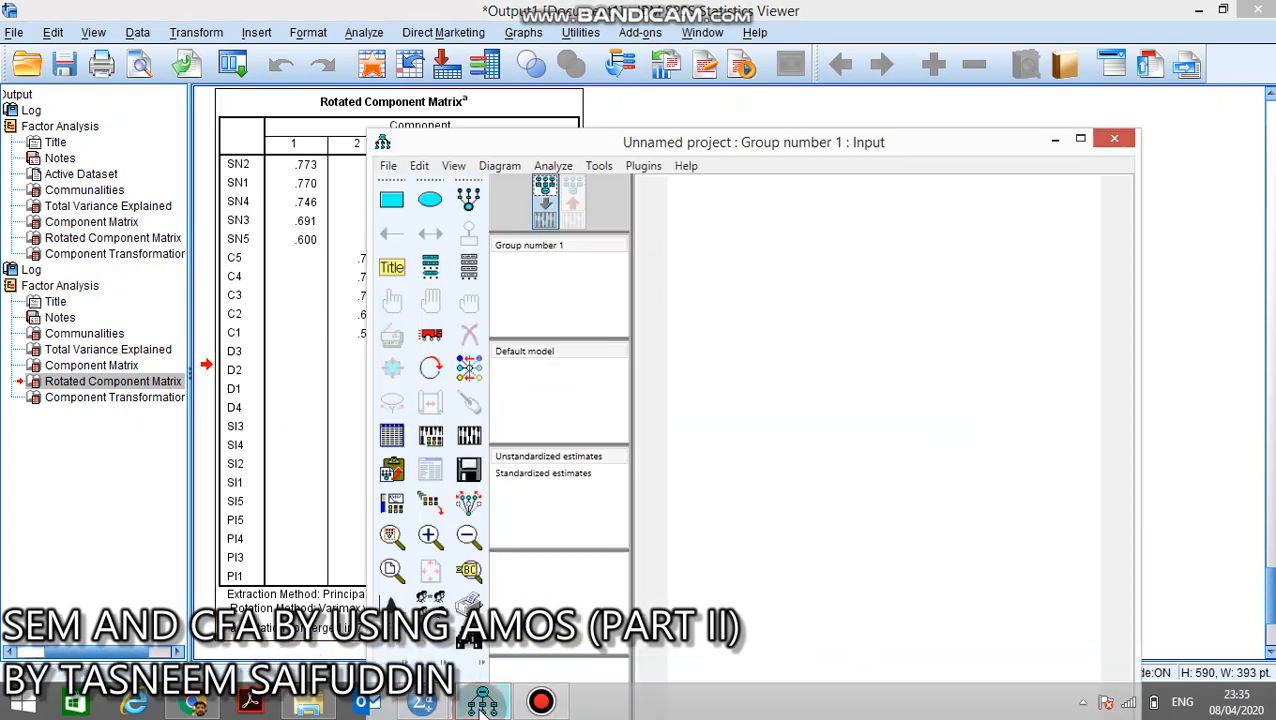
click(1080, 140)
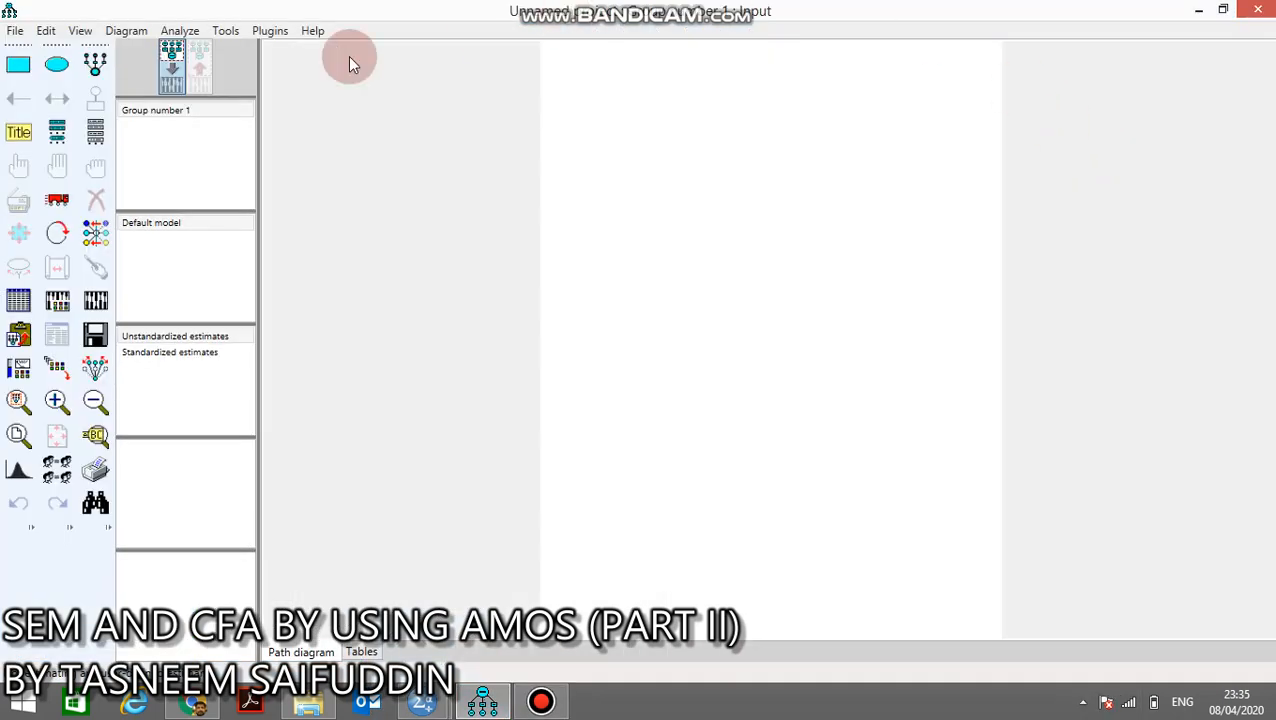
click(95, 62)
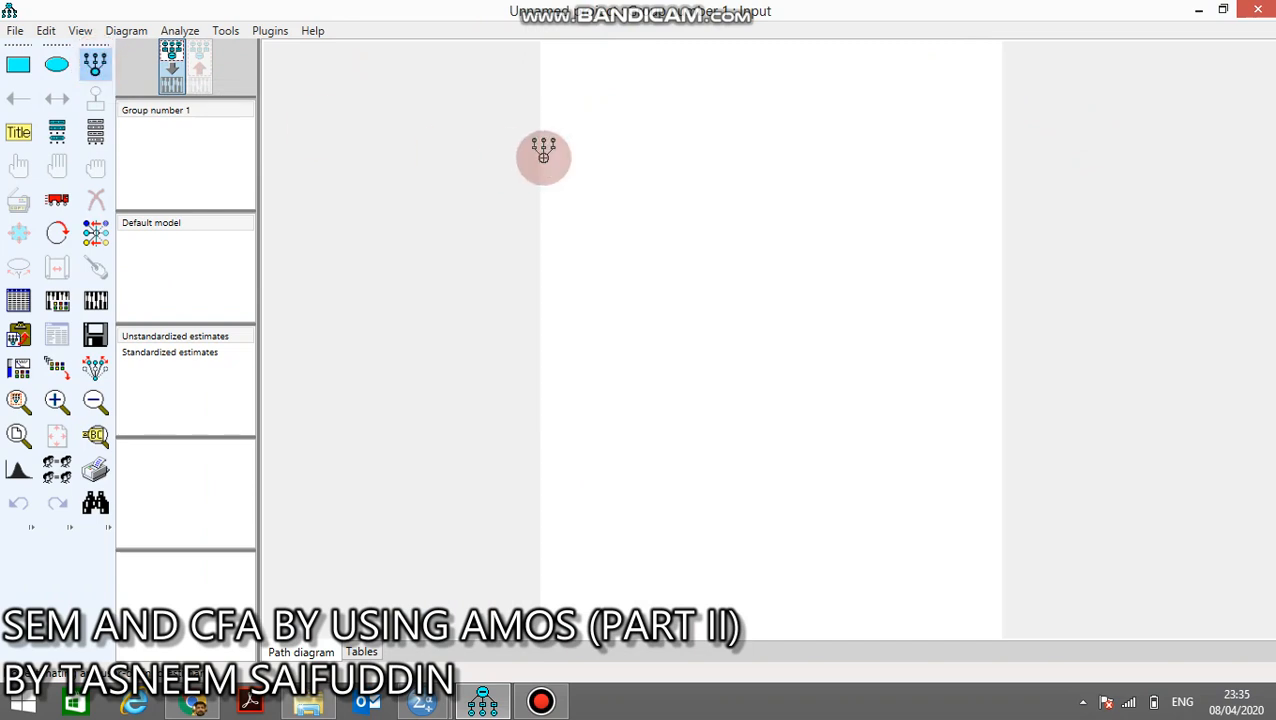
click(593, 144)
click(593, 144)
click(593, 144)
click(593, 144)
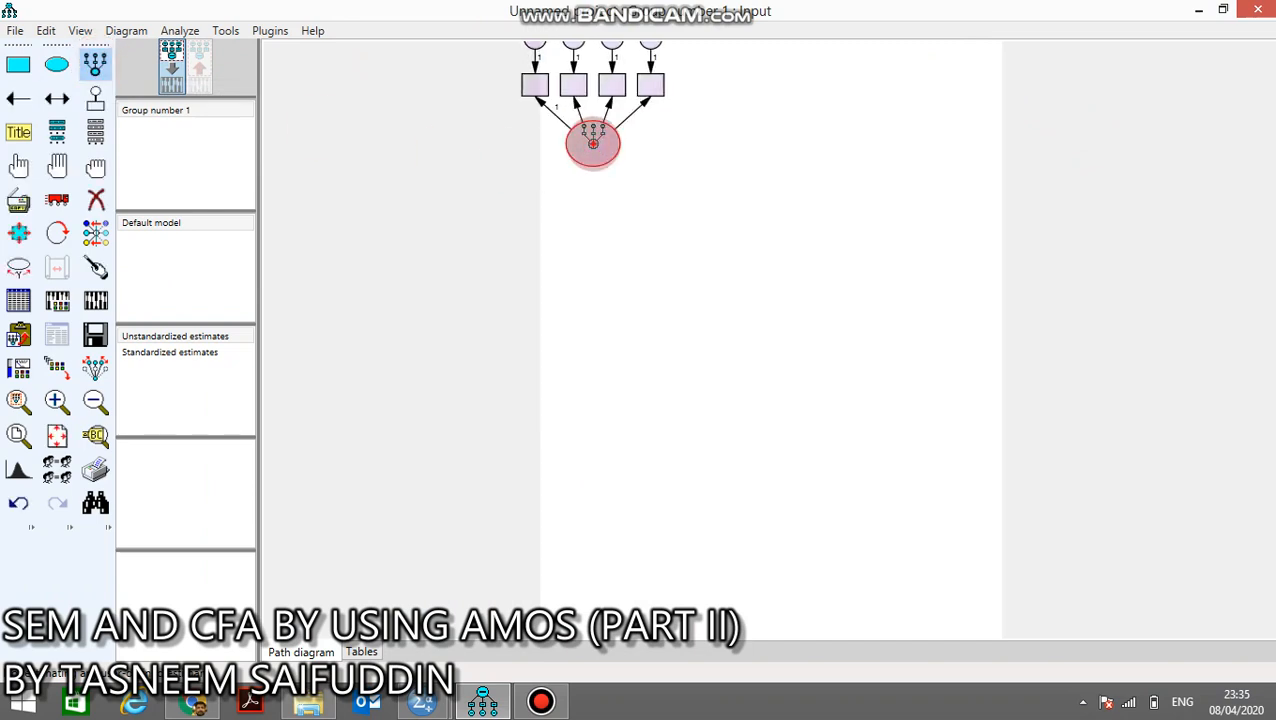
click(593, 144)
Draw a second latent variable with five indicators directly below the first one.
click(591, 300)
click(591, 300)
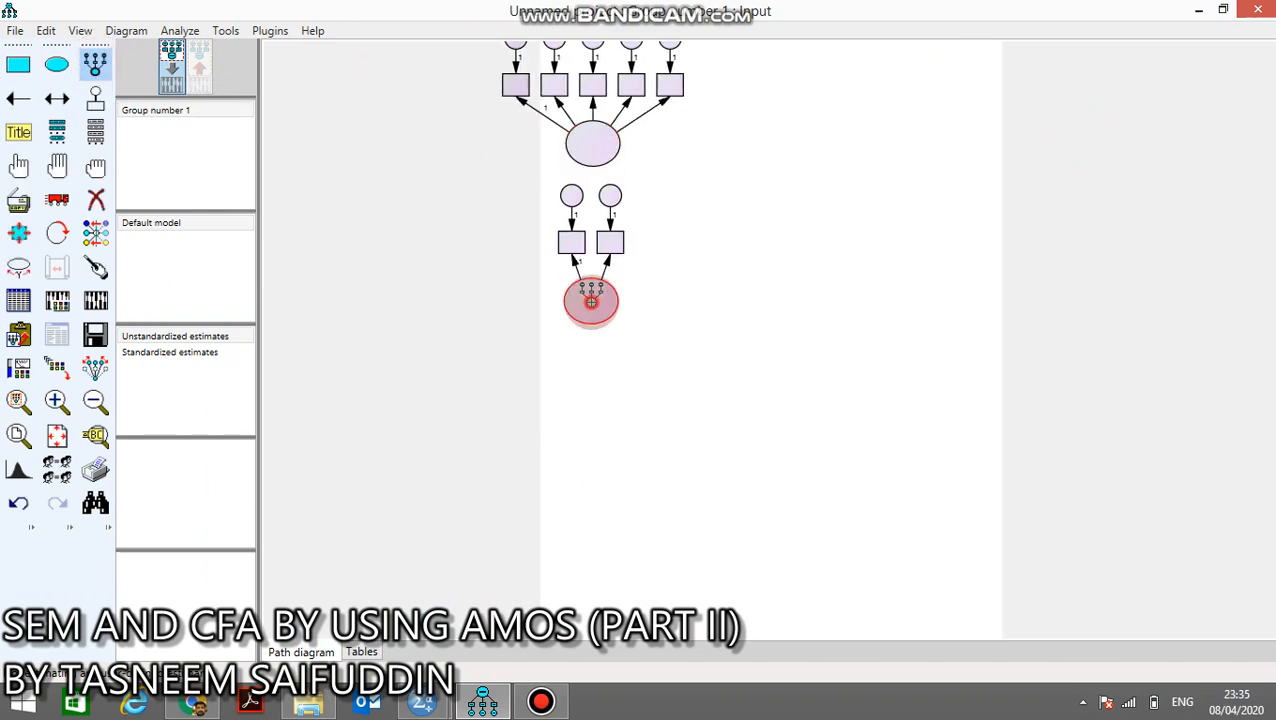
click(591, 300)
click(591, 300)
click(591, 300)
Draw a third latent variable with five indicators below the second one.
click(593, 459)
click(593, 459)
click(593, 459)
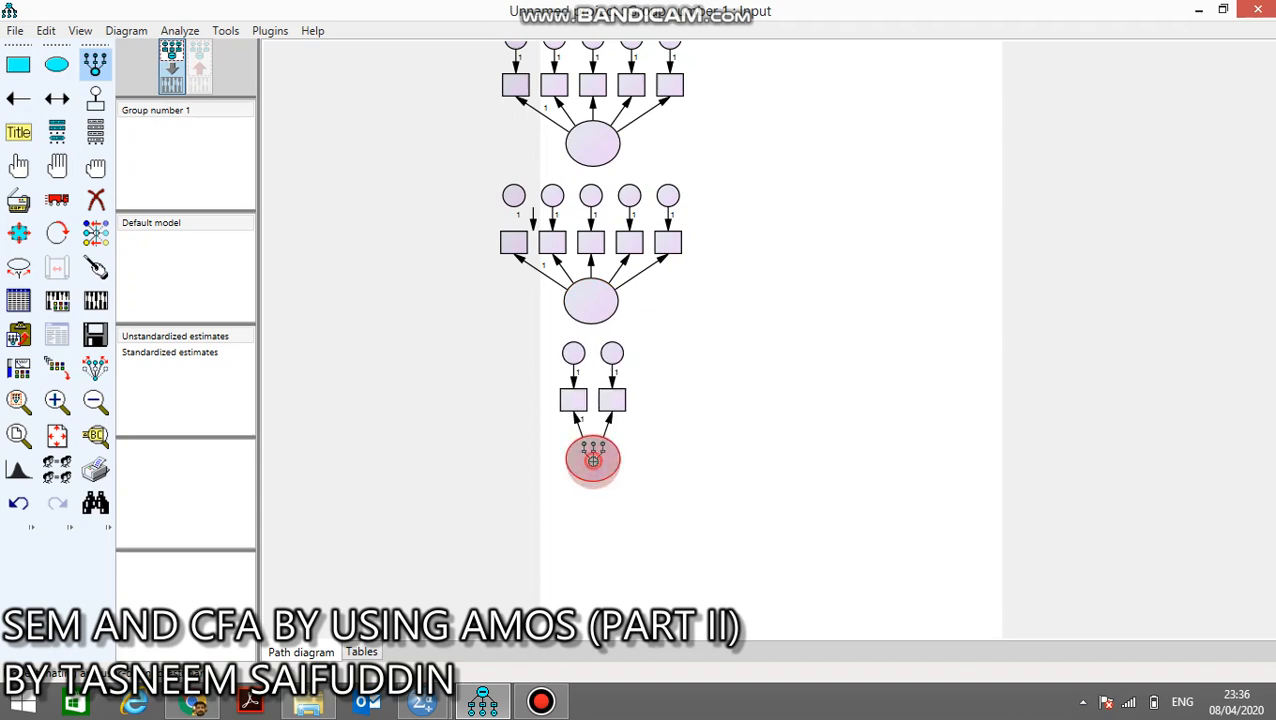
click(593, 459)
click(593, 459)
click(593, 459)
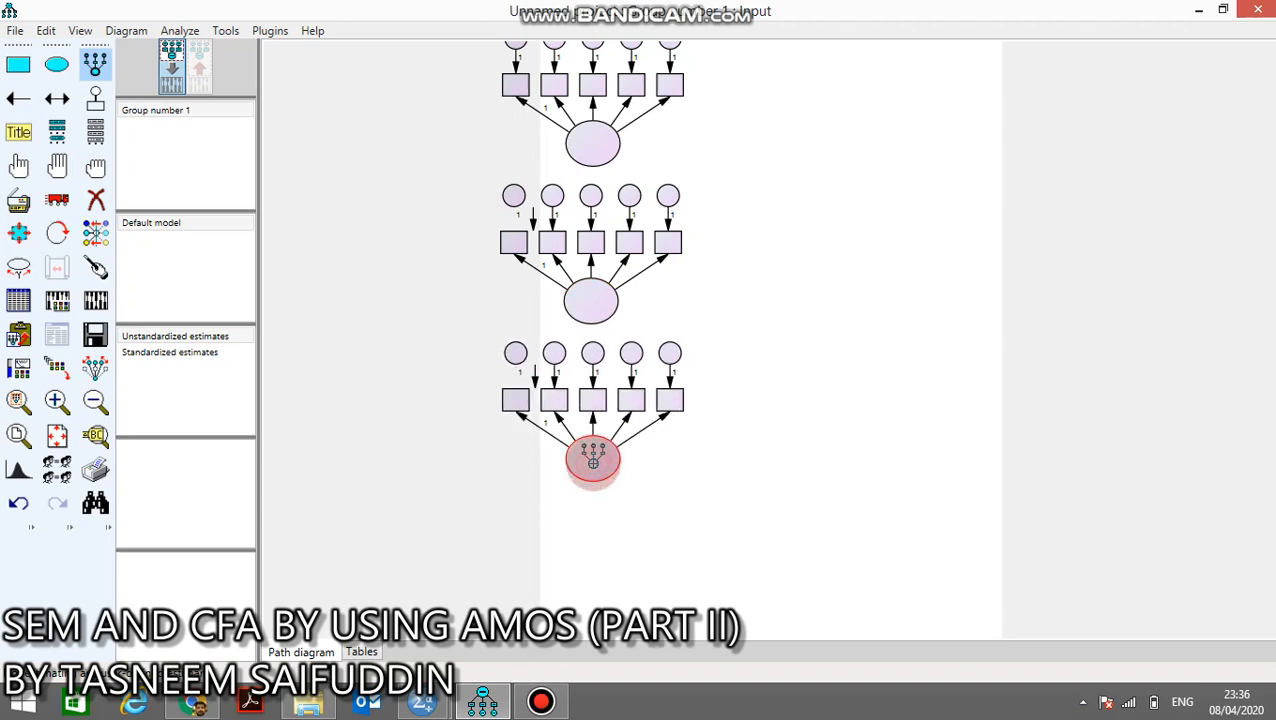
Draw a fourth latent variable with five indicators to the right of the first column, around the second one's height.
click(773, 249)
click(773, 249)
click(773, 249)
click(773, 249)
click(773, 249)
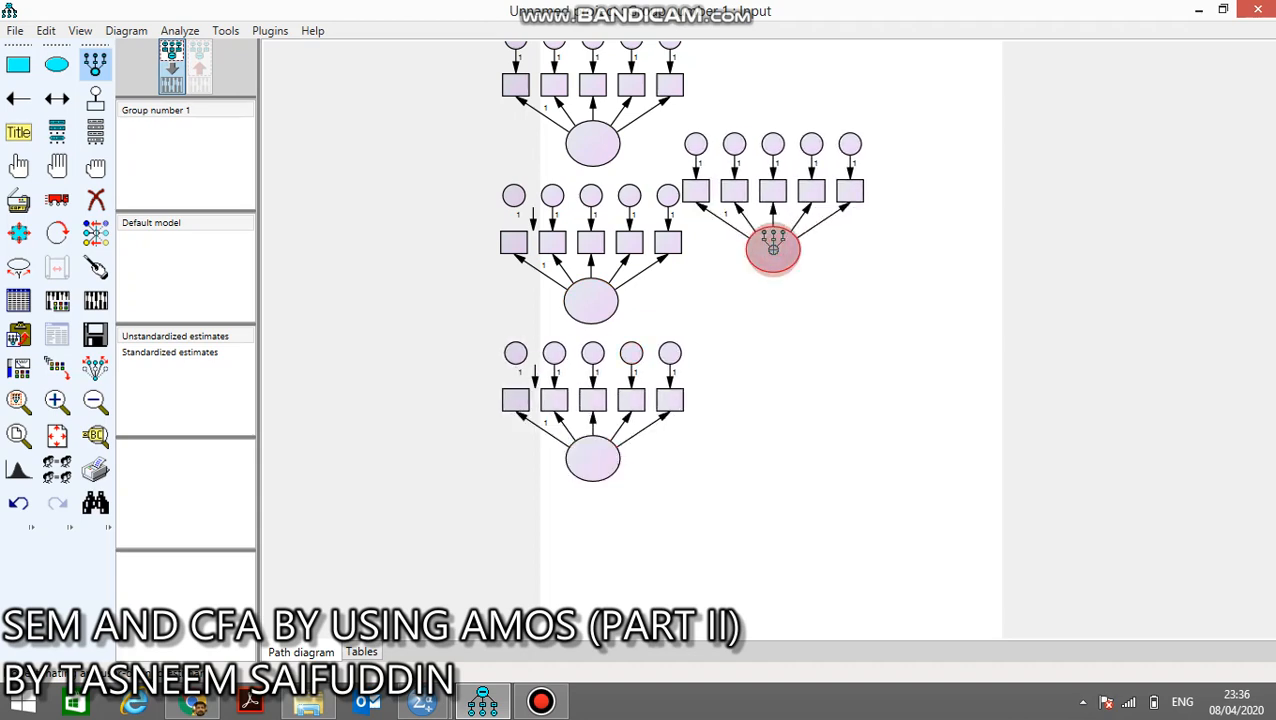
Draw a fifth latent variable with five indicators to the right of the fourth, near the page's right edge.
click(951, 258)
click(951, 258)
click(951, 258)
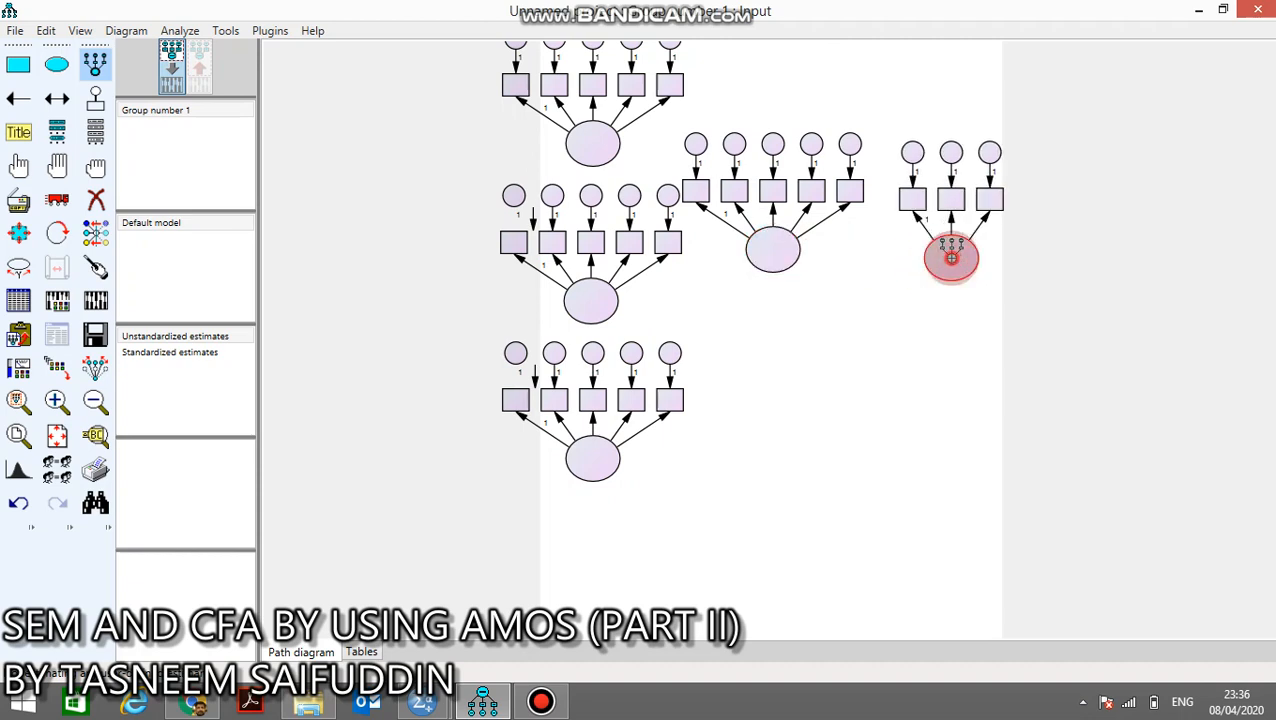
click(951, 258)
click(951, 258)
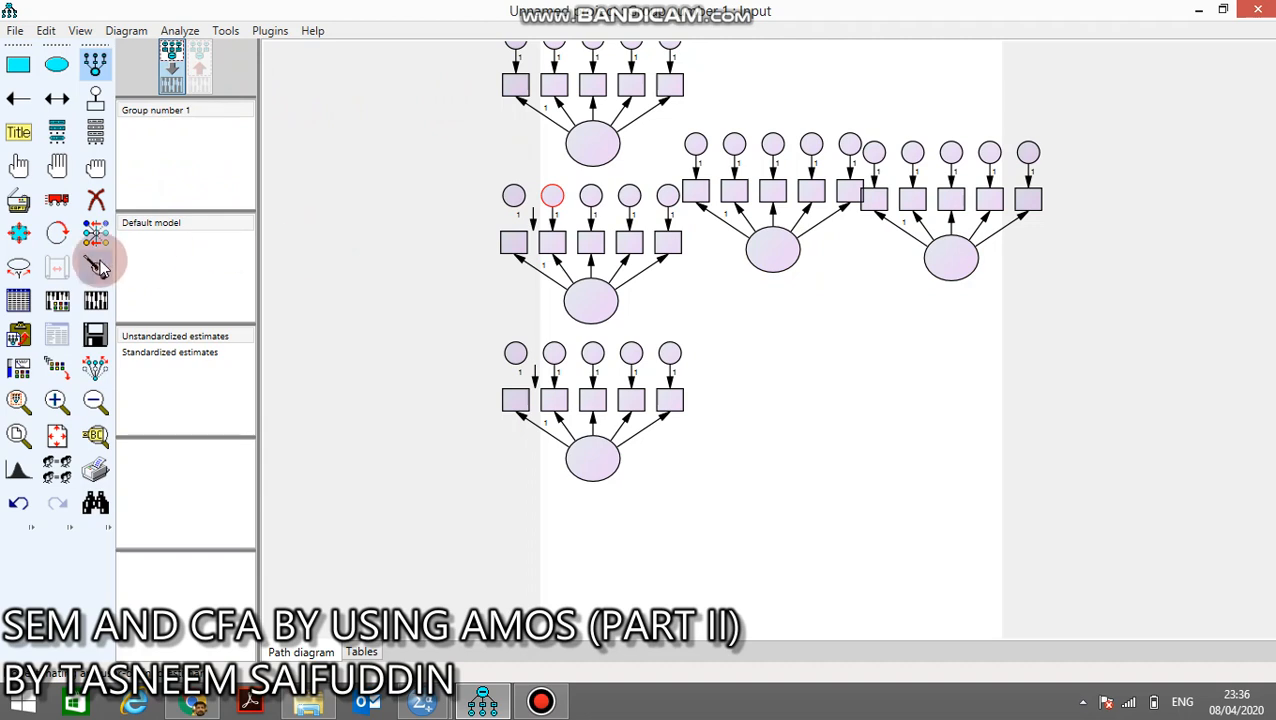
Rotate the indicators of the topmost latent variable until they sit on its left side.
click(95, 368)
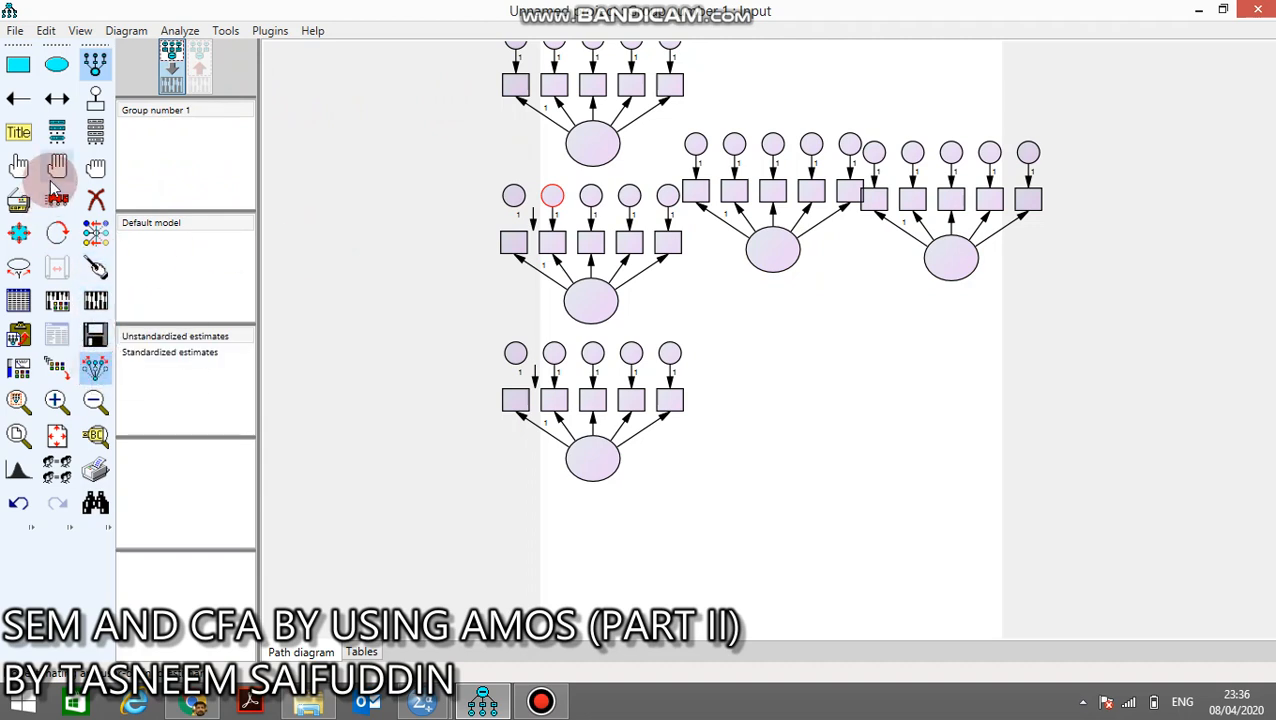
click(57, 230)
click(592, 150)
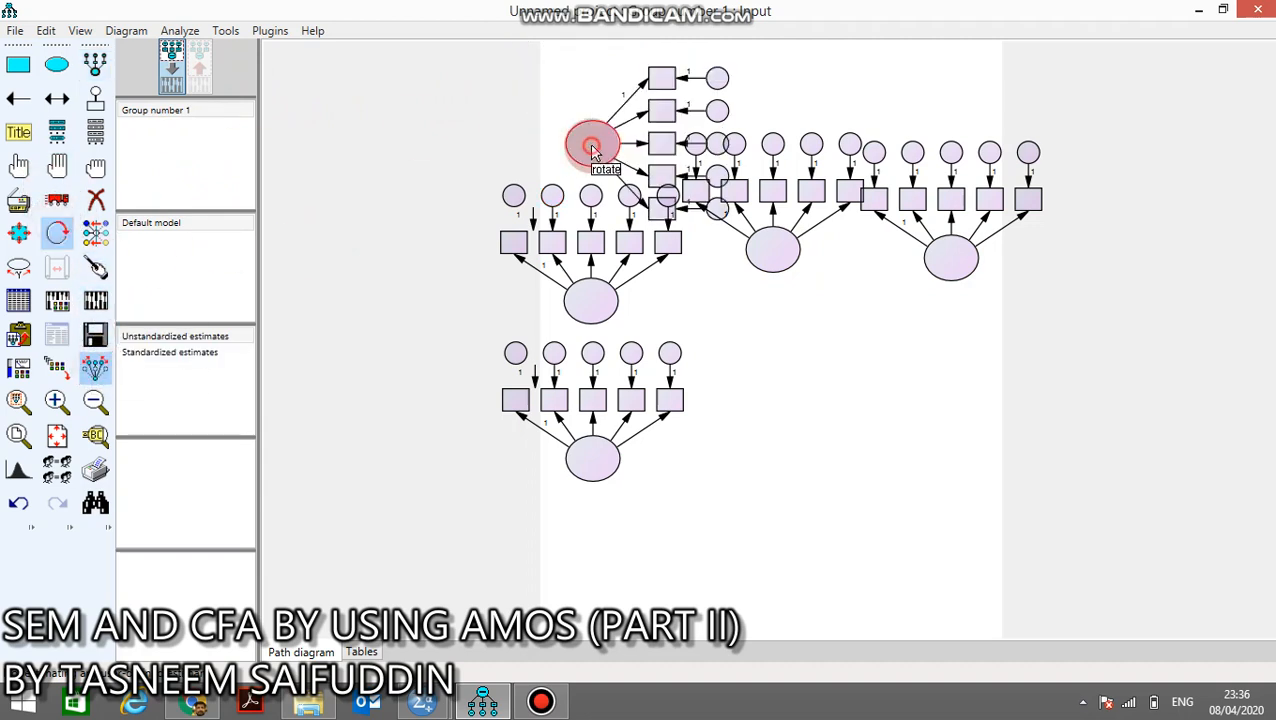
click(593, 151)
click(593, 151)
click(593, 151)
double_click(593, 150)
click(593, 150)
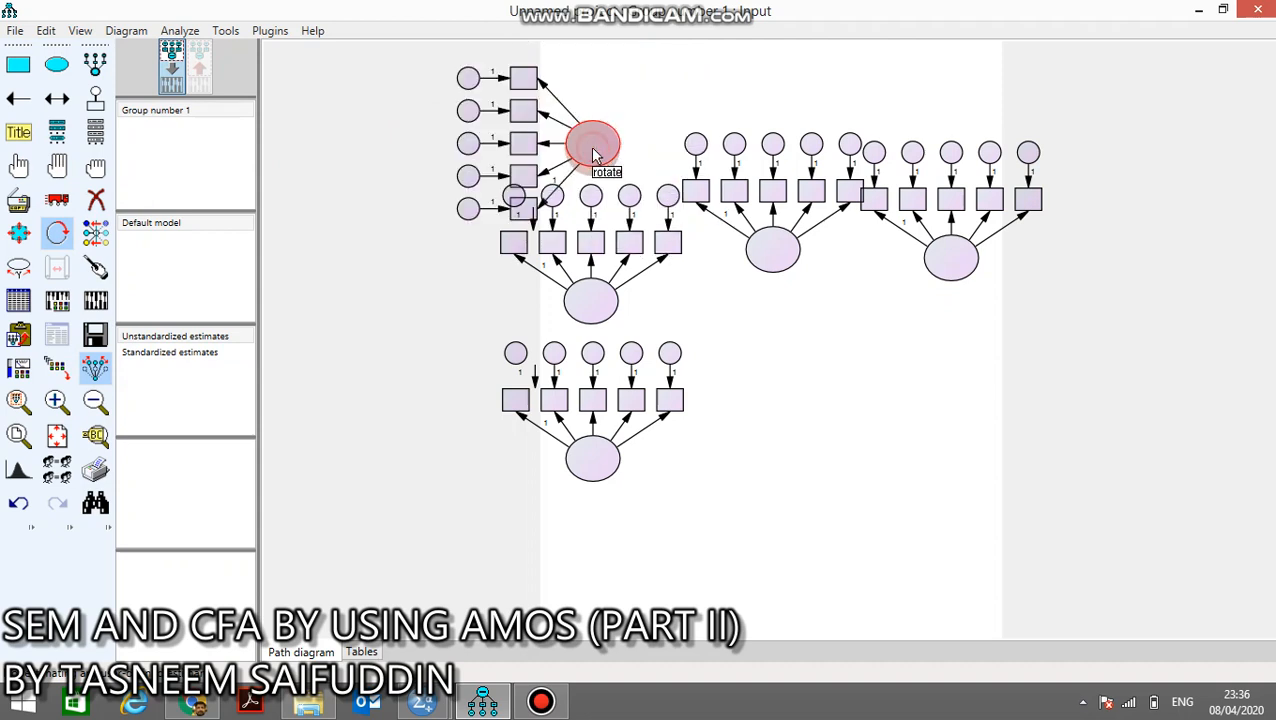
Rotate the indicators of the second and third latent variables in the left column to their left sides.
double_click(592, 292)
click(592, 292)
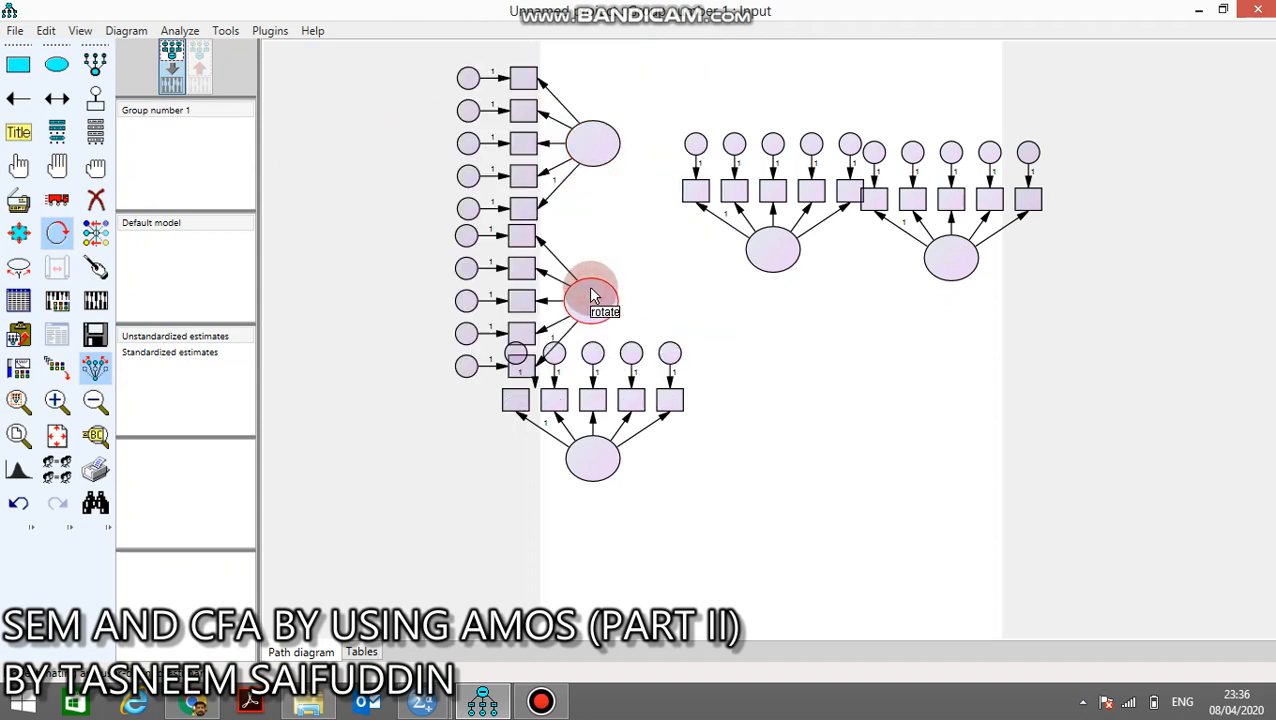
double_click(590, 460)
click(590, 460)
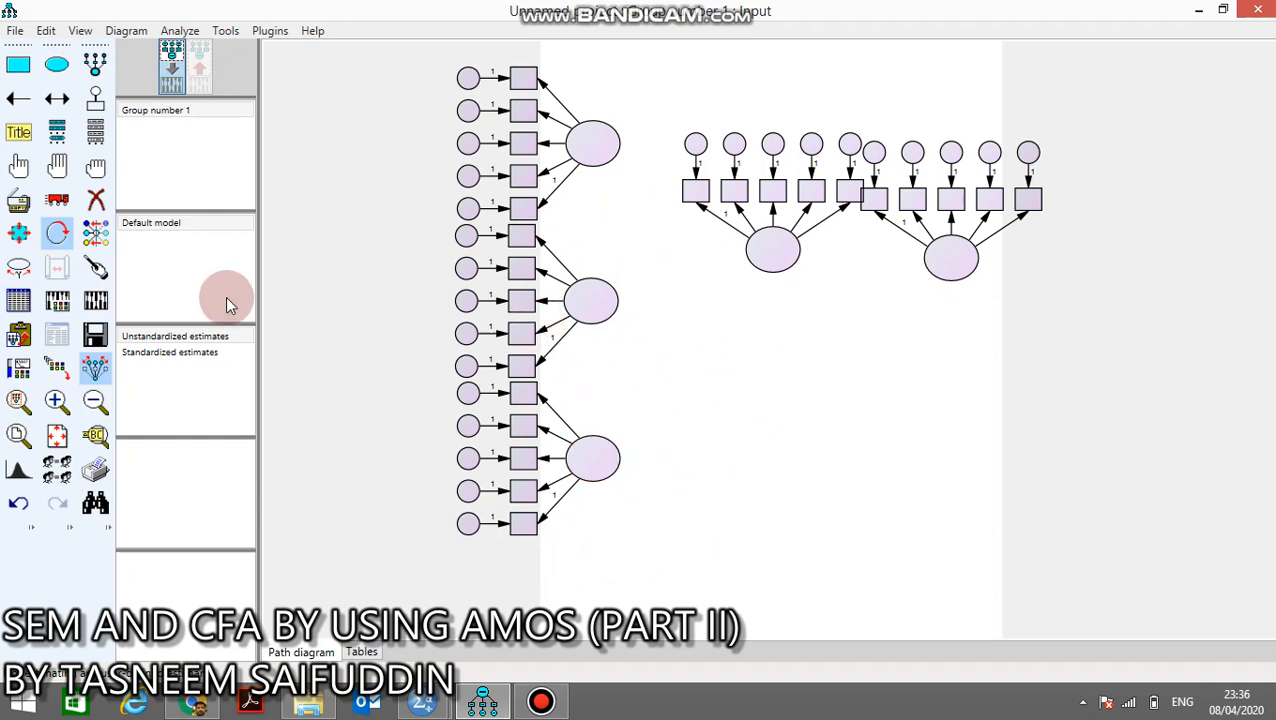
Move the three left-column constructs with their indicators to the right and space them out vertically.
click(58, 200)
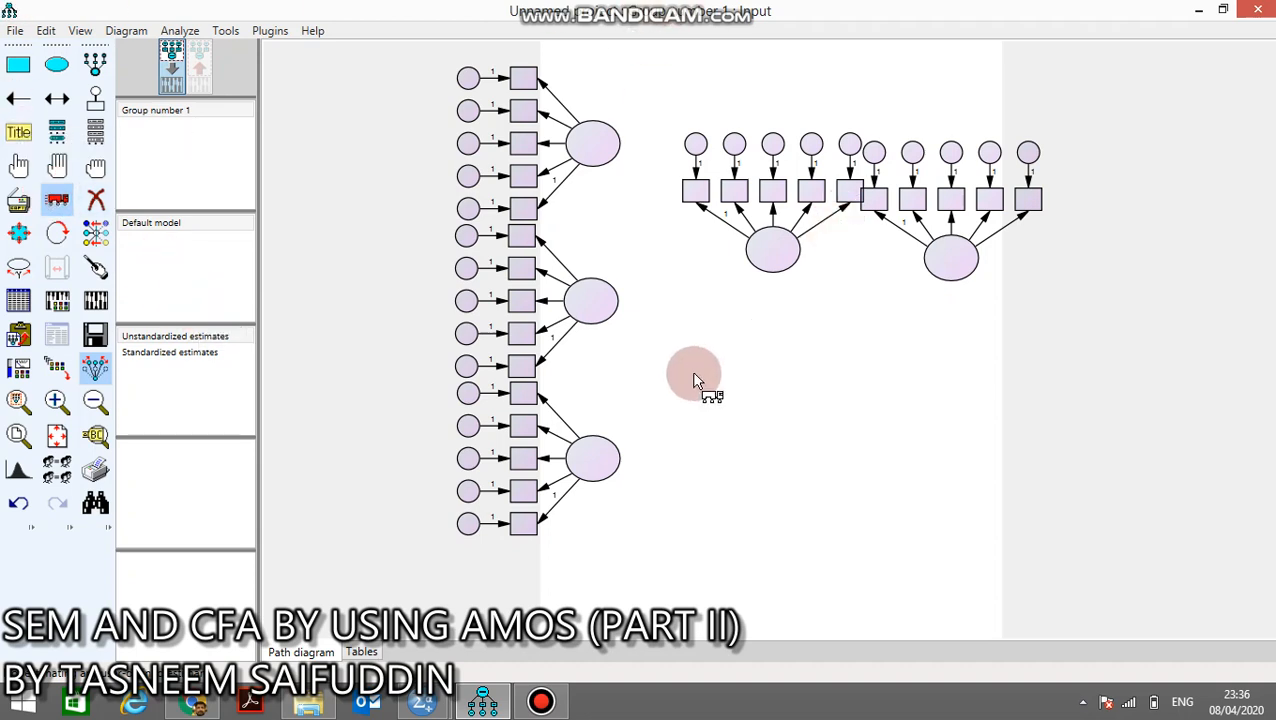
drag(603, 473, 713, 563)
click(605, 322)
drag(604, 318, 698, 360)
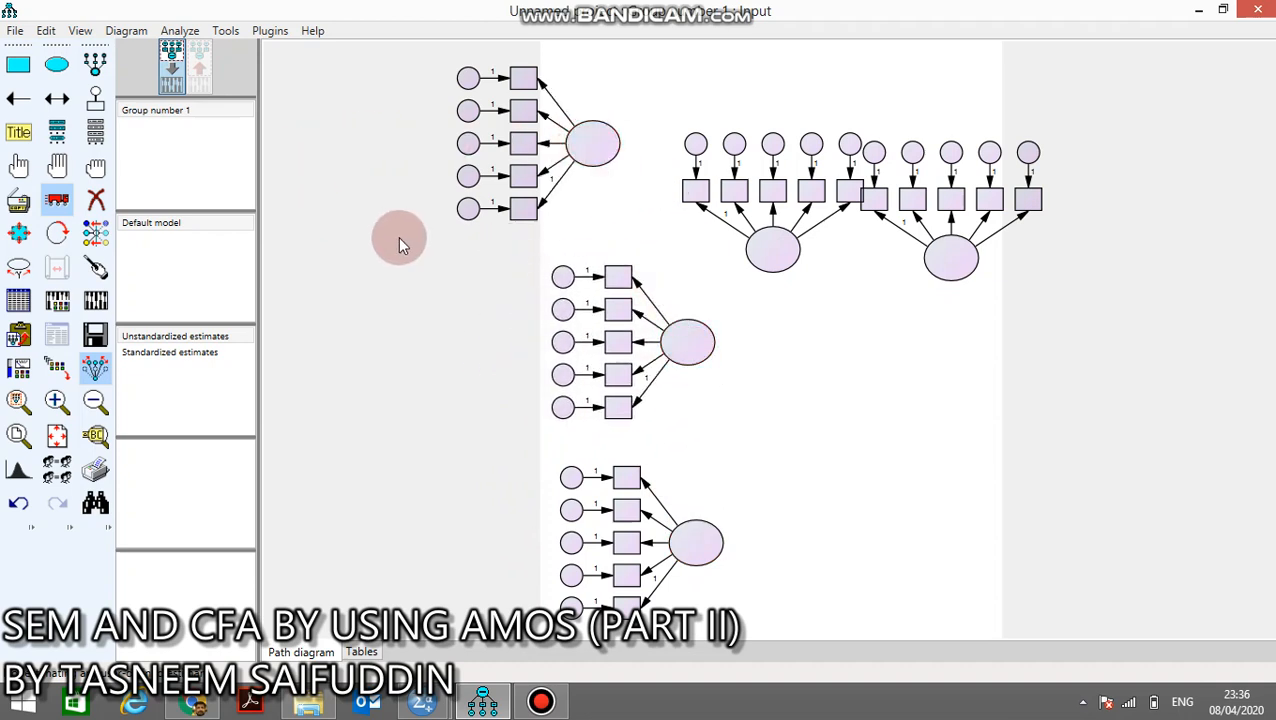
drag(596, 151, 662, 178)
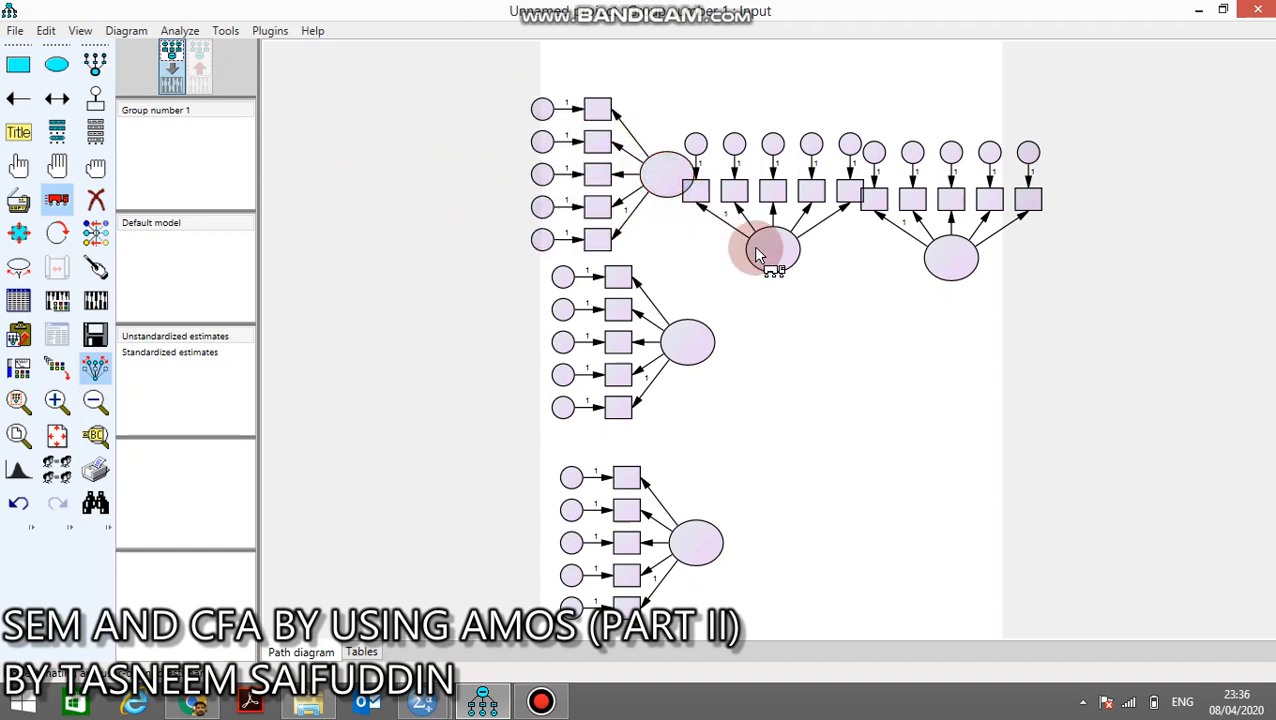
Move the two upward-facing constructs down side by side at mid-page height, and shift the topmost left construct slightly right.
drag(770, 255, 809, 365)
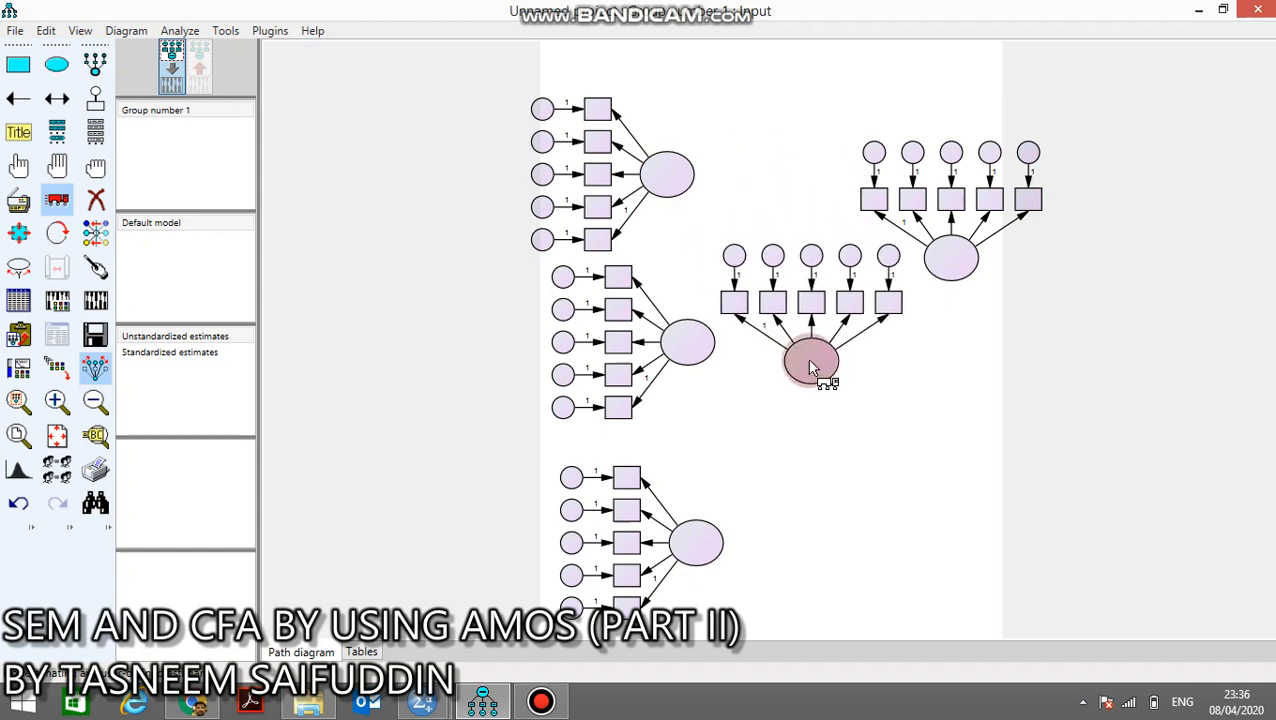
click(888, 303)
drag(965, 262, 1030, 375)
drag(558, 70, 694, 177)
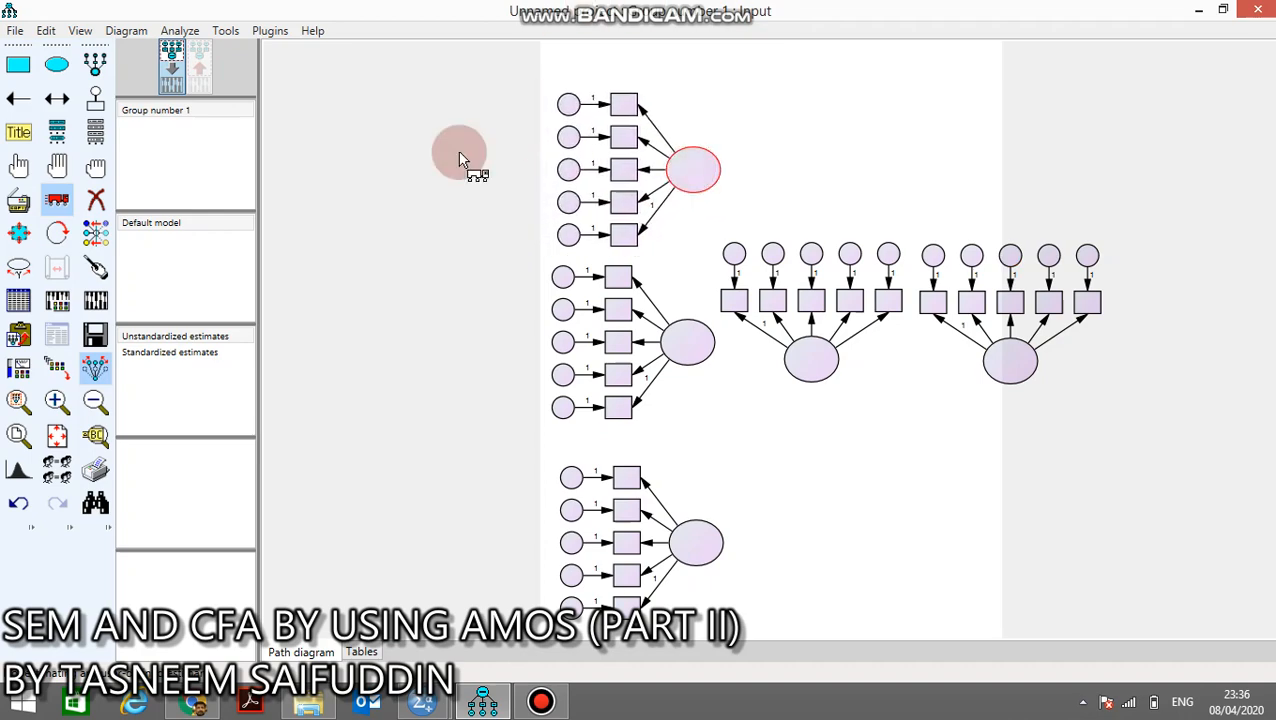
Attach the SPSS data file 01-11-13DUPLICATE2.sav to Group number 1.
click(15, 31)
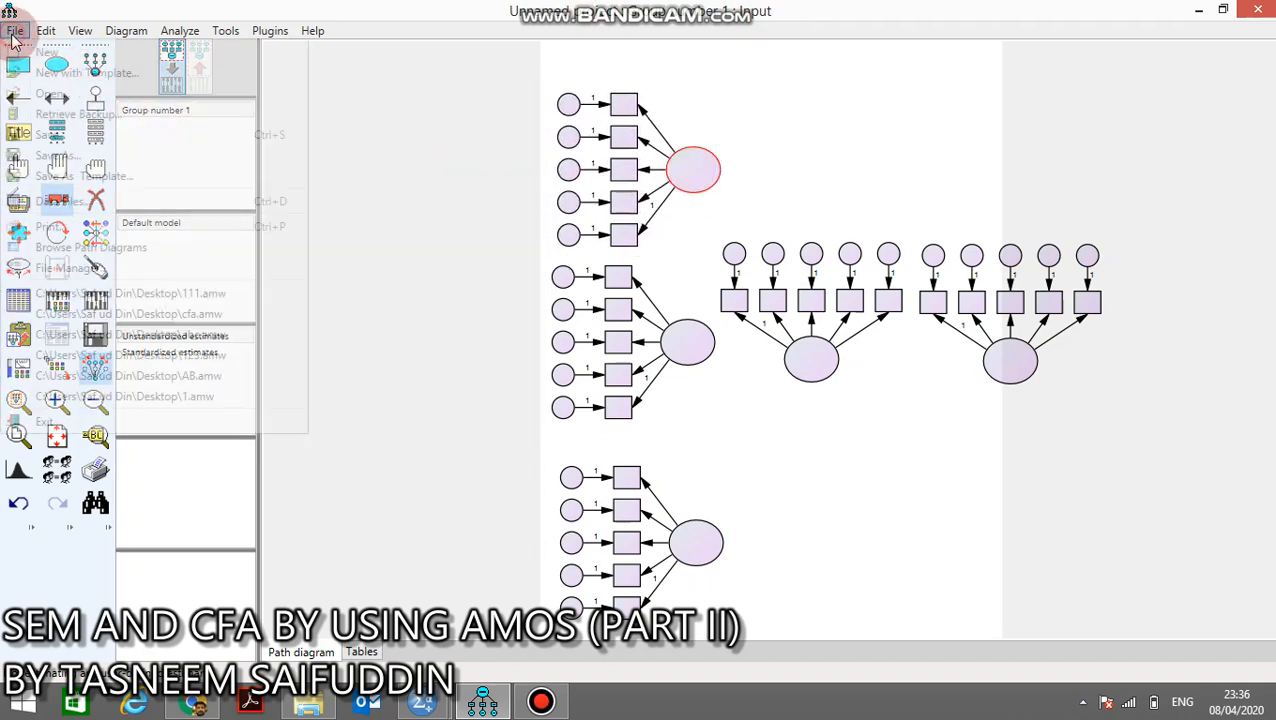
click(131, 201)
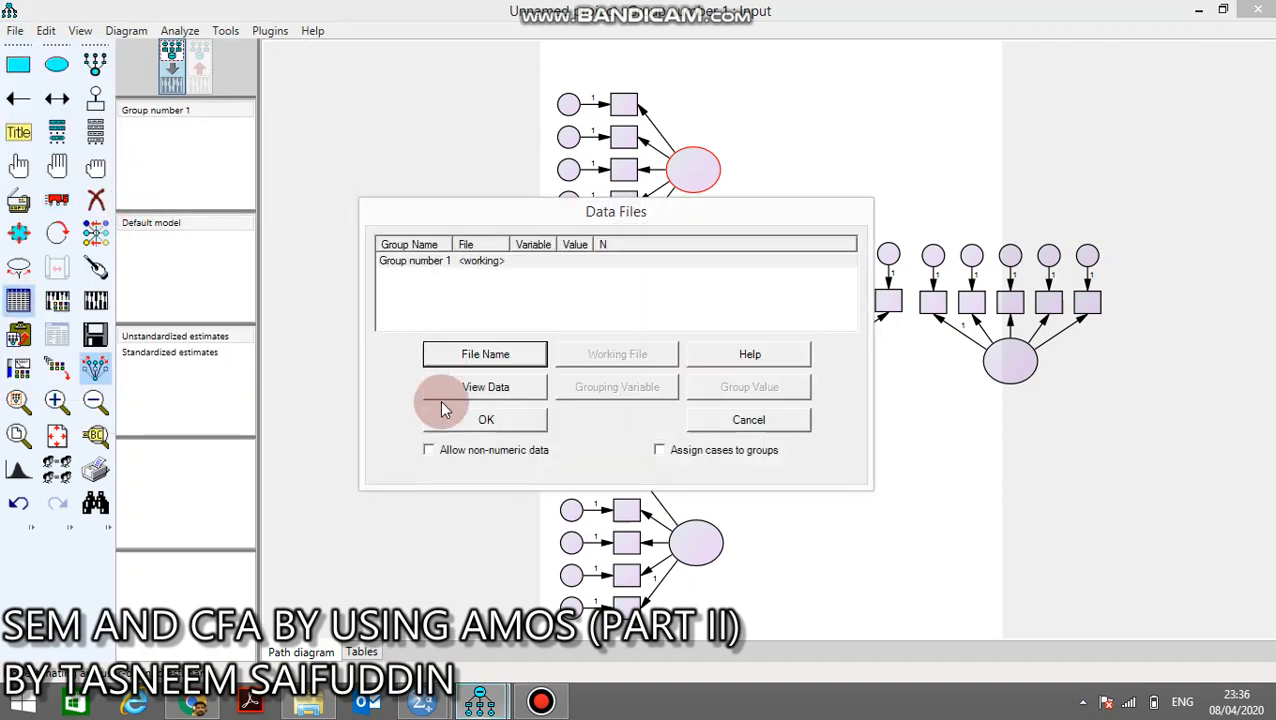
click(488, 356)
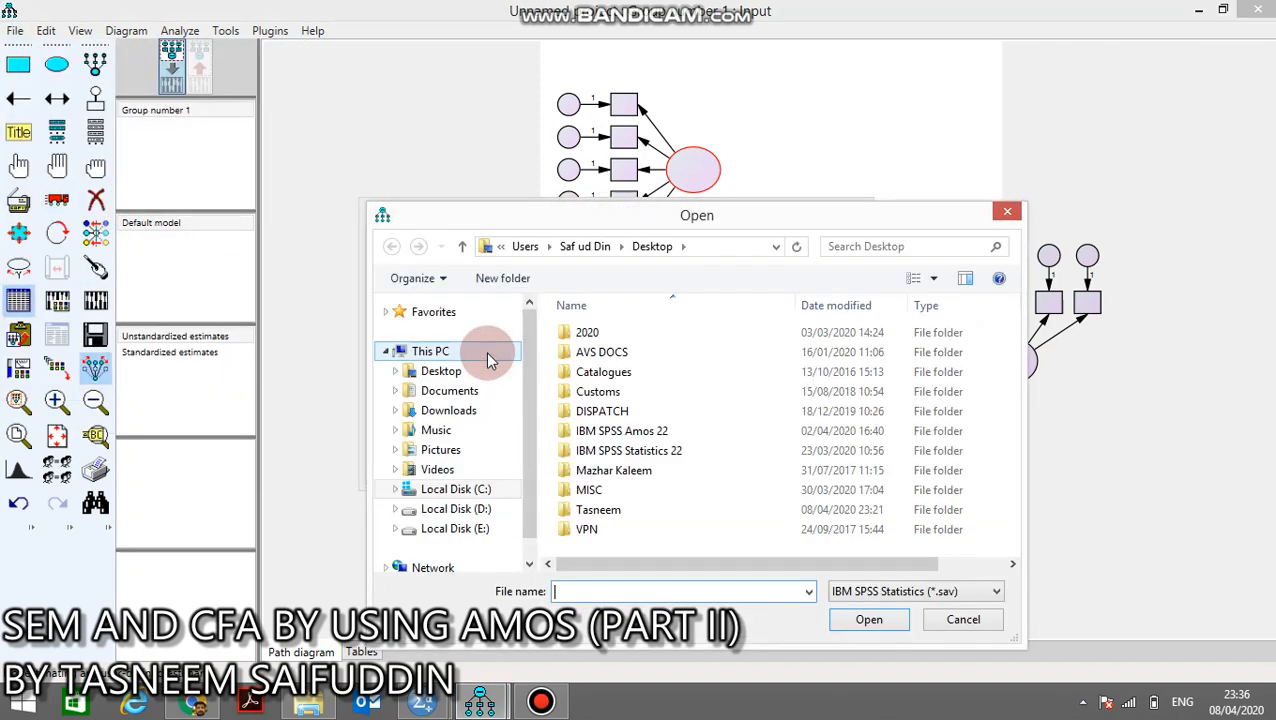
click(598, 510)
click(869, 619)
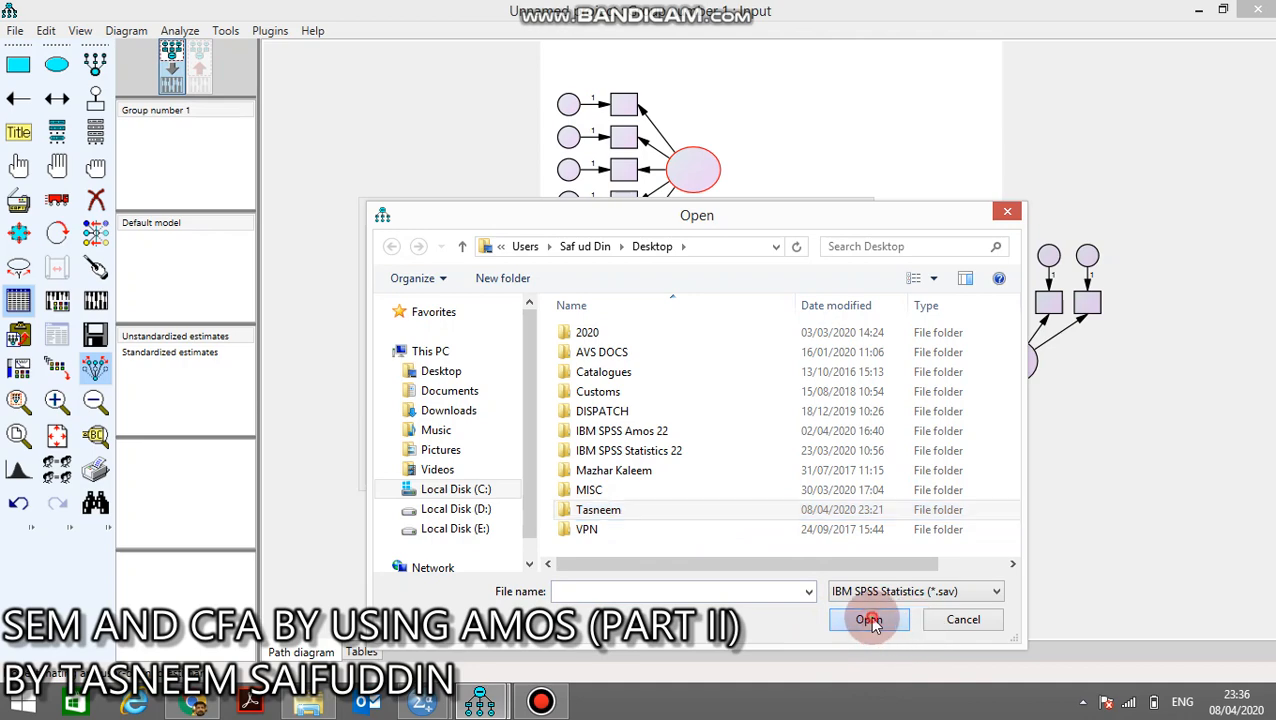
click(630, 411)
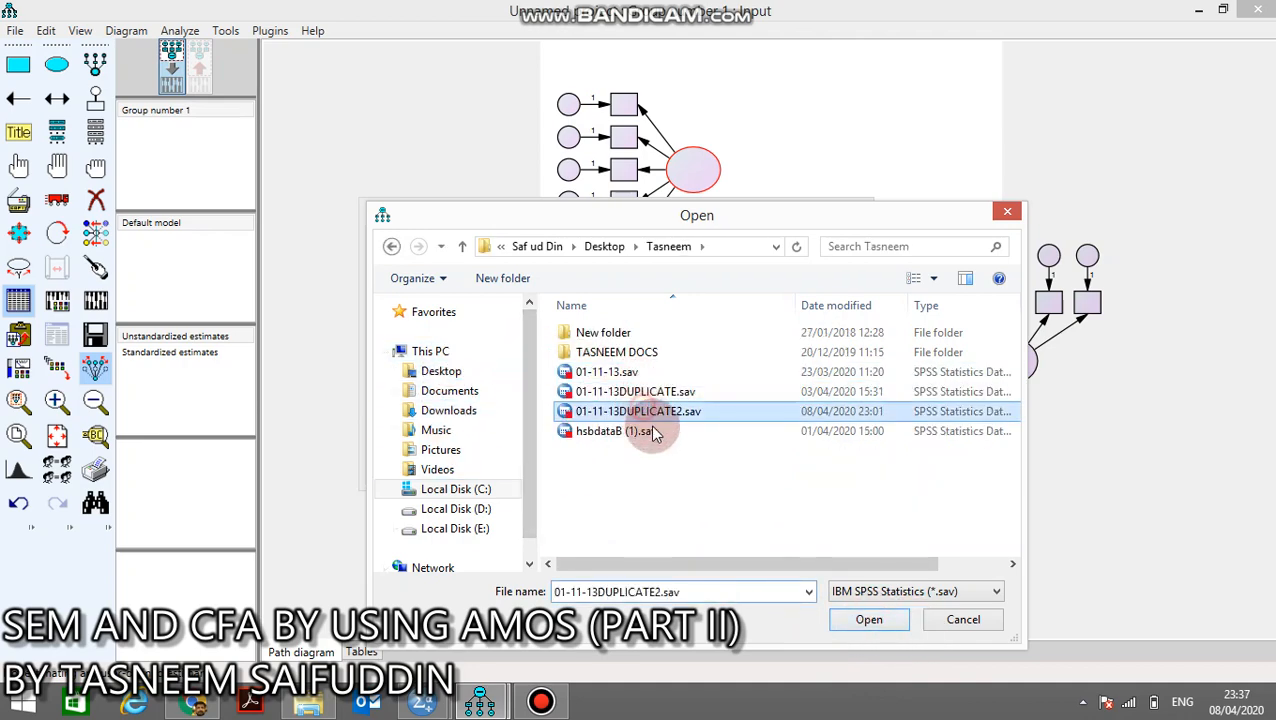
click(869, 621)
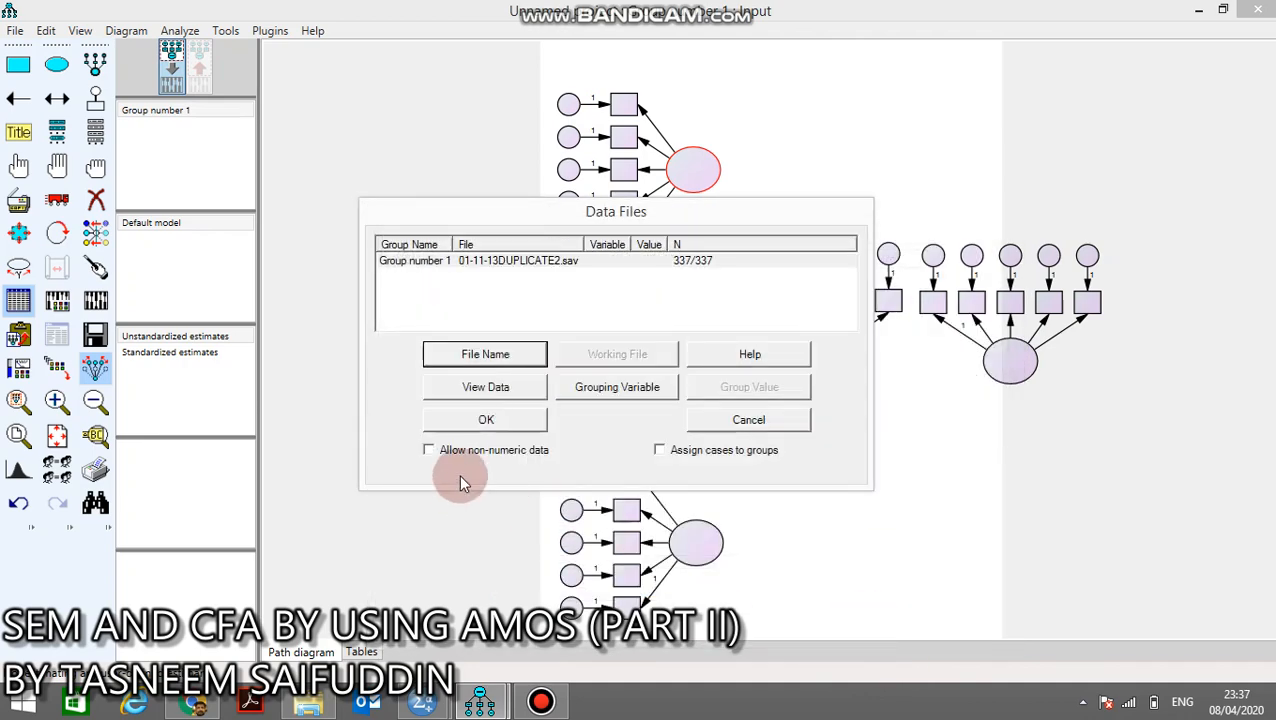
click(490, 420)
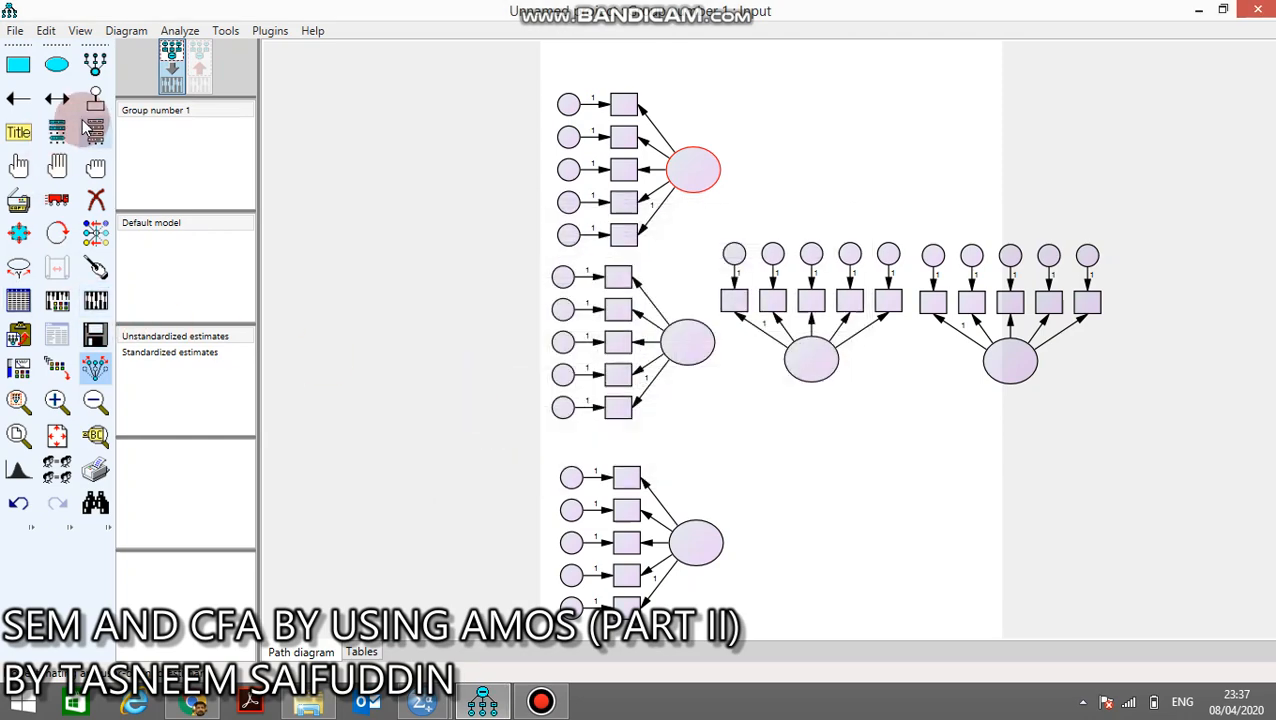
Assign the dataset variables SN1 to SN5, in order from the top, to the indicators of the topmost left construct.
click(95, 132)
drag(397, 120, 630, 130)
drag(379, 135, 603, 180)
drag(358, 157, 605, 215)
drag(358, 170, 625, 244)
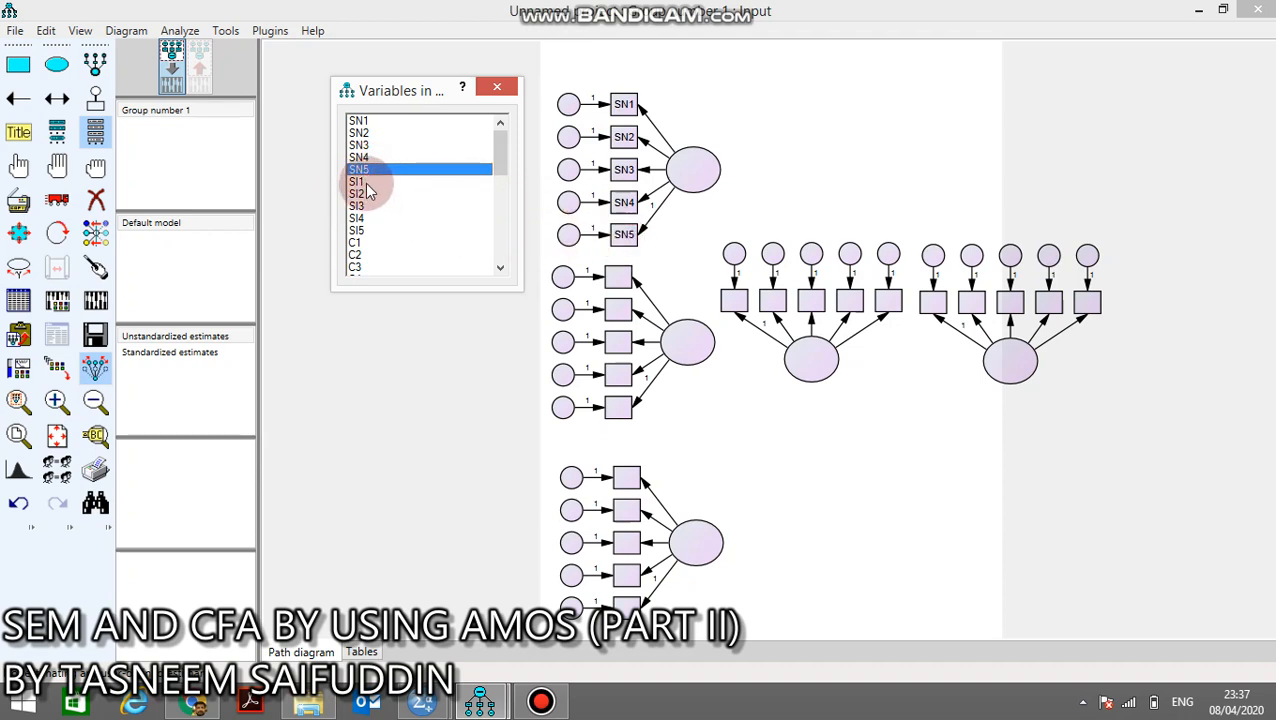
Assign the dataset variables SI1 to SI5, in order from the top, to the indicators of the middle left construct.
drag(362, 182, 615, 292)
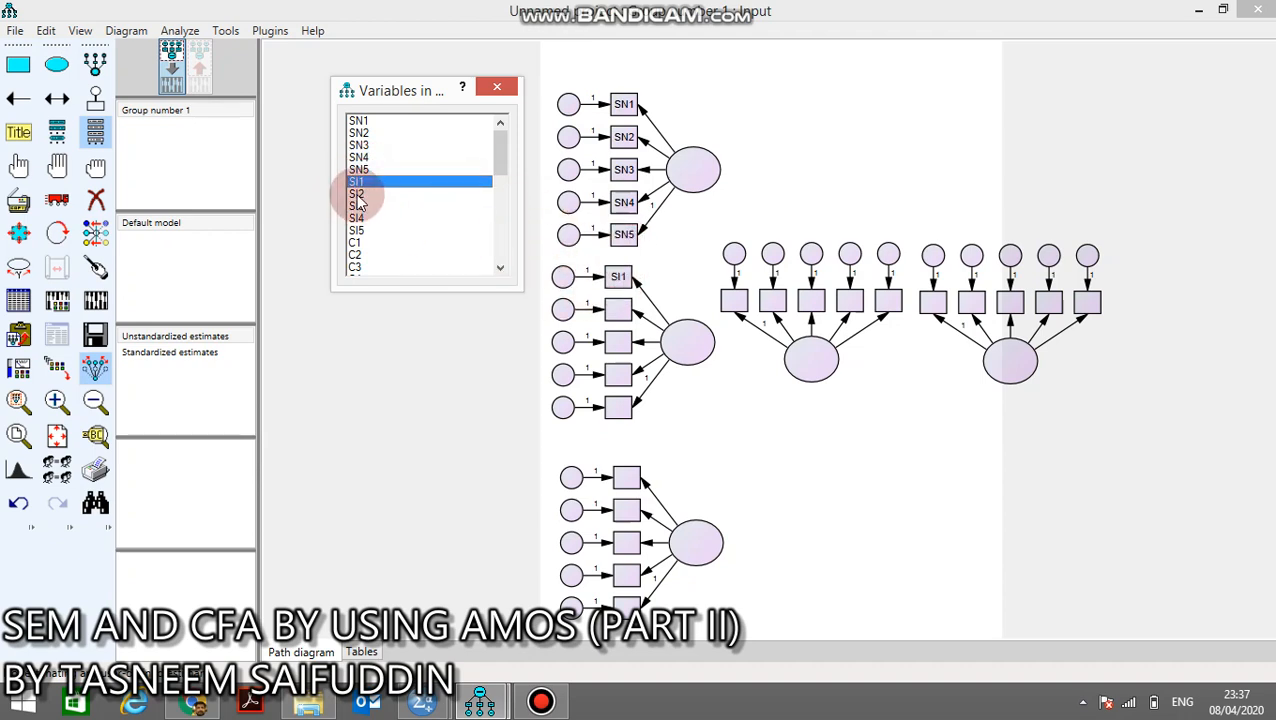
drag(358, 193, 630, 362)
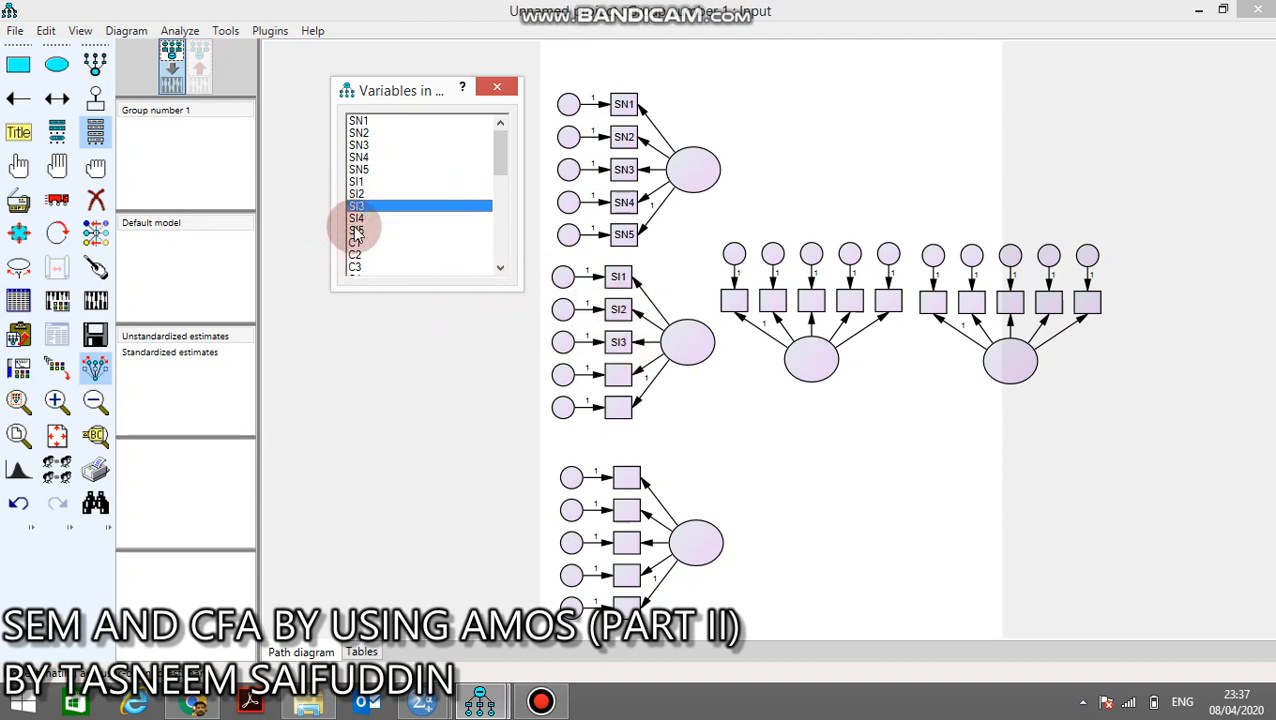
drag(358, 218, 598, 376)
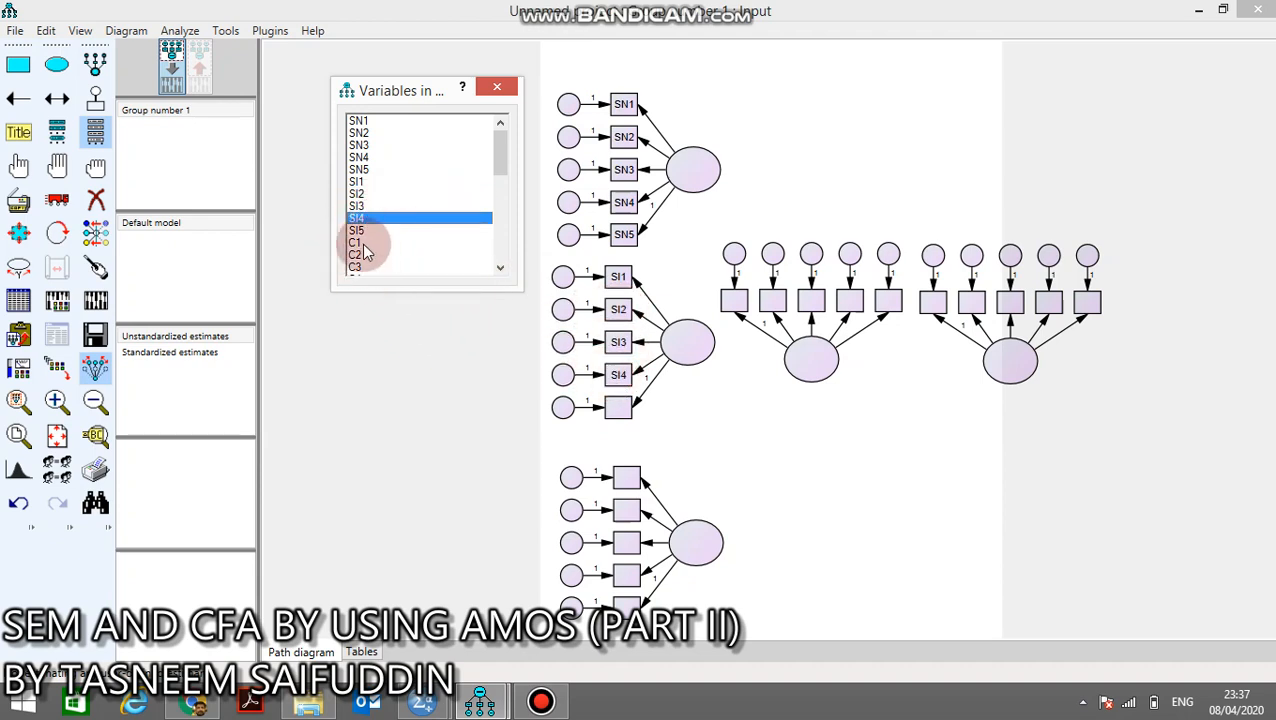
drag(358, 230, 620, 411)
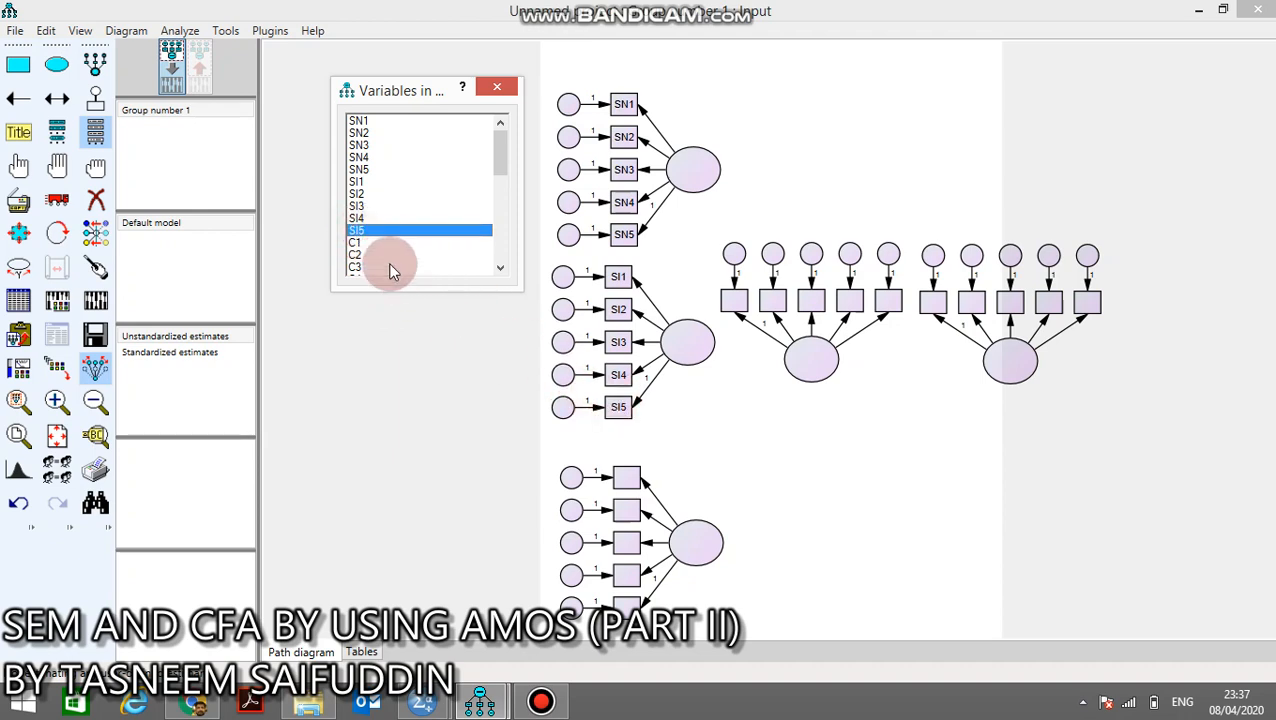
Assign the dataset variables C1 to C5, in order from the top, to the indicators of the bottom left construct.
click(500, 270)
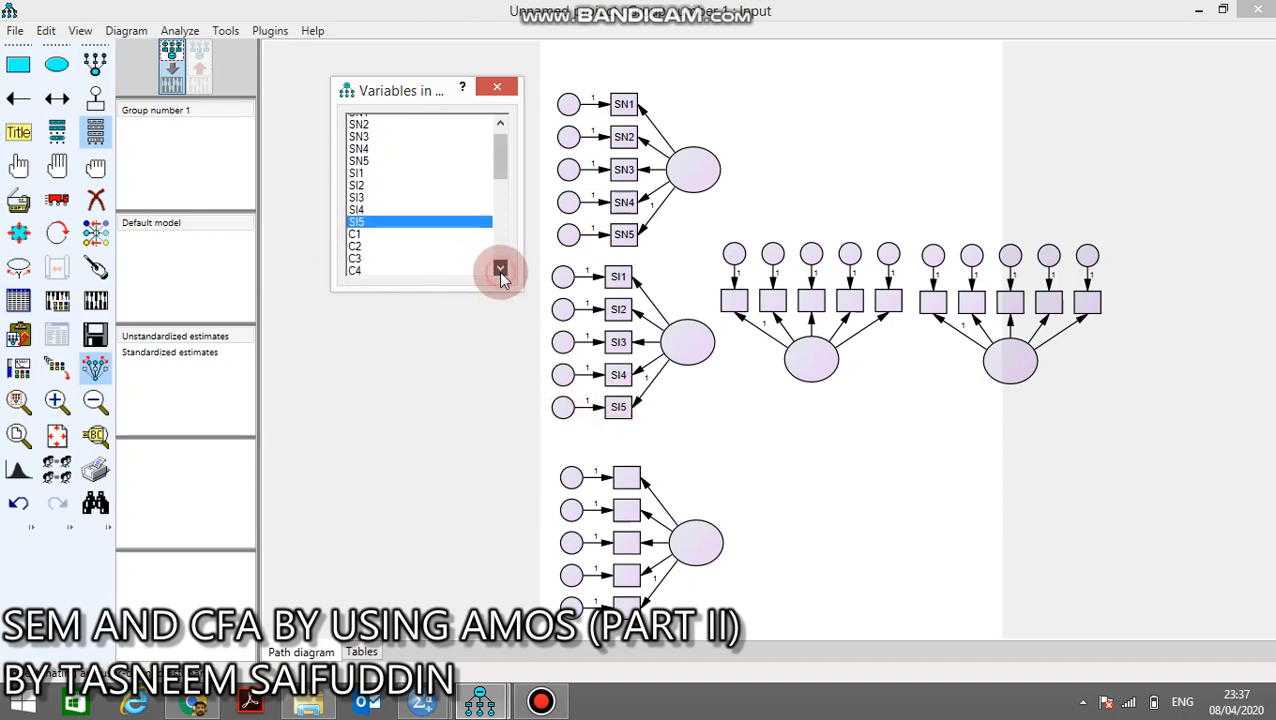
drag(362, 170, 626, 478)
drag(356, 181, 622, 548)
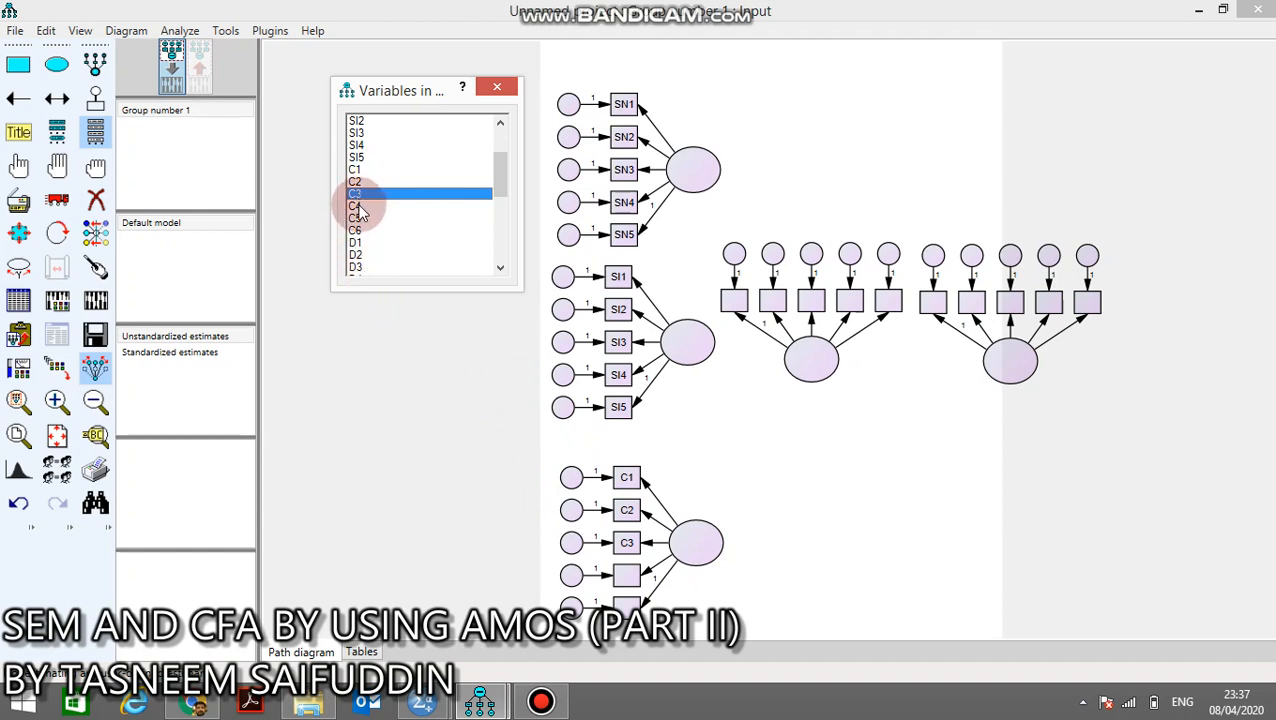
drag(358, 206, 619, 570)
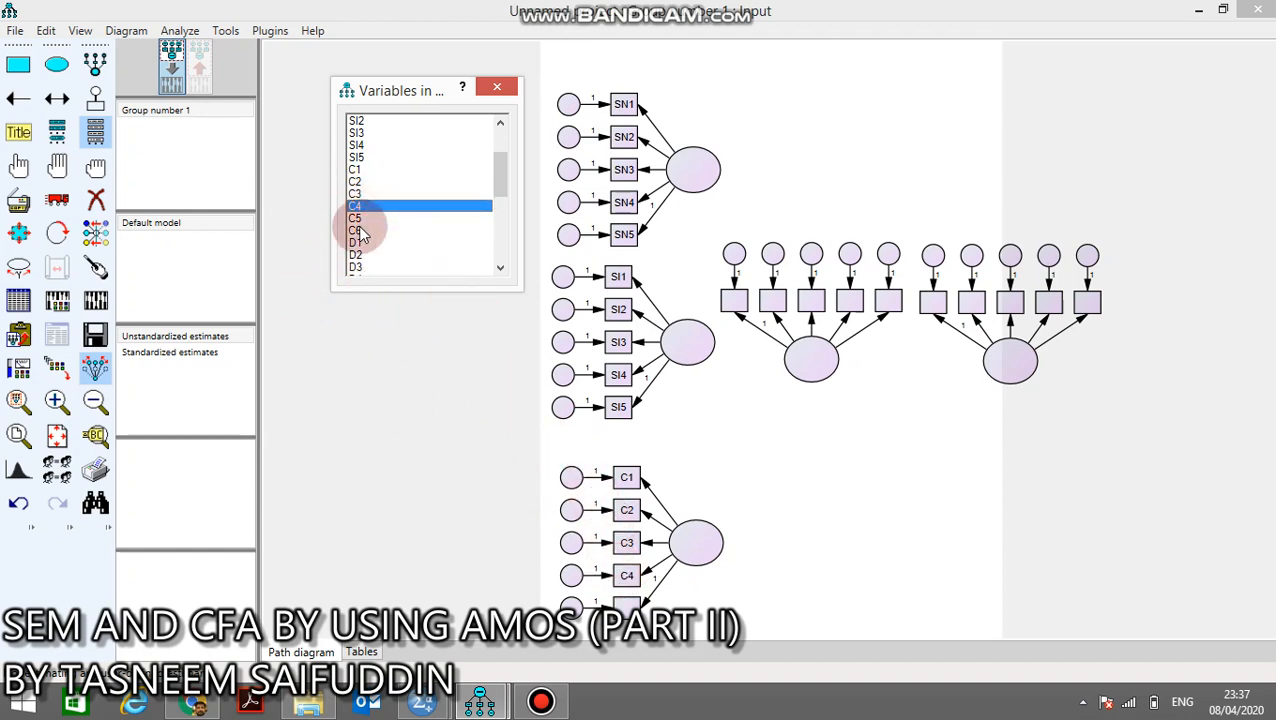
drag(358, 217, 628, 606)
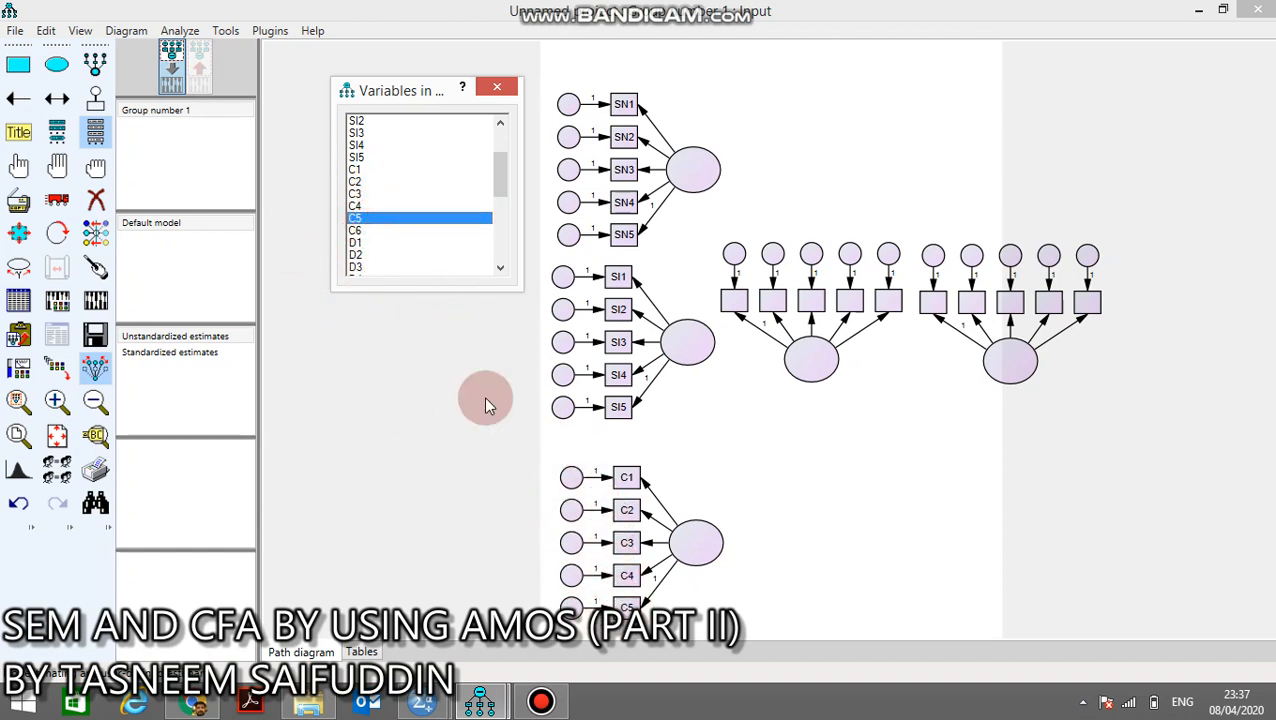
Assign D1, D2 and D3 to the first three indicators of the middle upward-facing construct, and try to place D4 on the fourth.
click(500, 268)
click(500, 268)
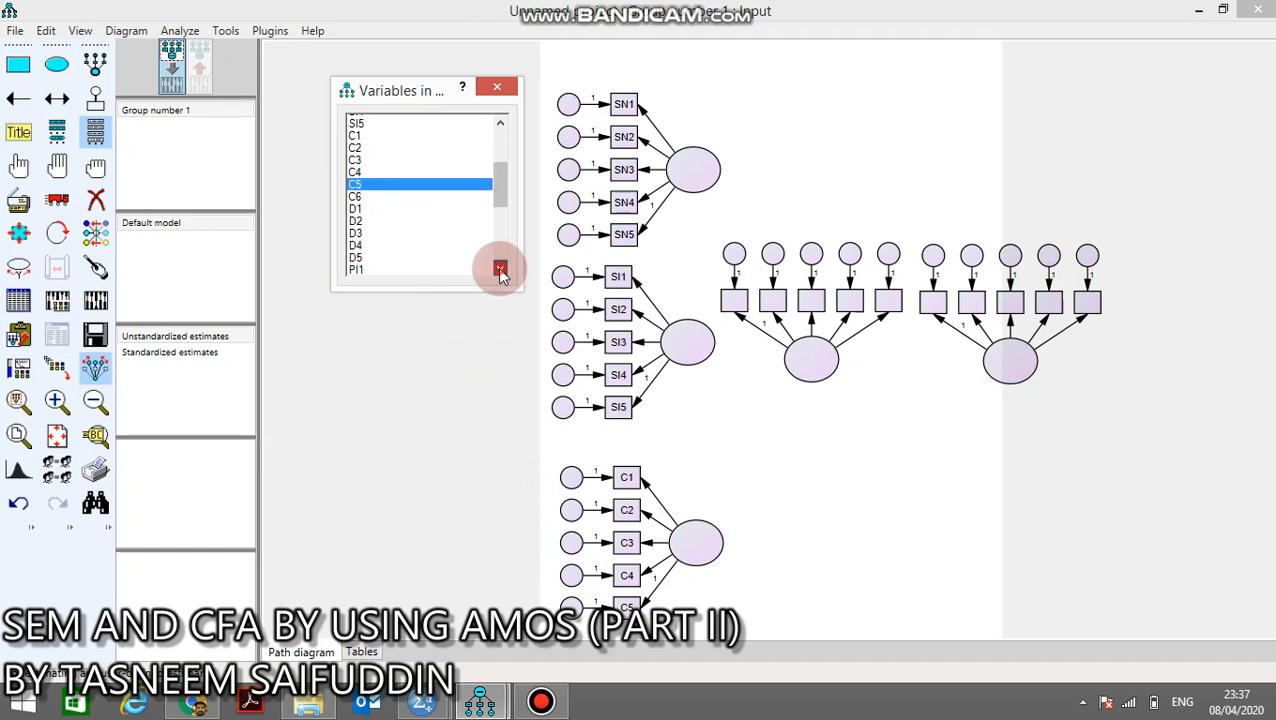
click(500, 268)
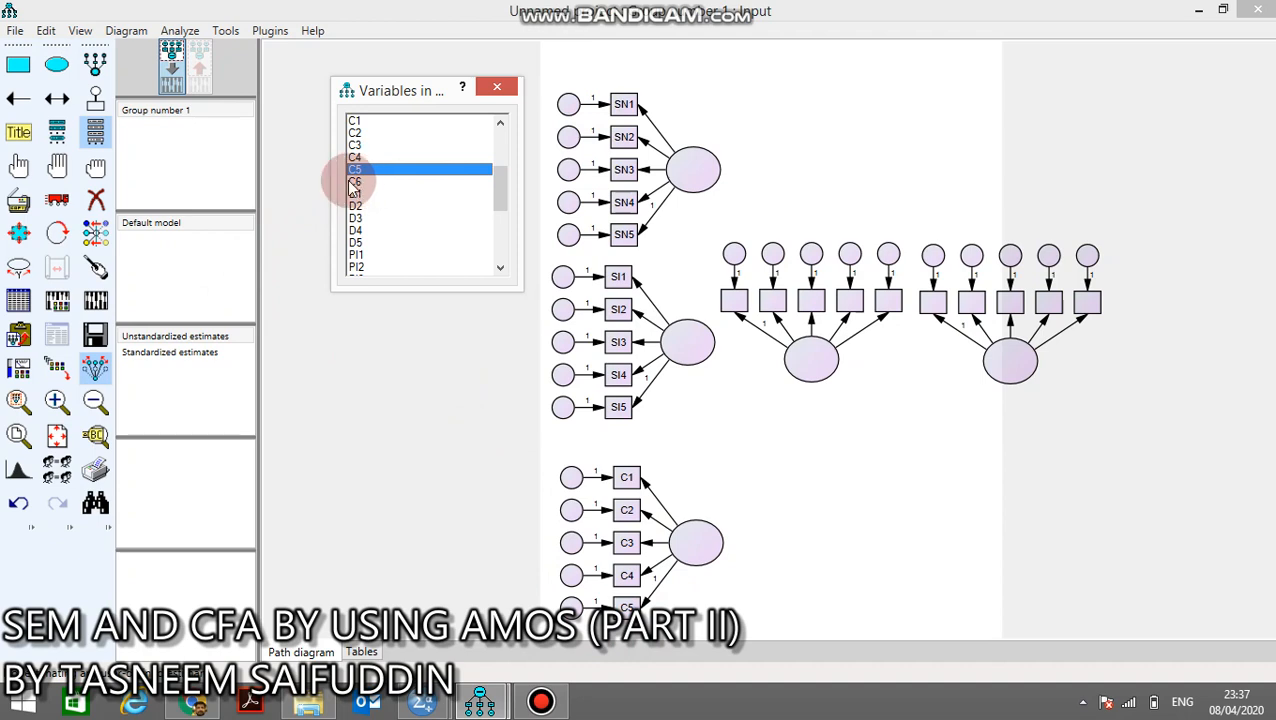
drag(350, 183, 733, 302)
drag(360, 205, 770, 303)
drag(368, 220, 808, 302)
drag(352, 230, 843, 288)
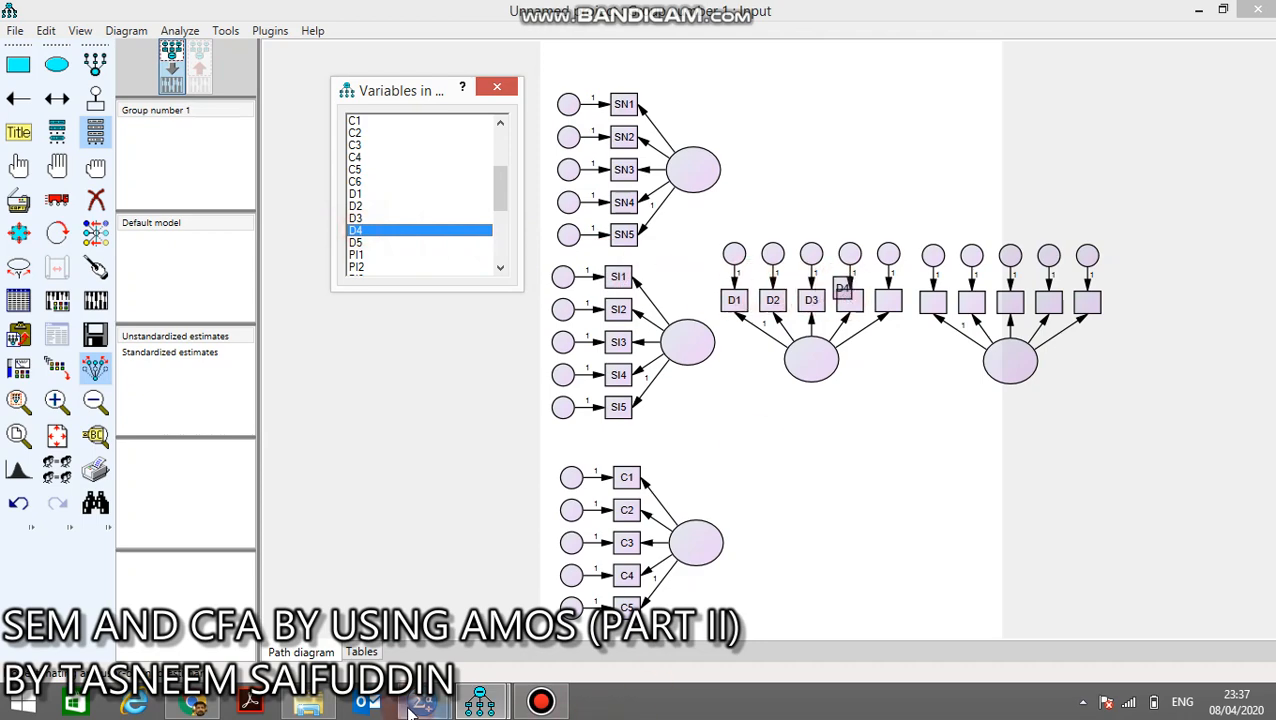
Switch to the SPSS output, check which D and PI items load in the Rotated Component Matrix, and return to Amos.
click(412, 710)
click(320, 605)
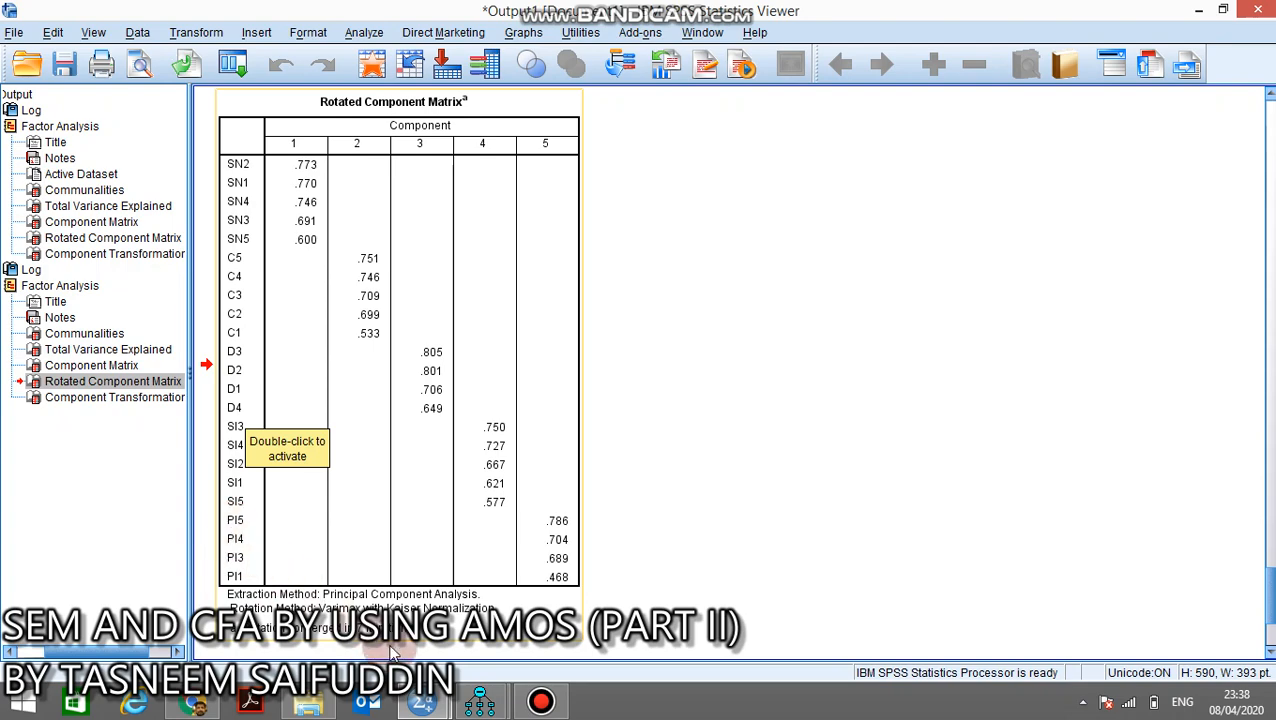
mouse_move(469, 710)
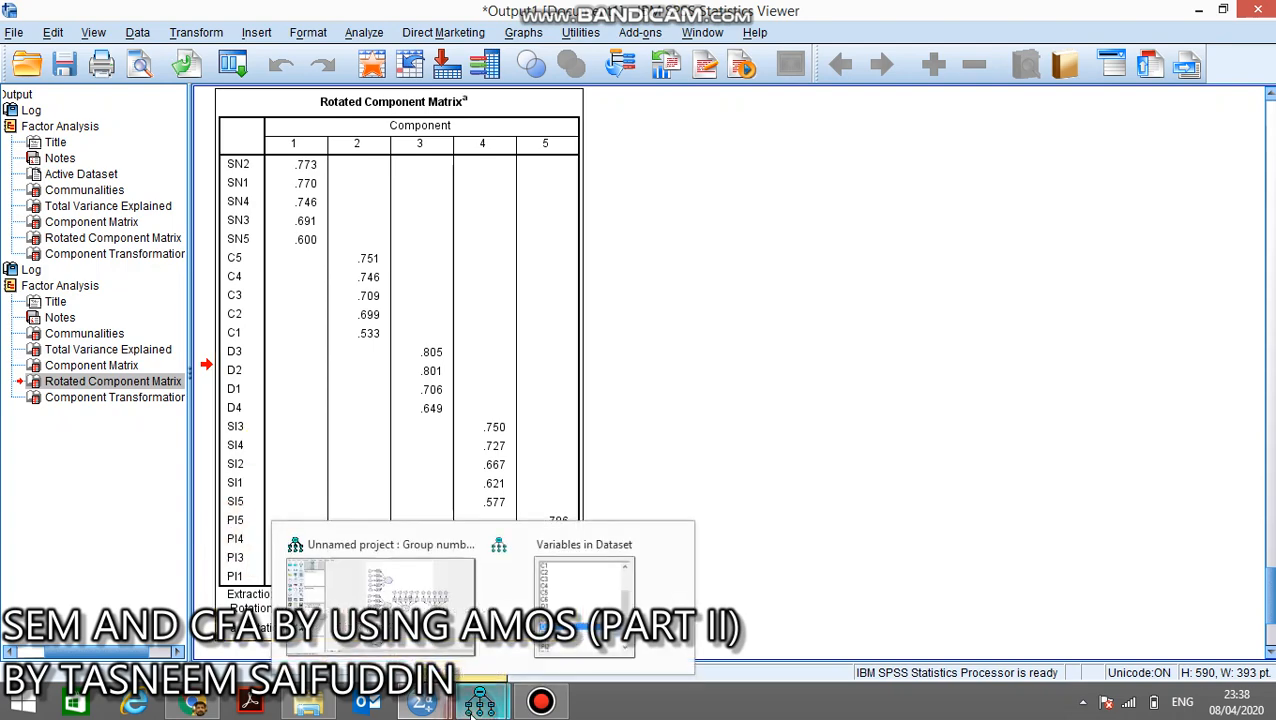
click(362, 605)
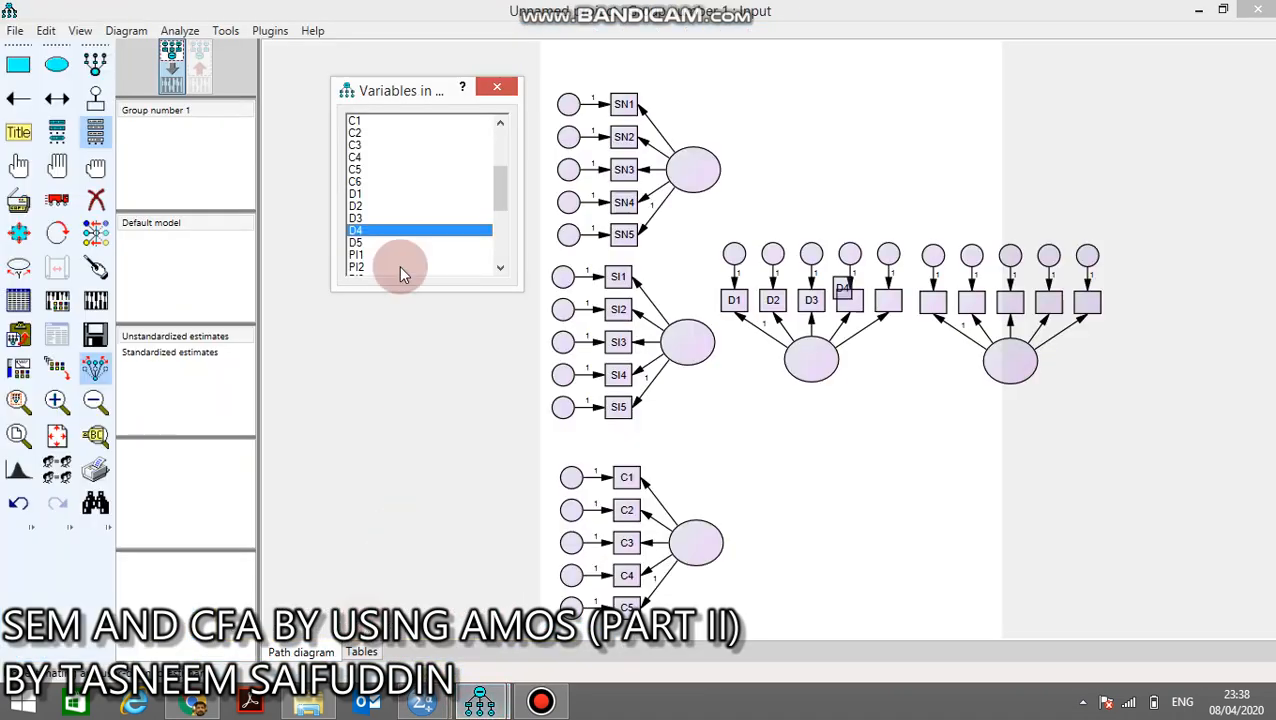
Undo the trial PI1 assignment and the misplaced D4 box, and assign D4 to the fourth indicator of the D construct.
click(501, 268)
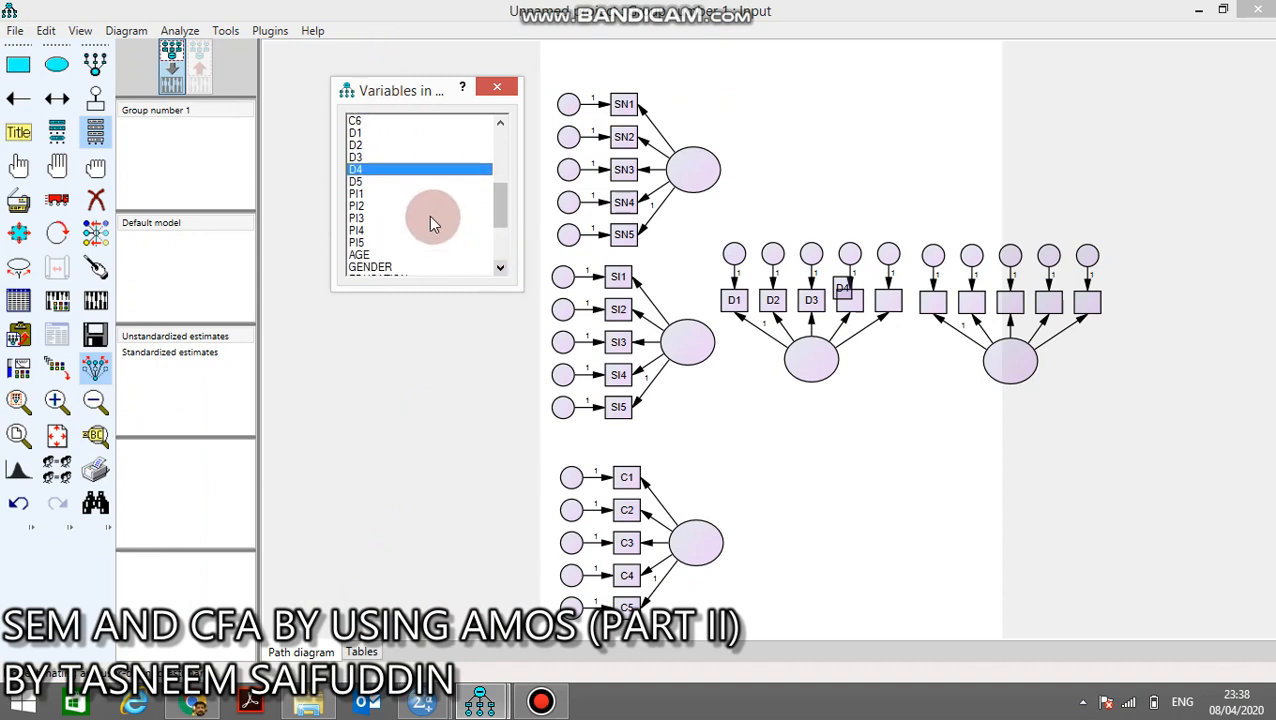
drag(360, 201, 938, 304)
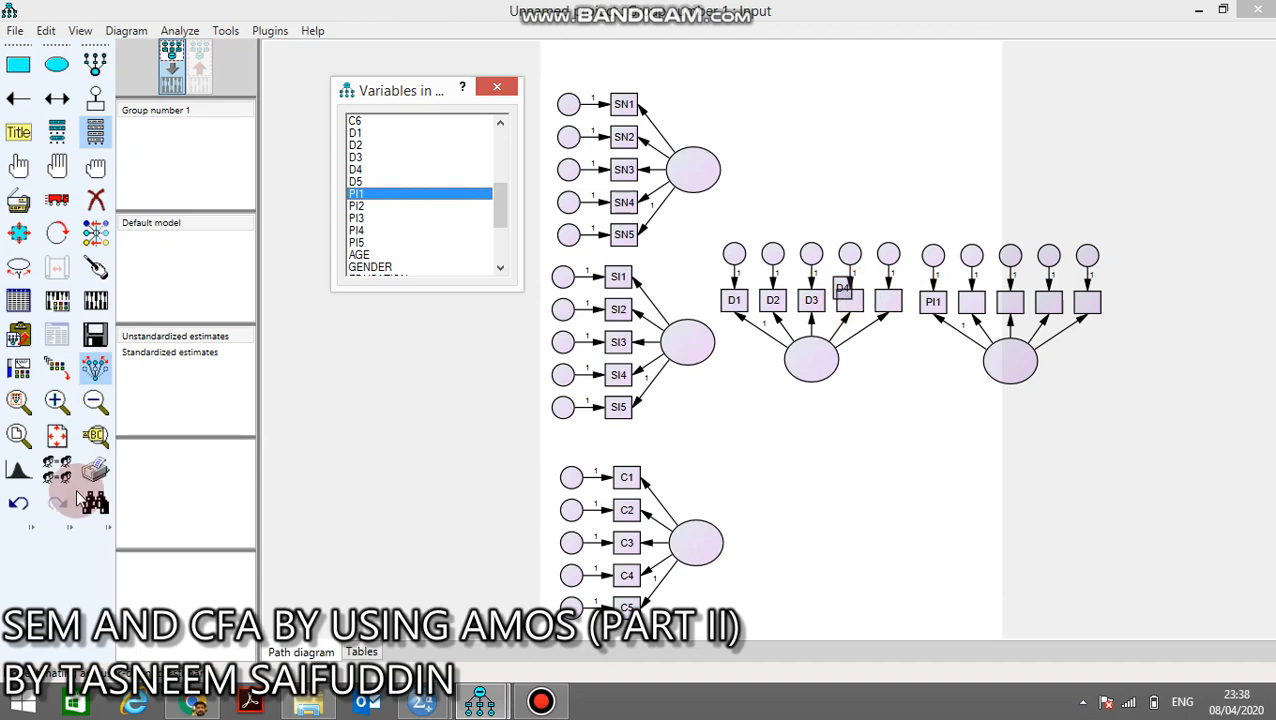
click(19, 508)
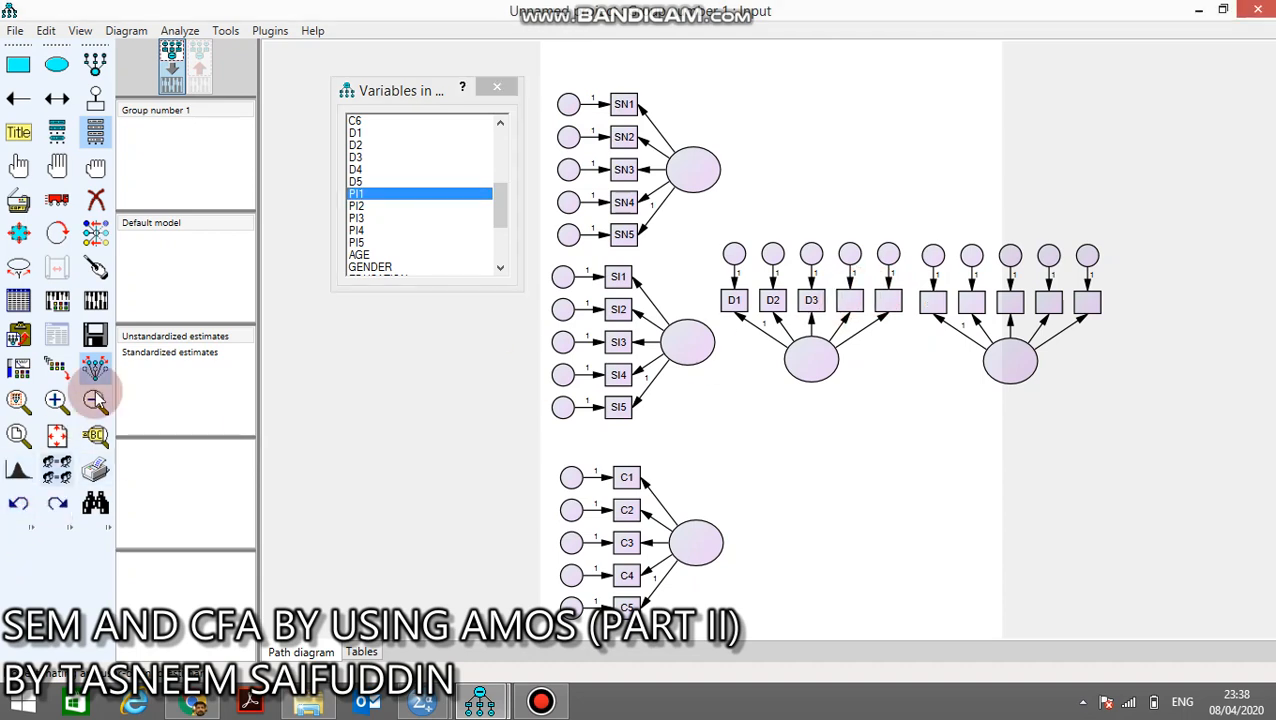
drag(355, 175, 848, 302)
Assign PI1, PI3, PI4 and PI5 to the first four indicators of the rightmost construct, and close the variable list.
drag(362, 195, 934, 301)
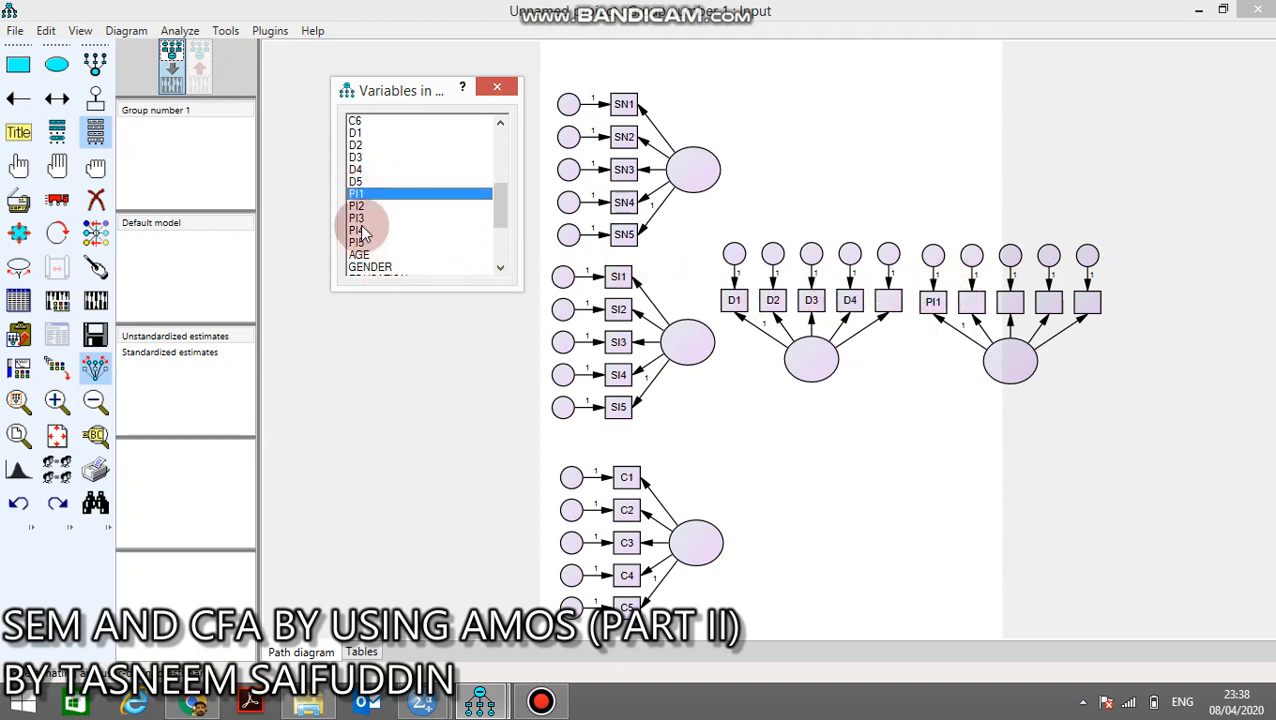
drag(360, 218, 971, 300)
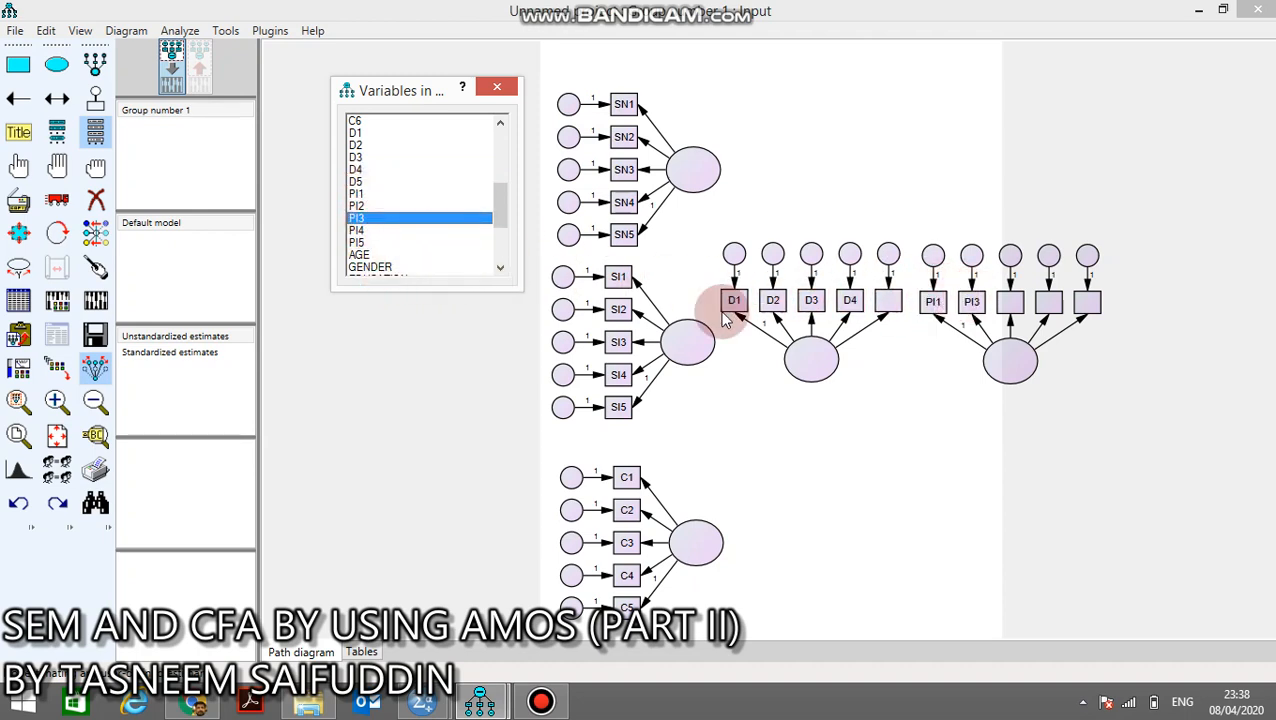
drag(358, 230, 1012, 300)
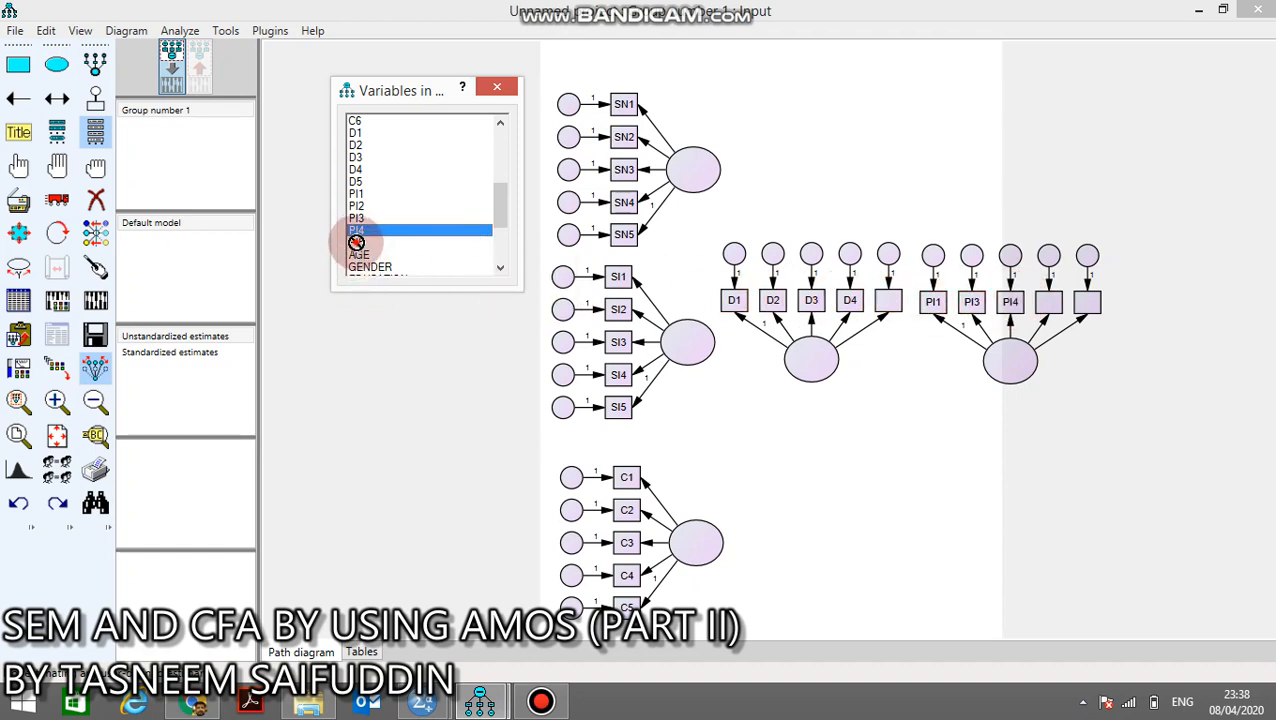
drag(356, 242, 1046, 300)
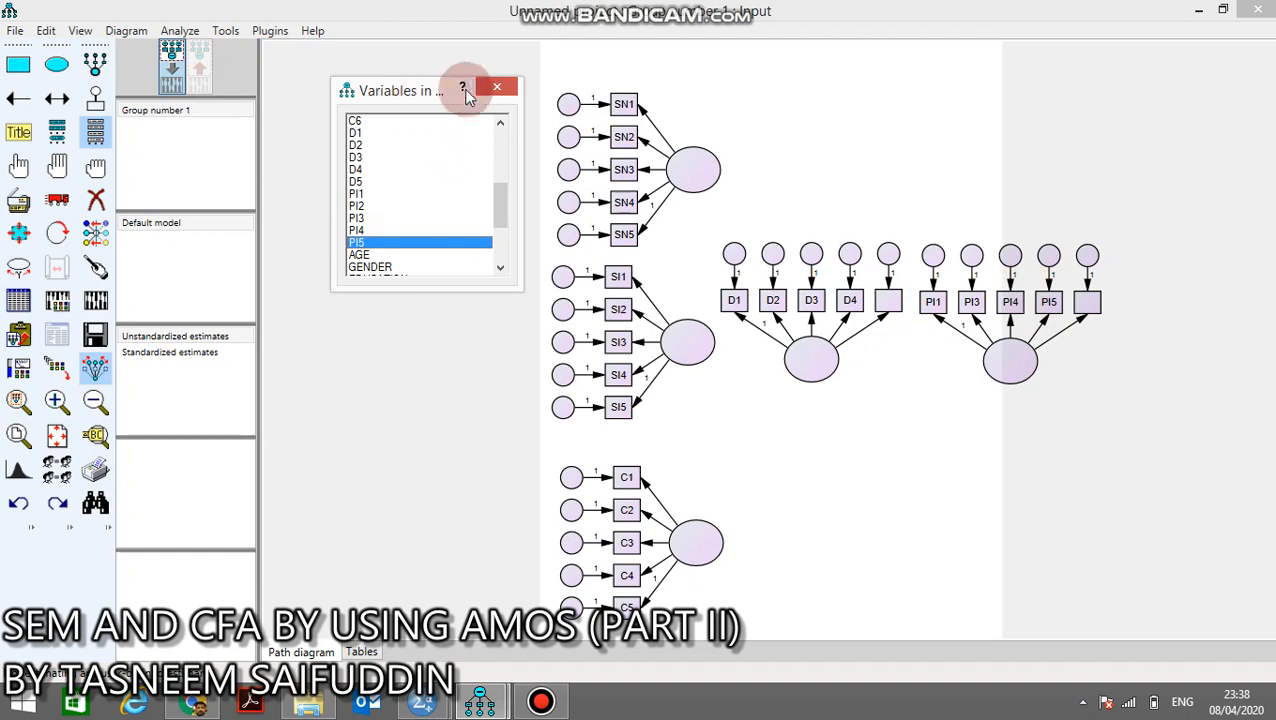
click(494, 90)
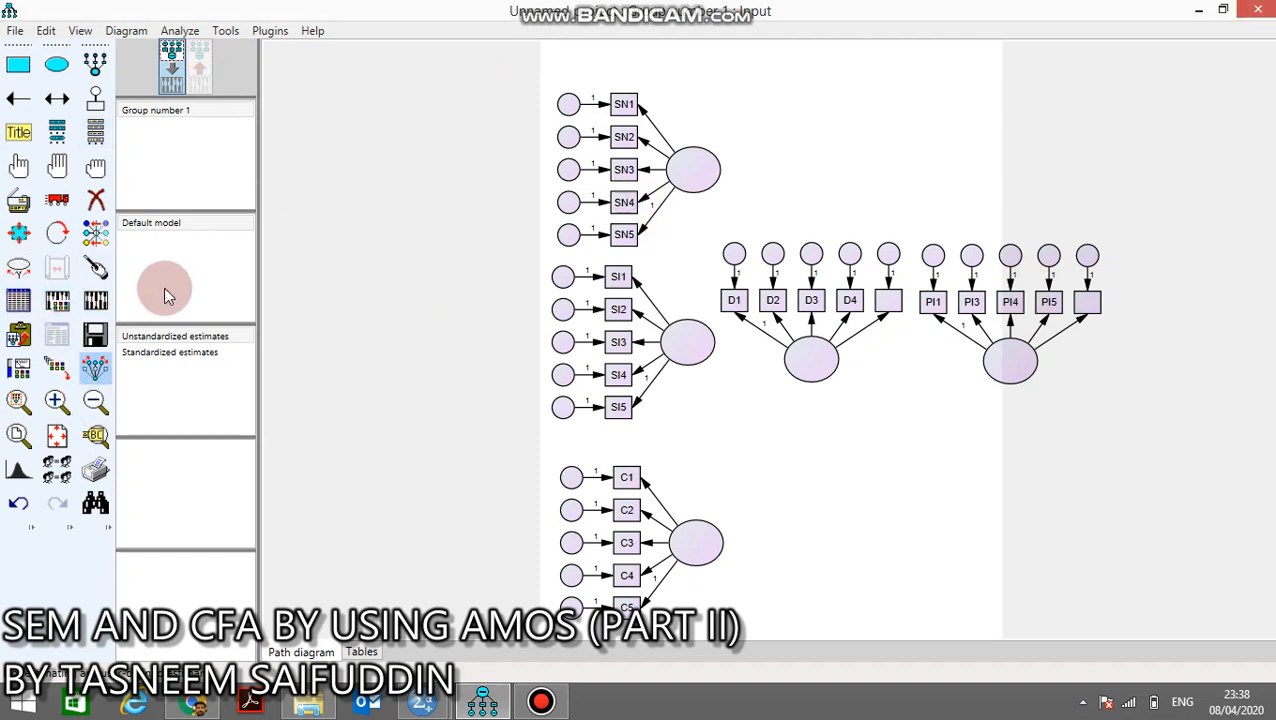
Erase the unassigned fifth indicator and its error term from both the D and PI constructs.
click(95, 199)
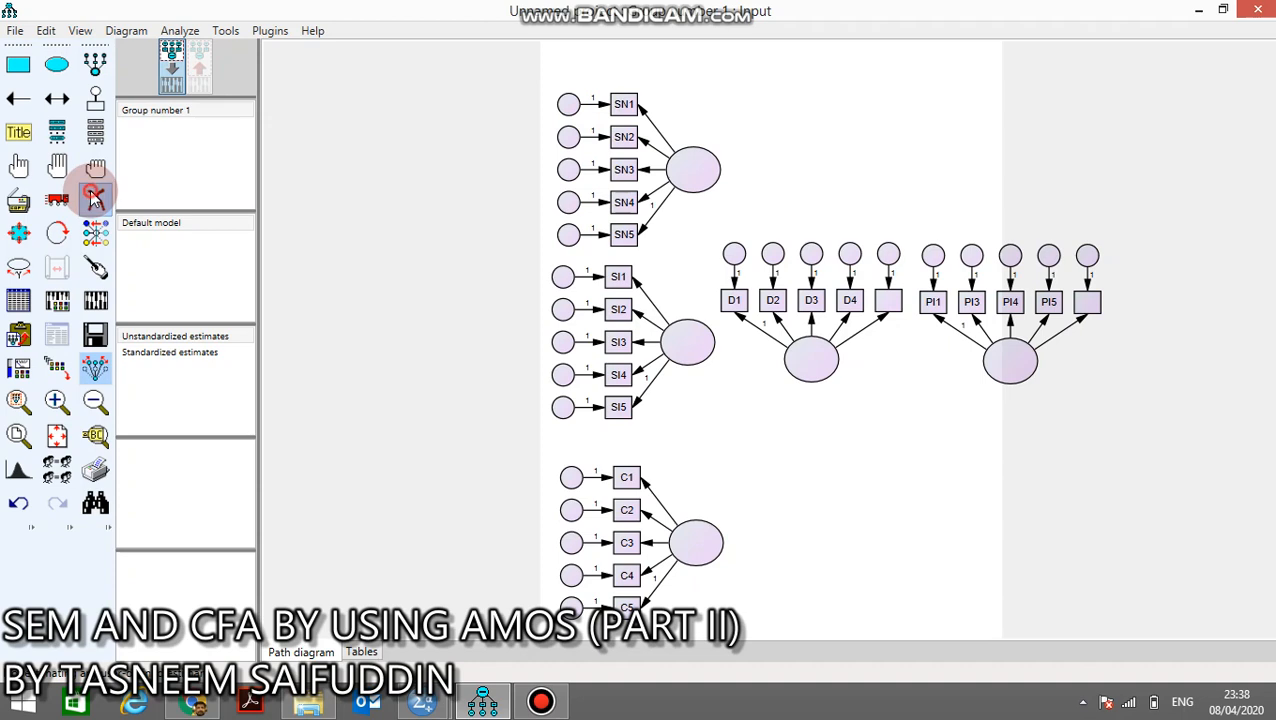
click(885, 304)
click(891, 252)
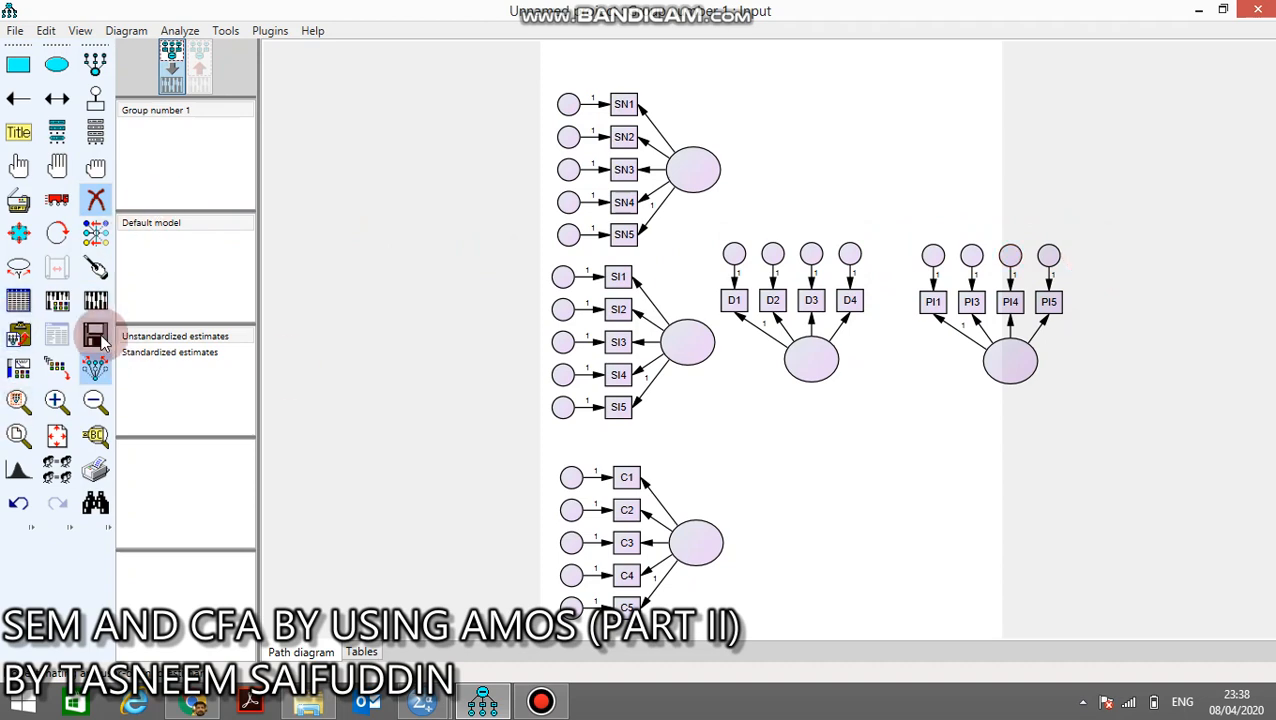
Move the PI construct left and slightly up toward the page area, and fit the whole diagram to the page.
click(57, 200)
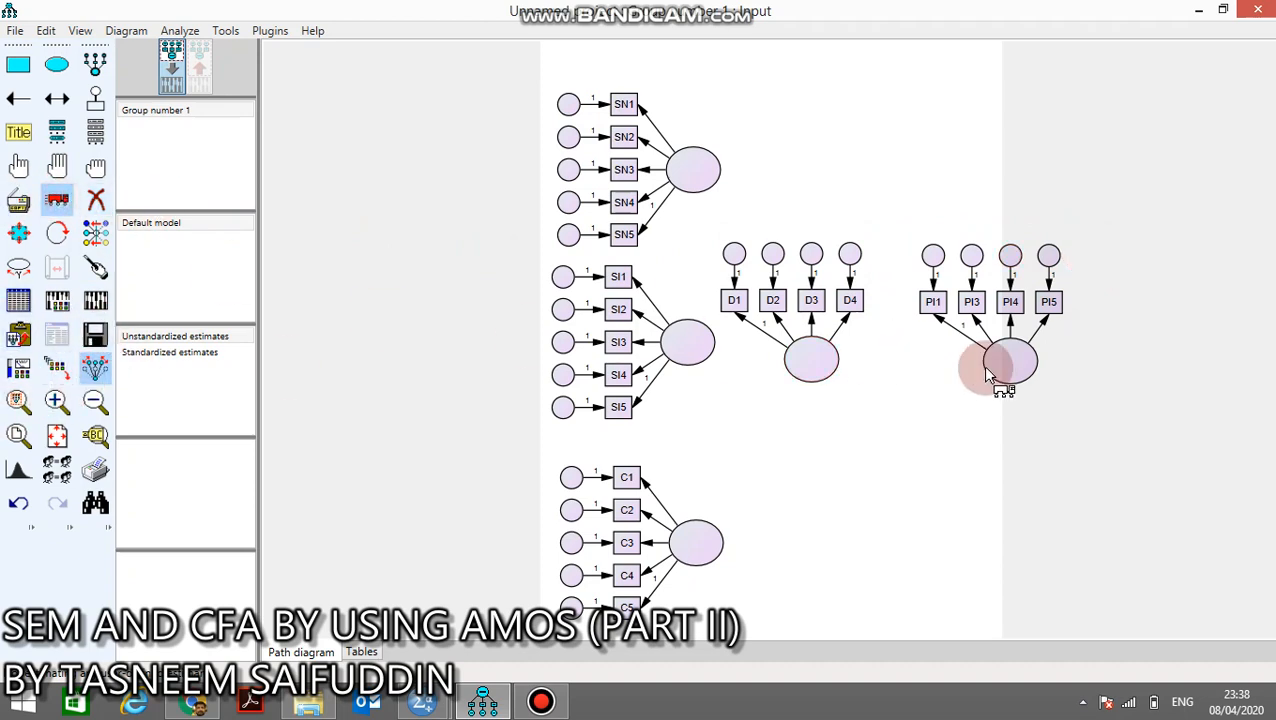
drag(998, 360, 969, 347)
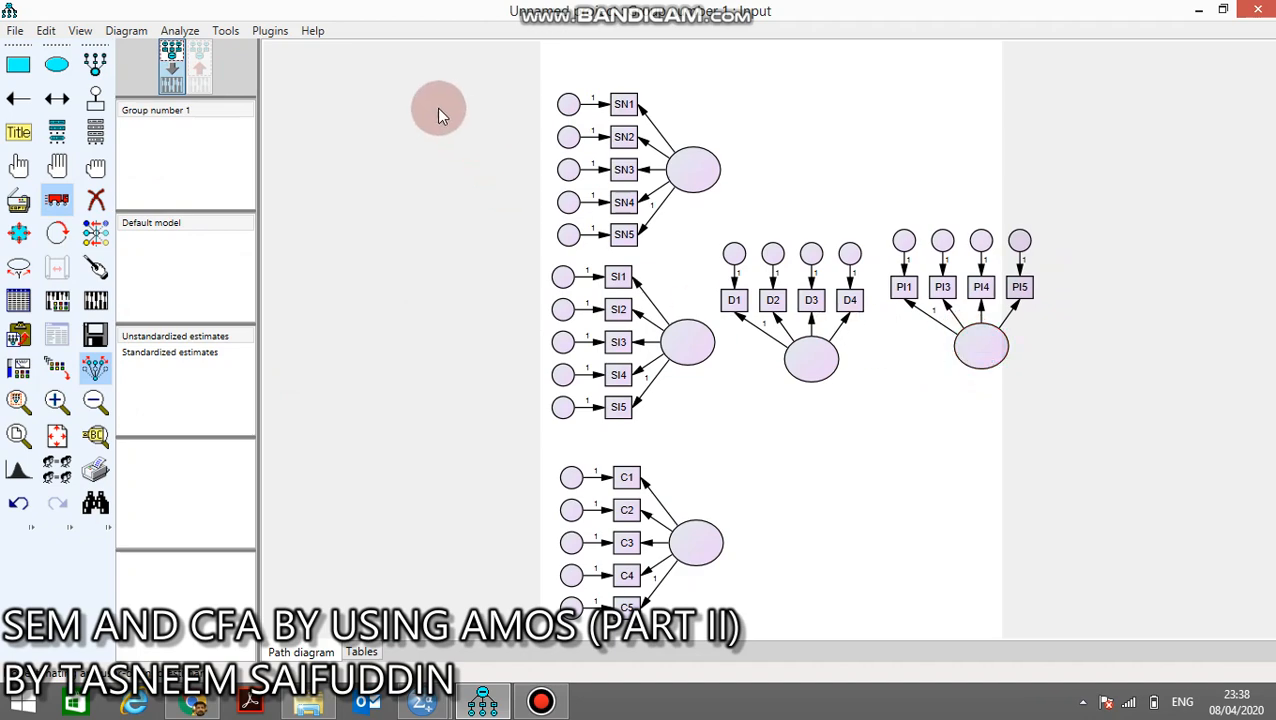
click(45, 31)
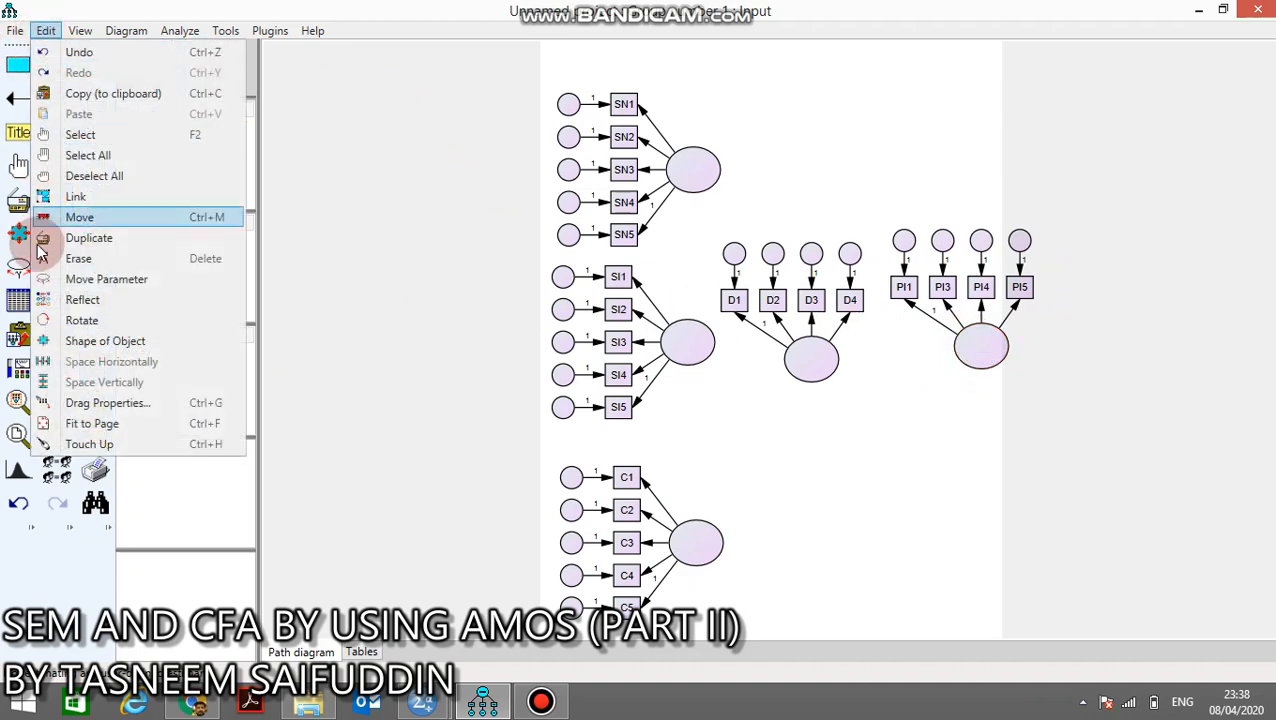
click(62, 424)
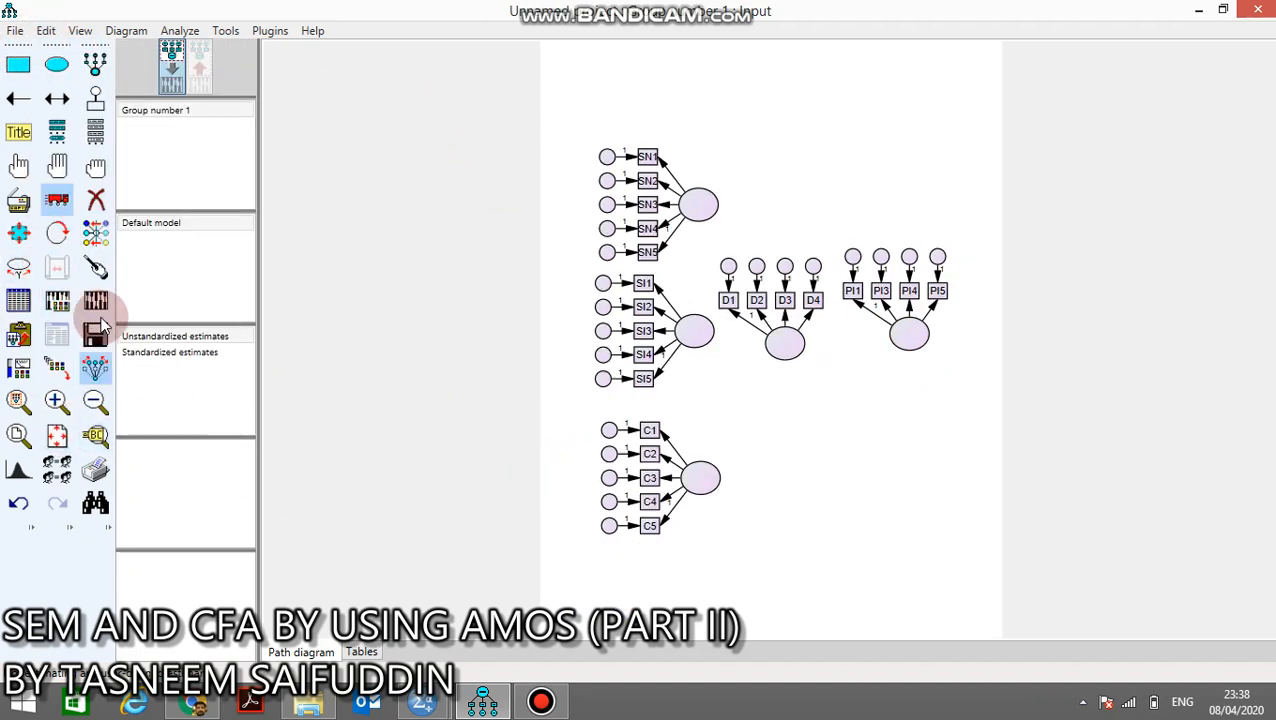
Draw single-headed paths from the SI construct to the D construct and from D to the PI construct, and touch up their connections.
click(56, 98)
mouse_move(700, 330)
mouse_down()
mouse_move(805, 338)
mouse_move(796, 383)
mouse_move(661, 299)
mouse_up()
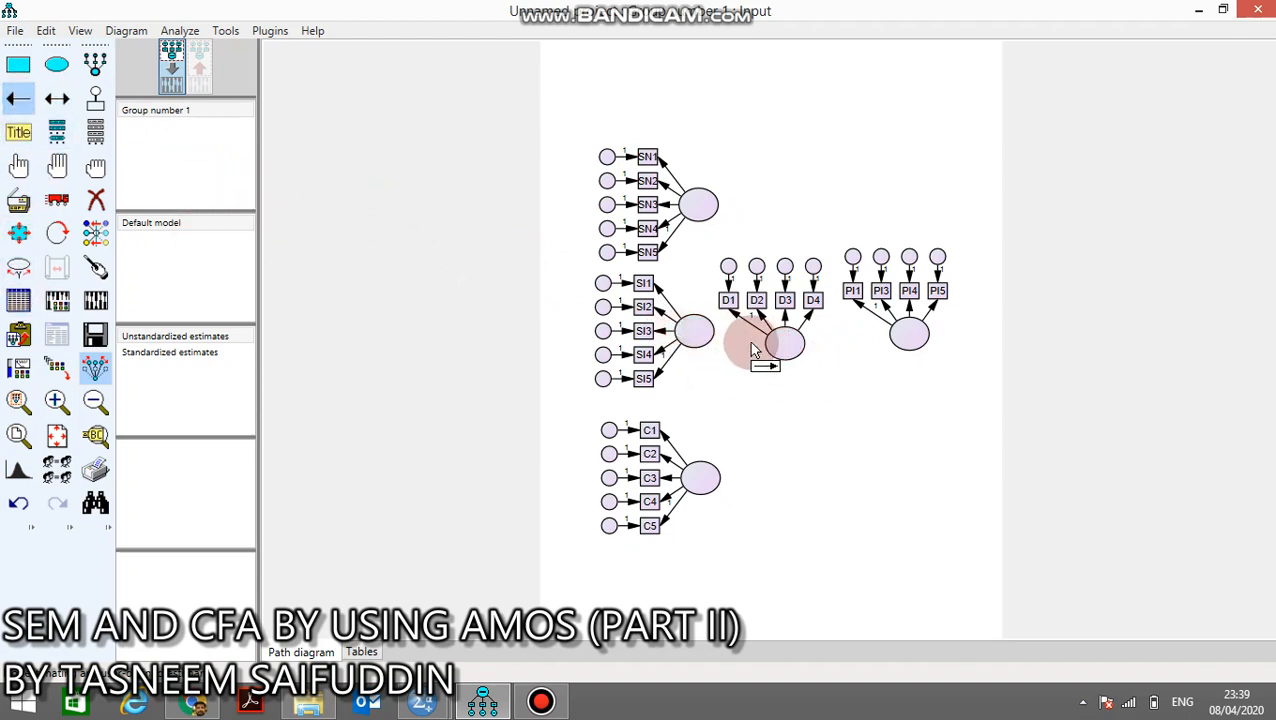
drag(694, 335, 897, 352)
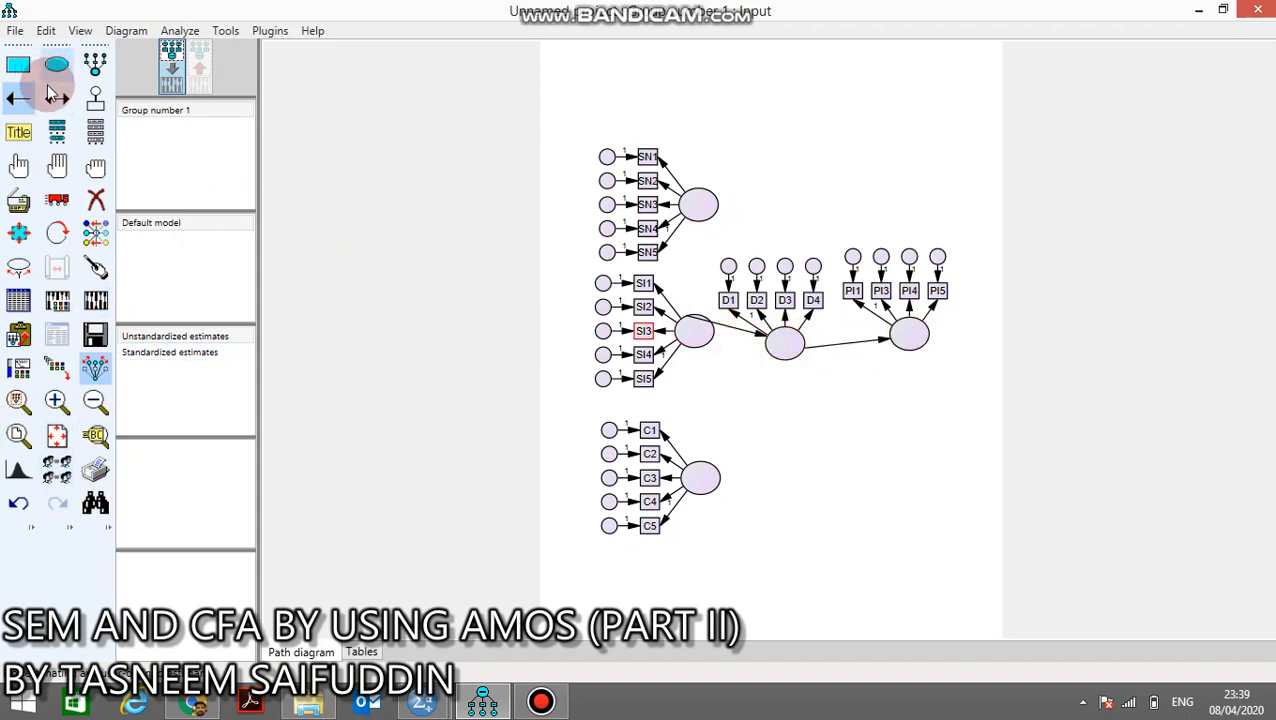
click(95, 267)
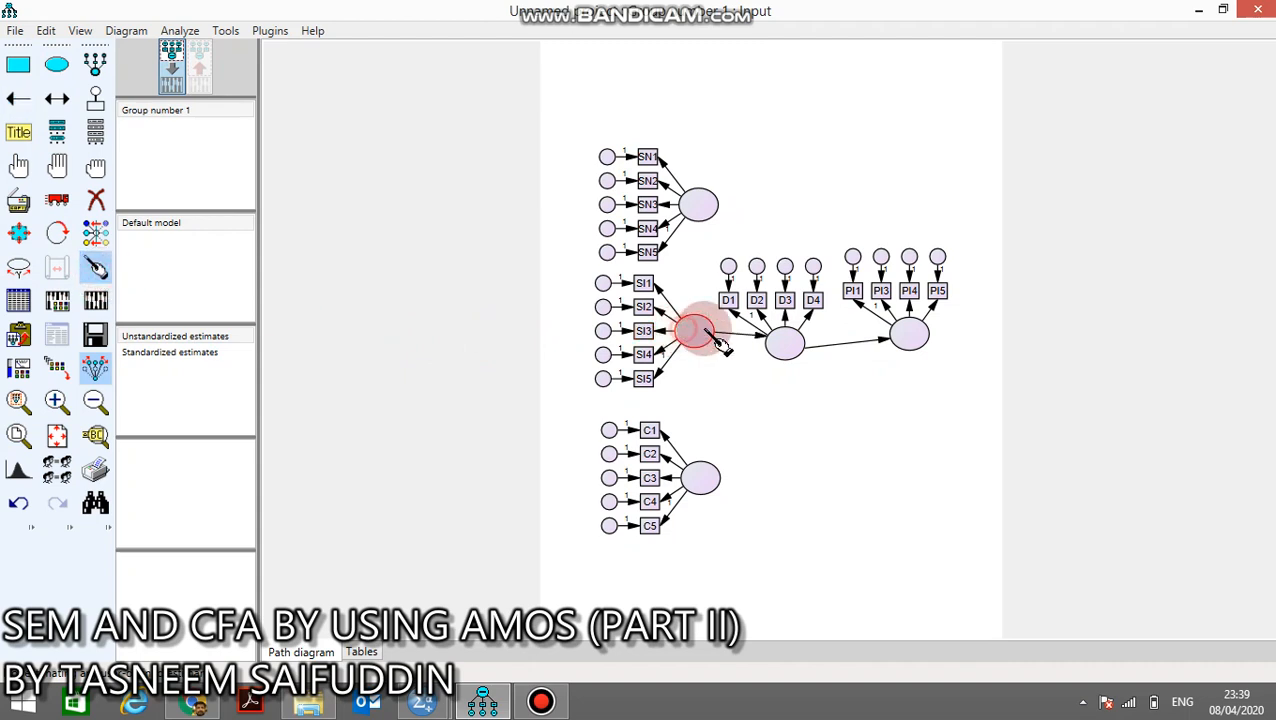
click(910, 333)
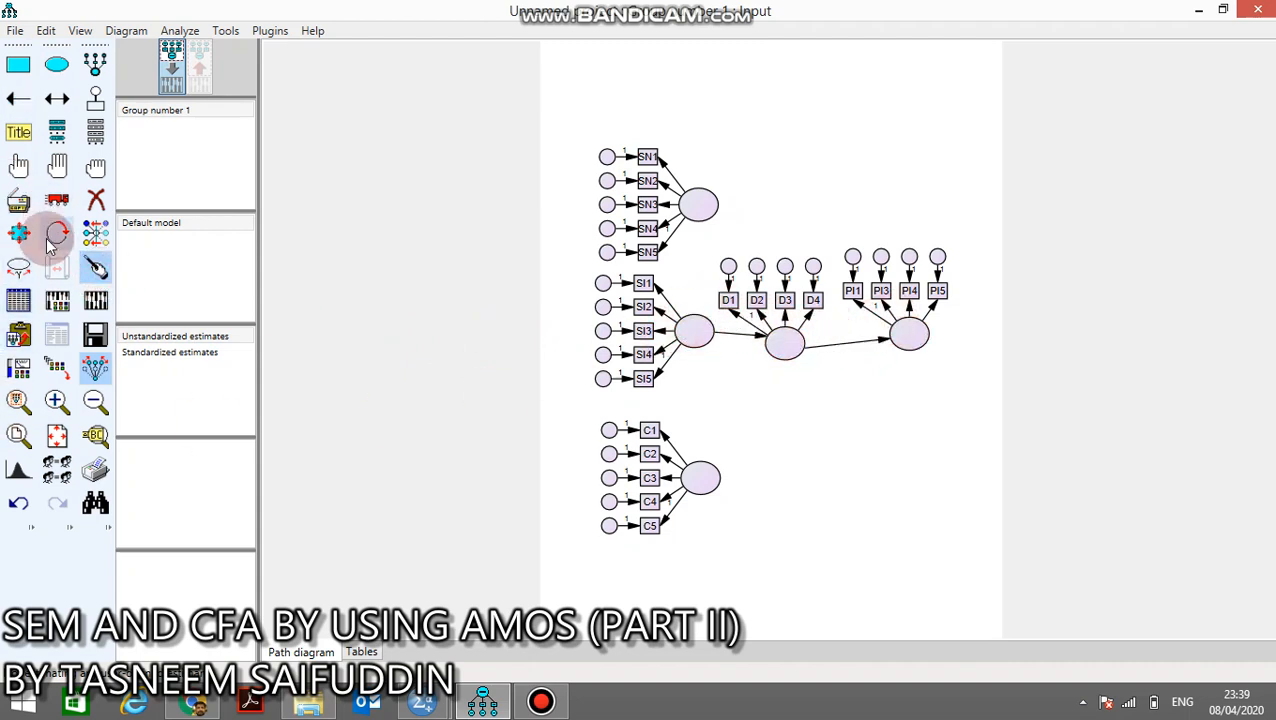
Shift the PI construct slightly right and down and the SI construct slightly down to line them up with the D construct.
click(60, 201)
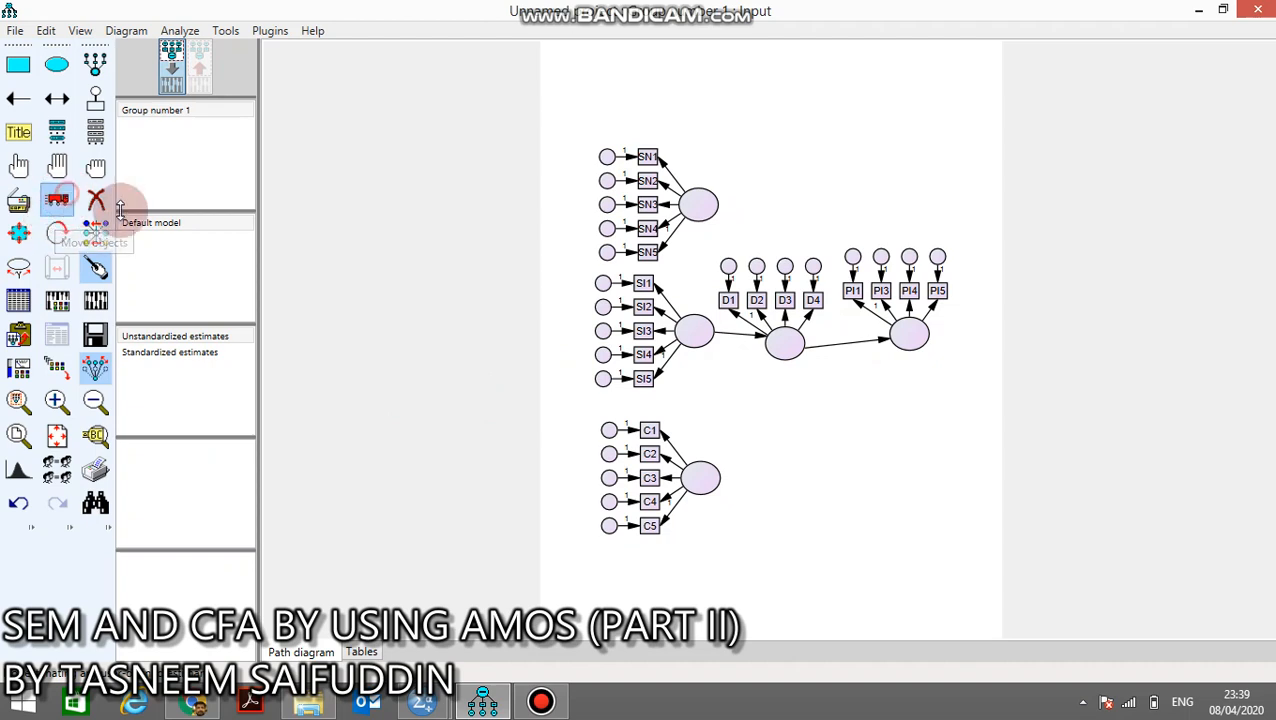
mouse_move(916, 342)
mouse_down()
mouse_move(925, 355)
mouse_move(888, 347)
mouse_up()
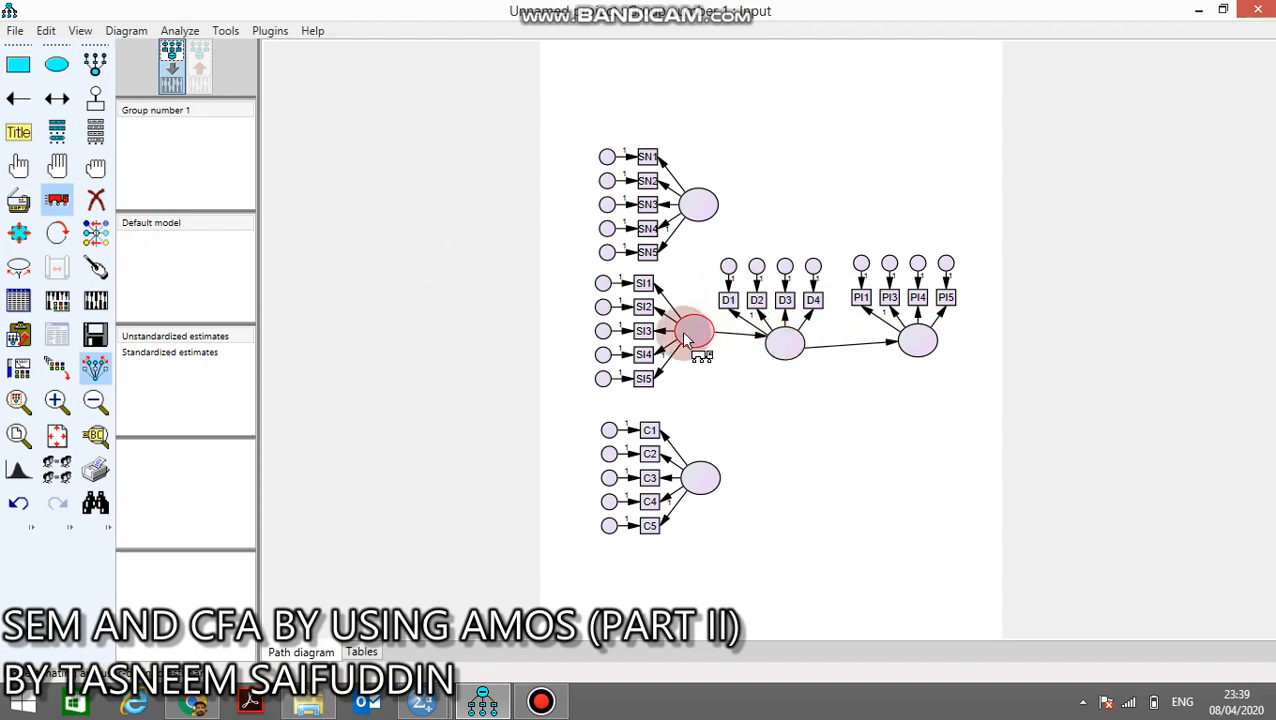
drag(690, 333, 701, 337)
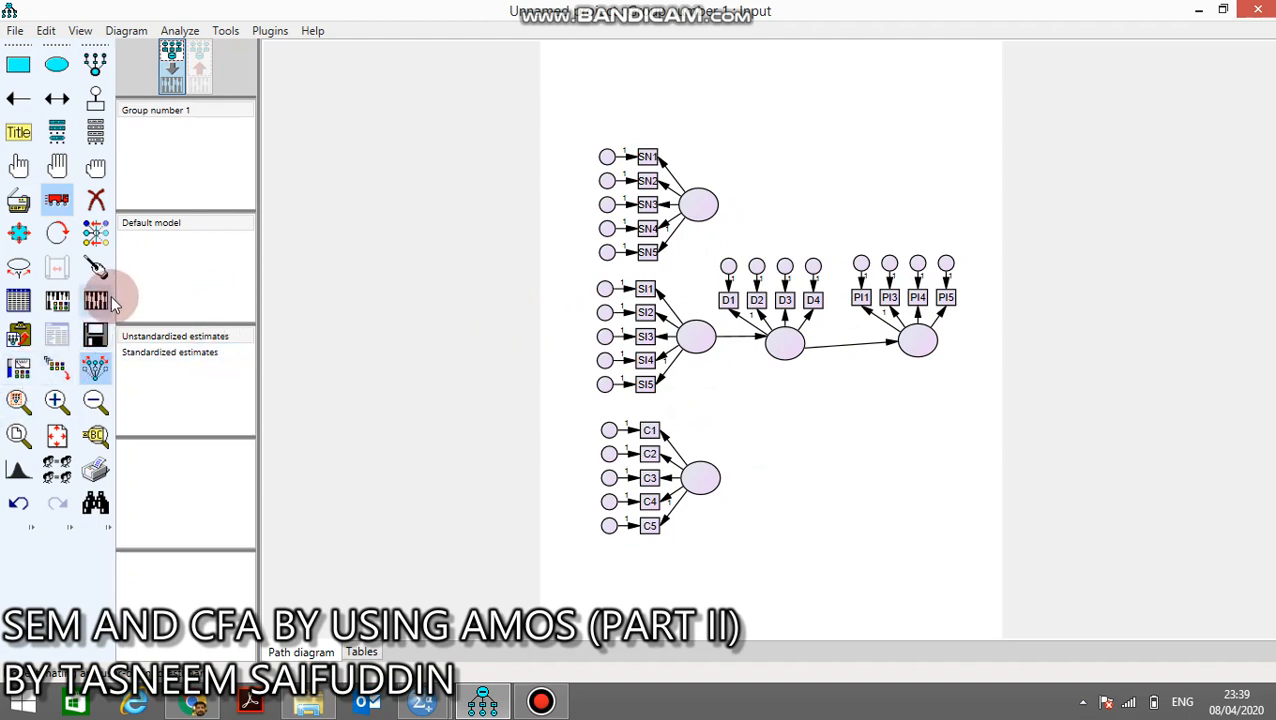
click(95, 266)
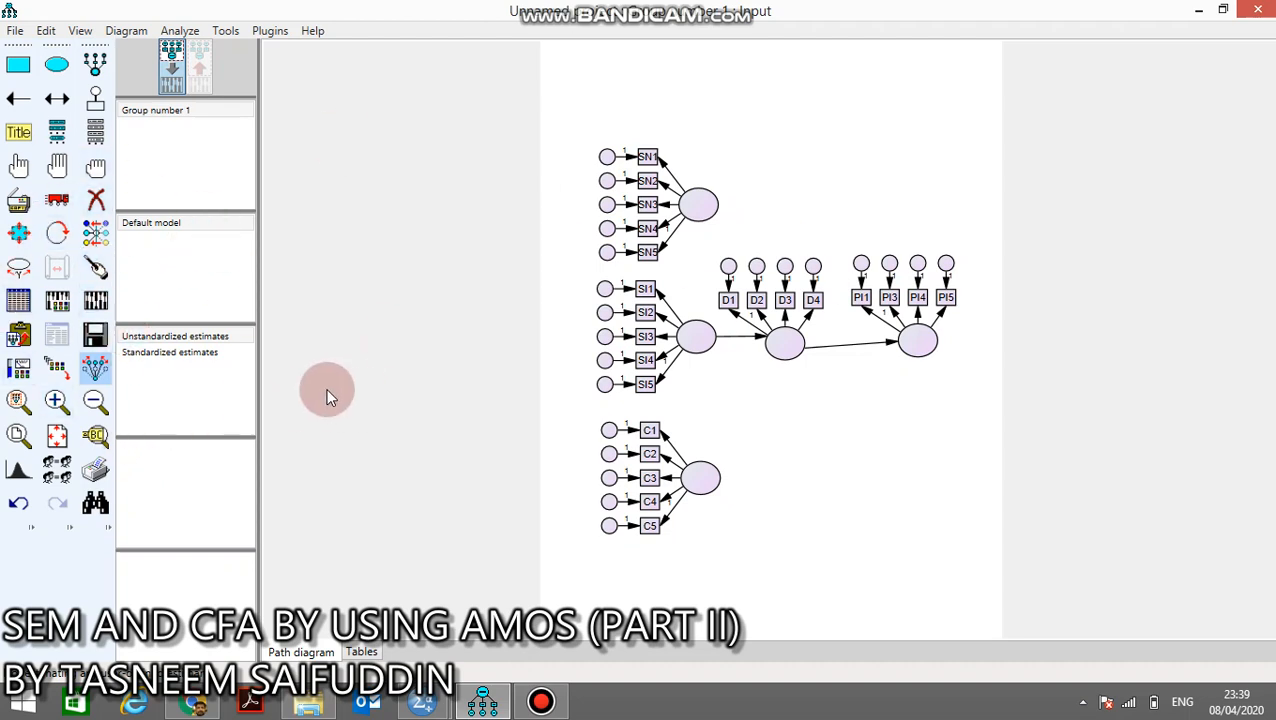
Select the SN, SI and C latent constructs and draw covariances among all three with the Draw Covariances plugin.
click(18, 168)
click(707, 204)
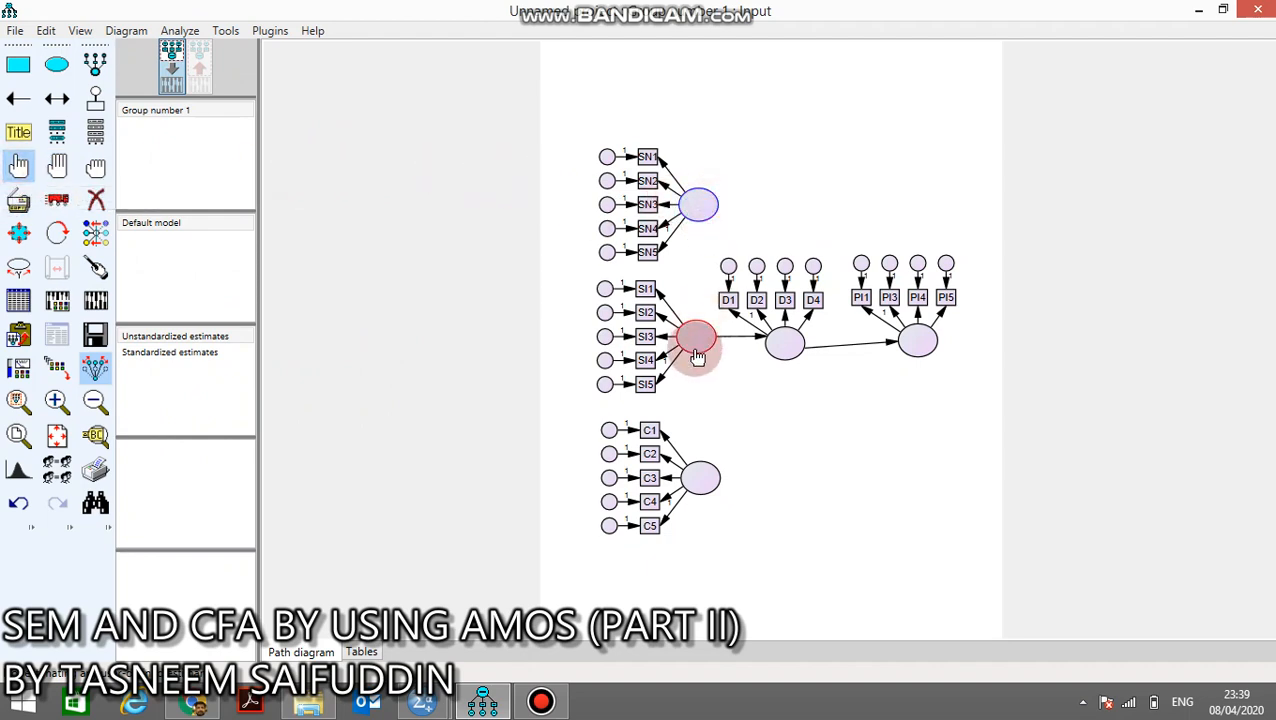
click(695, 340)
click(691, 486)
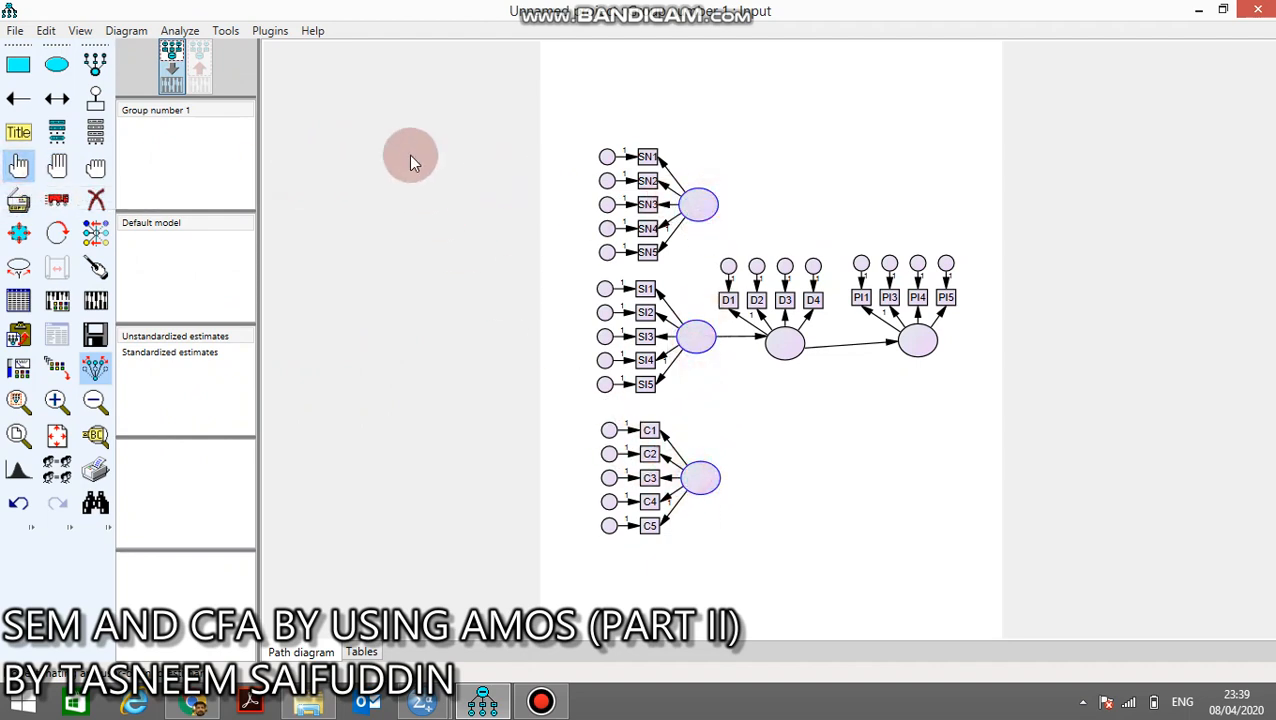
click(268, 31)
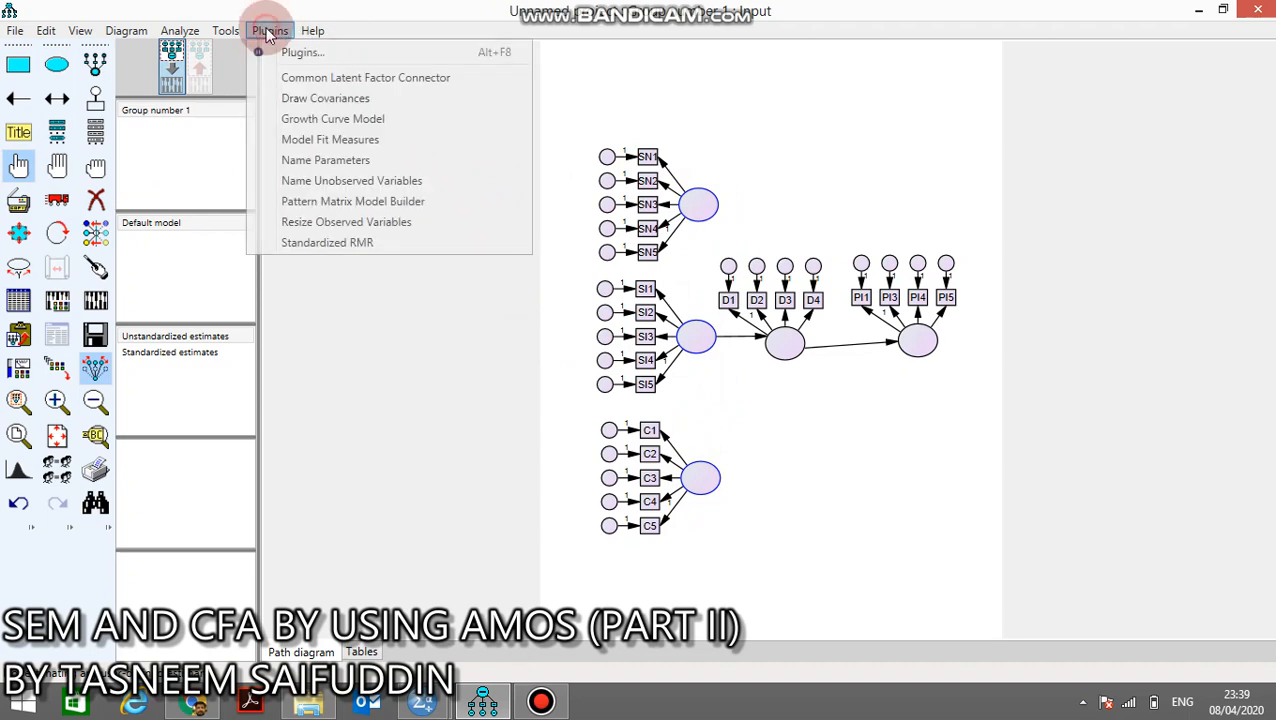
click(325, 99)
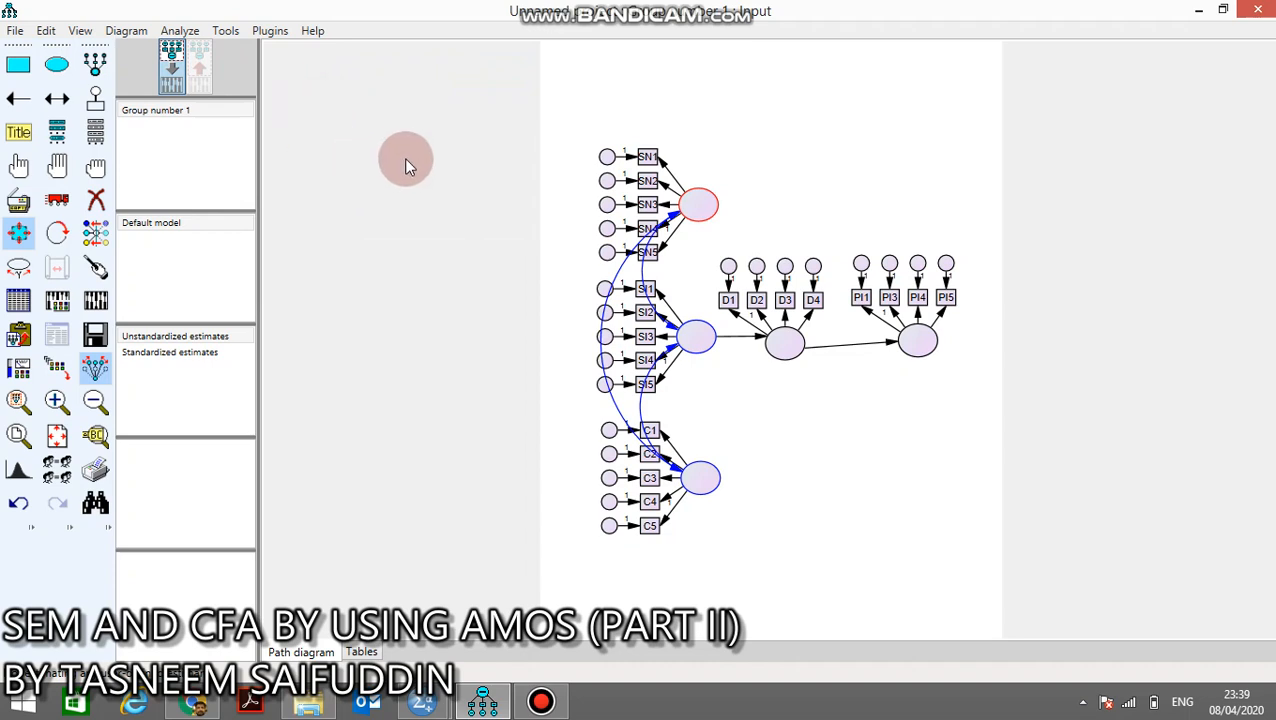
Automatically name all unobserved variables and resize the observed variable boxes to fit their labels.
click(268, 31)
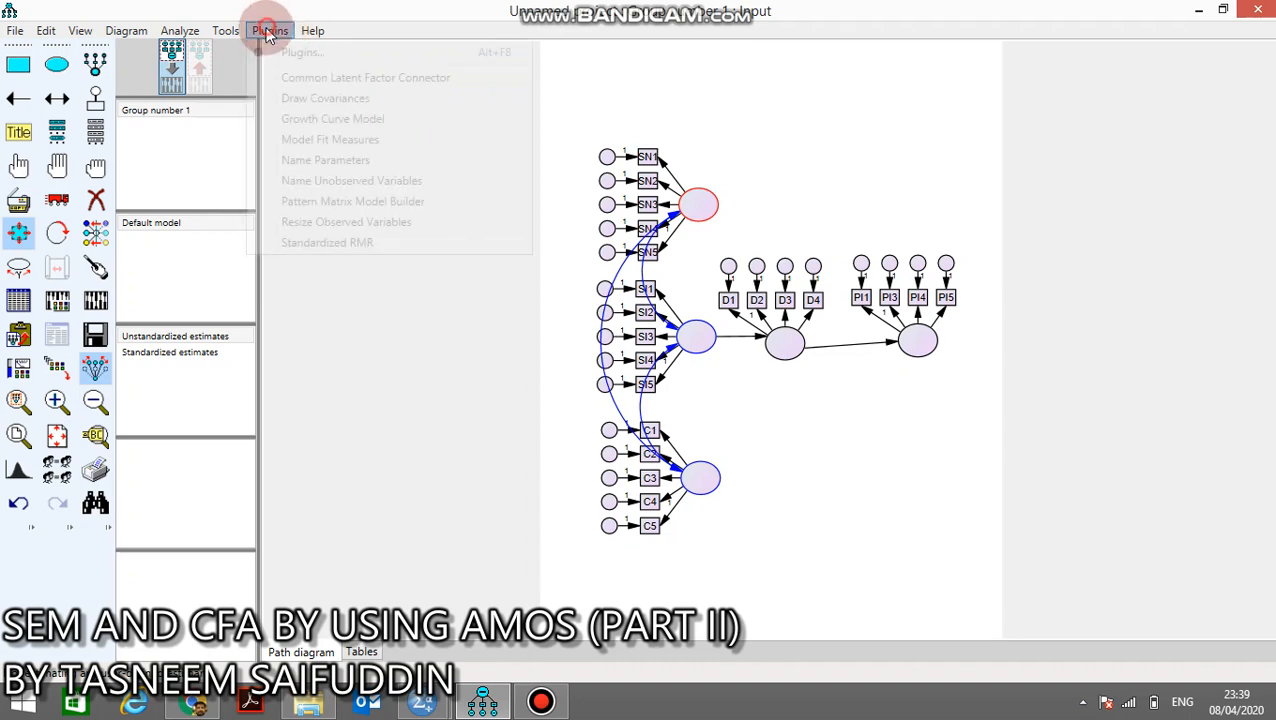
click(360, 180)
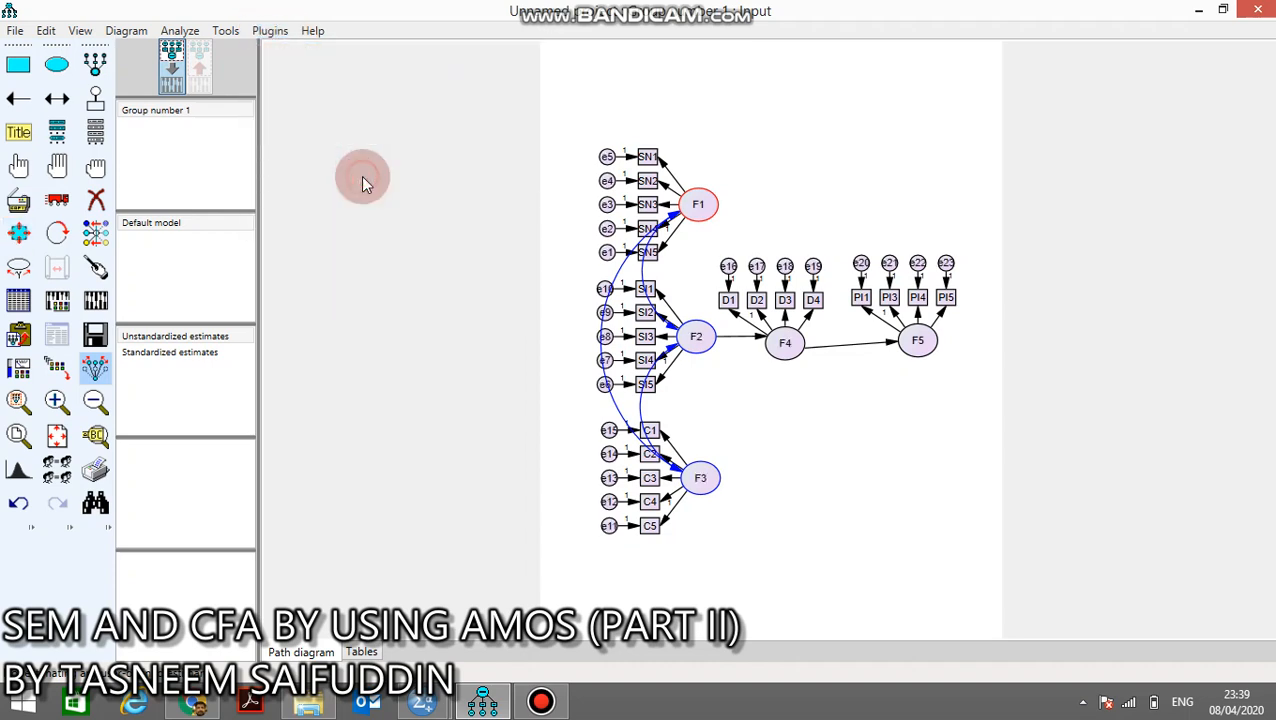
click(270, 30)
click(336, 224)
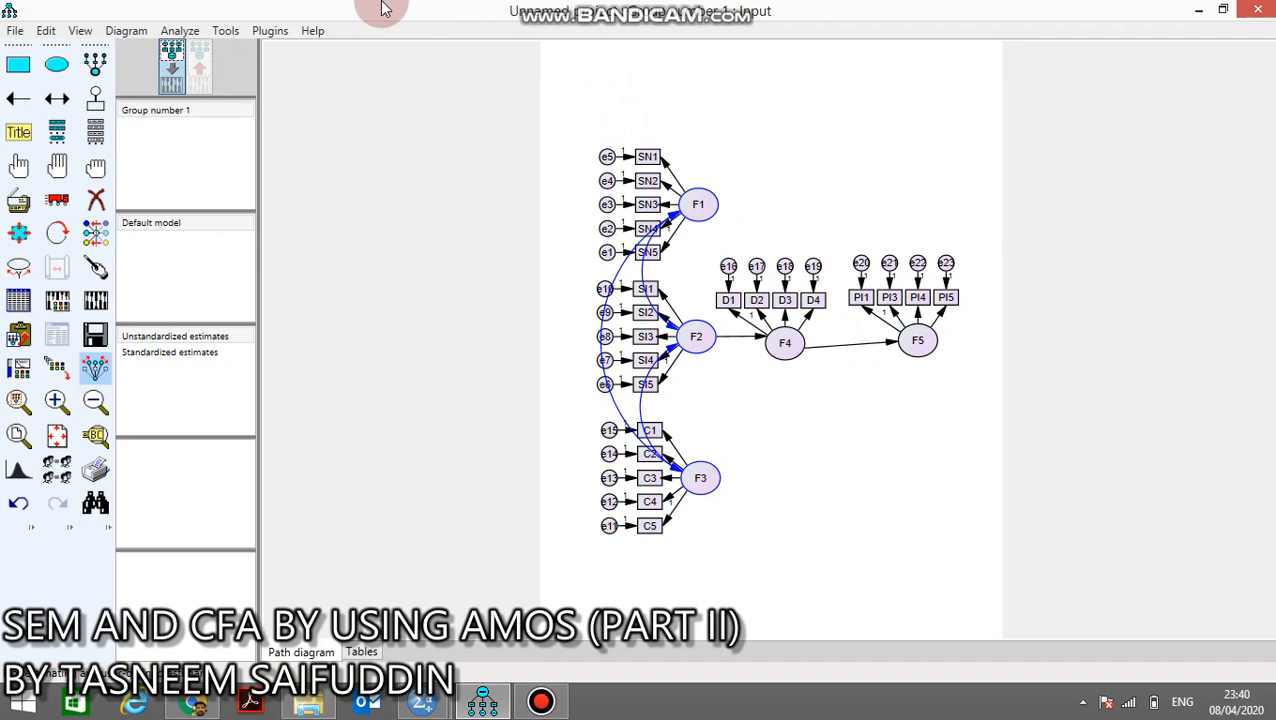
Add a residual error variable to each of F4 and F5, and name them automatically with the Name Unobserved Variables plugin.
click(95, 98)
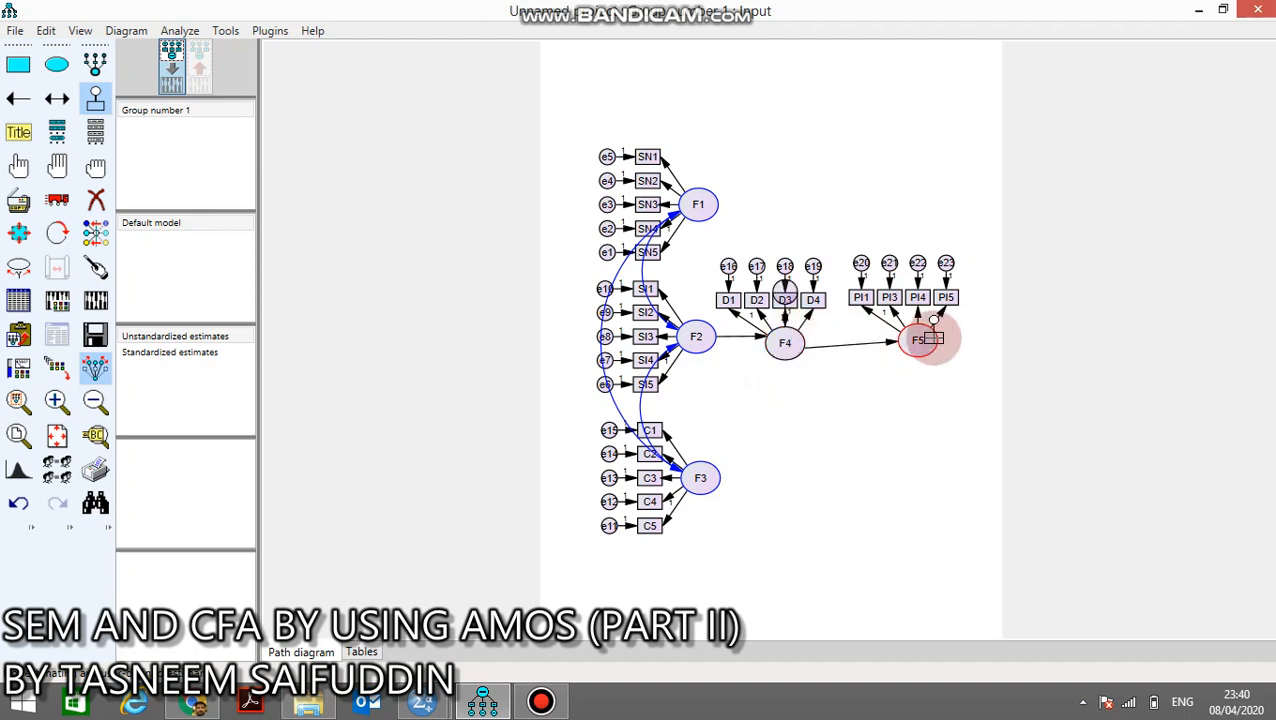
click(270, 33)
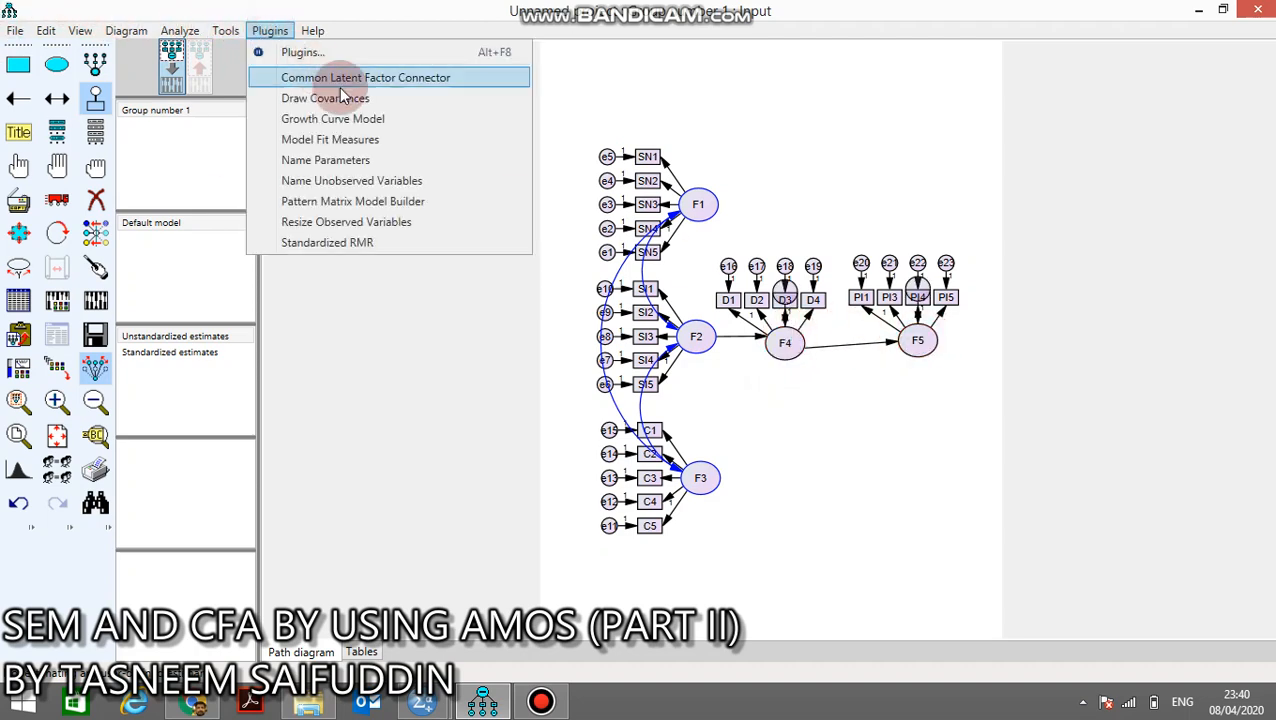
click(351, 182)
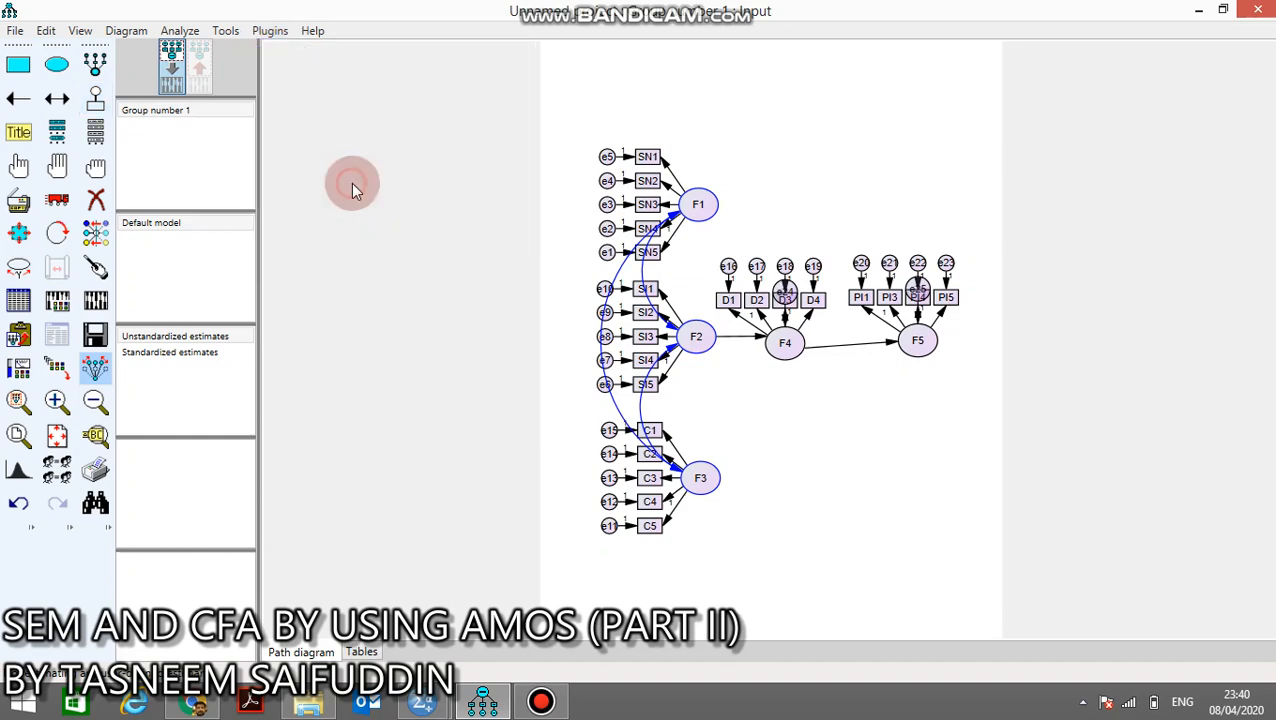
Set the analysis to estimate means and intercepts and to output standardized estimates, squared multiple correlations, residual moments and modification indices.
click(57, 305)
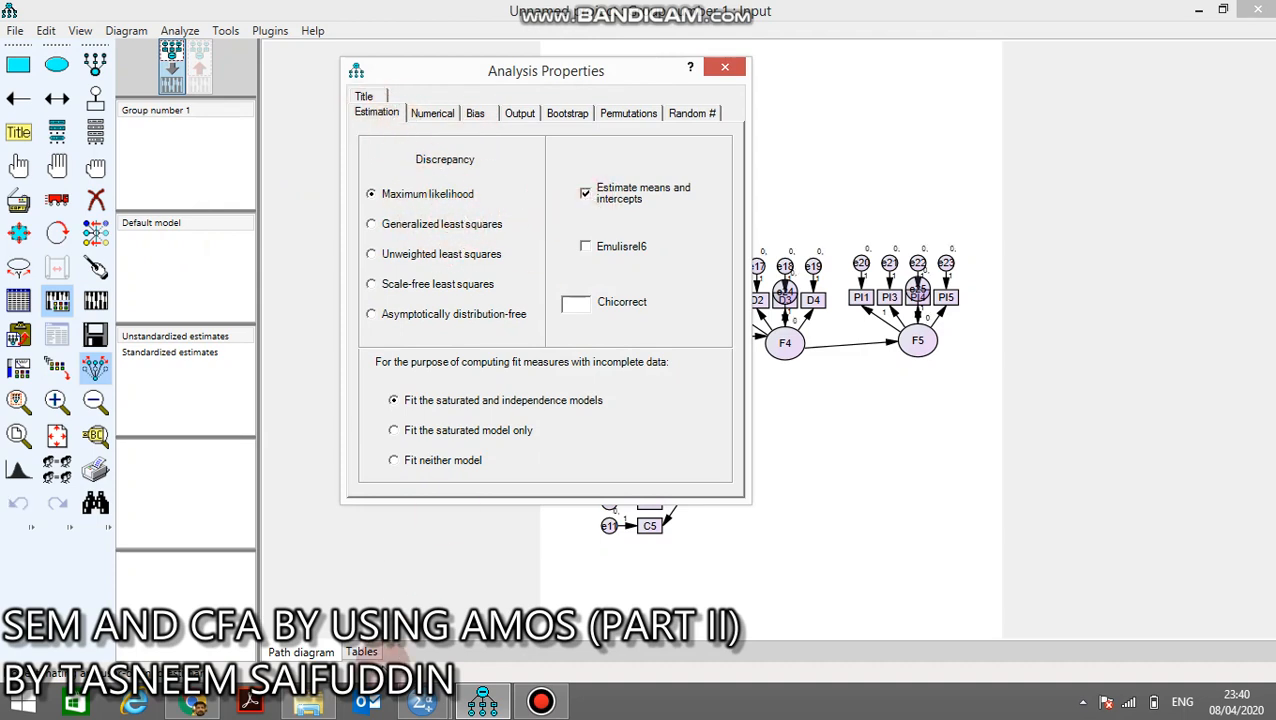
click(512, 115)
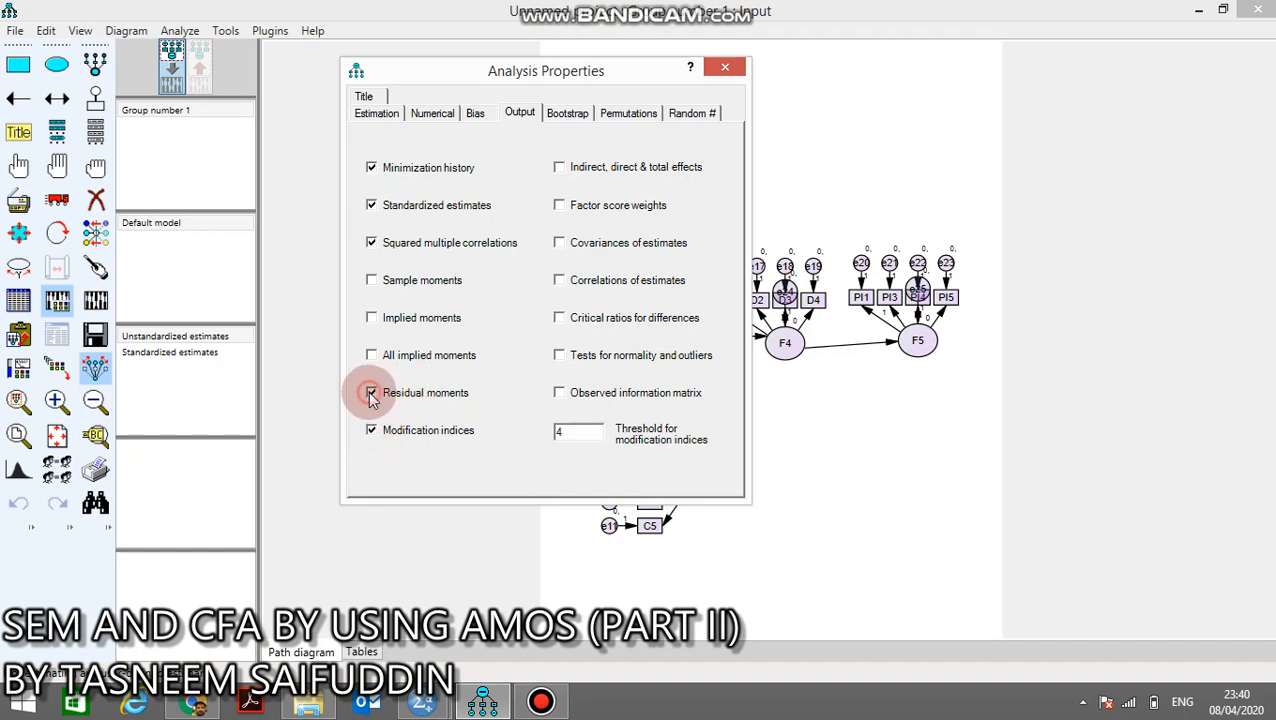
click(725, 67)
click(224, 384)
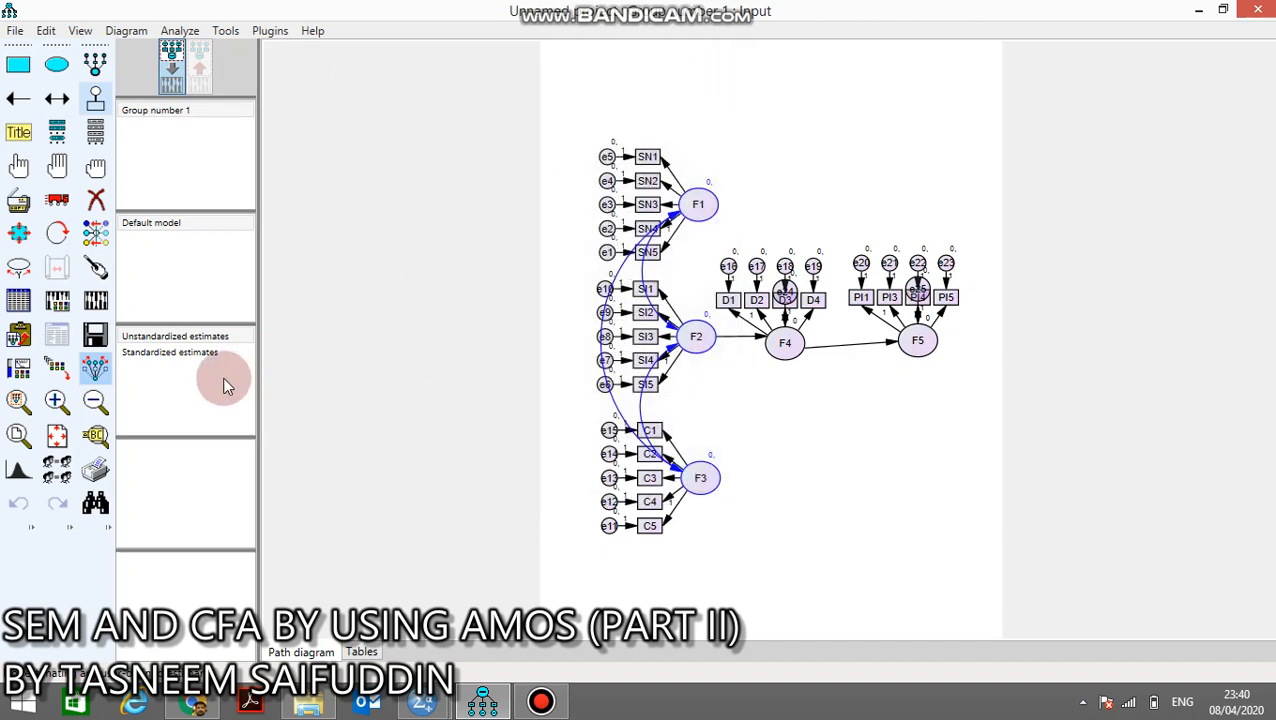
Save the model on the Desktop as an input file named CFA1.
click(15, 30)
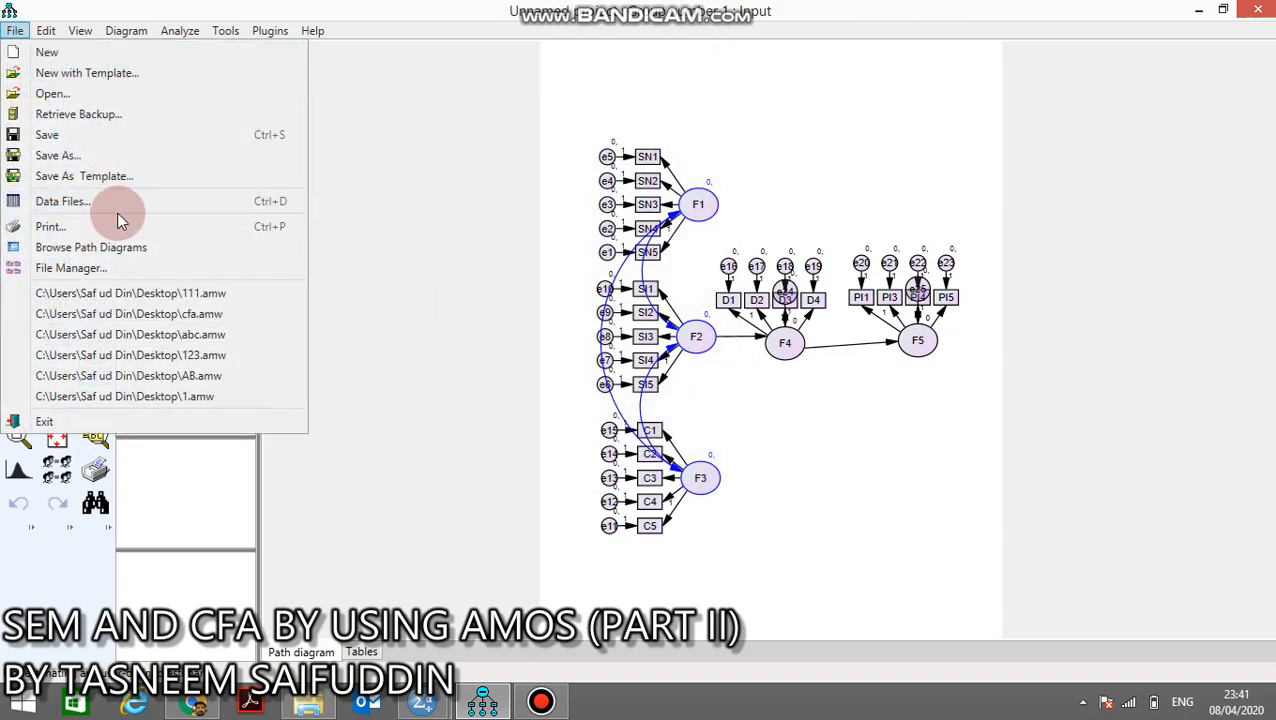
click(60, 155)
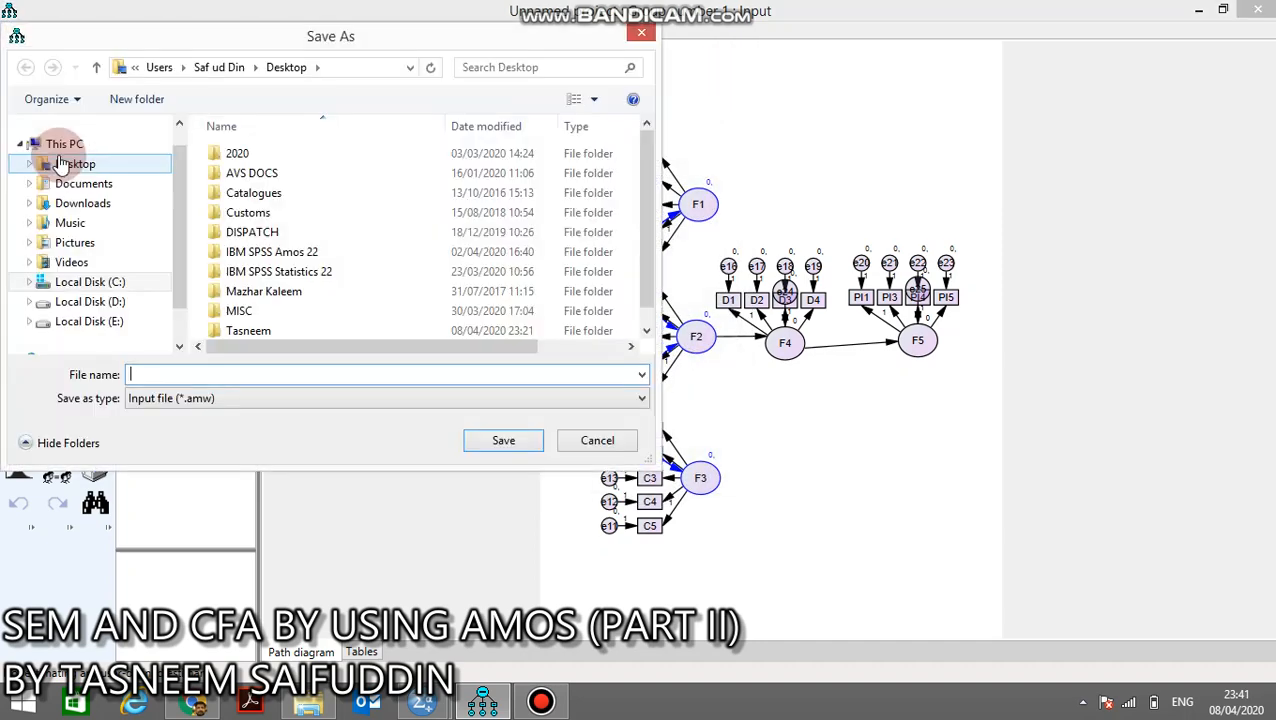
text(CFA1)
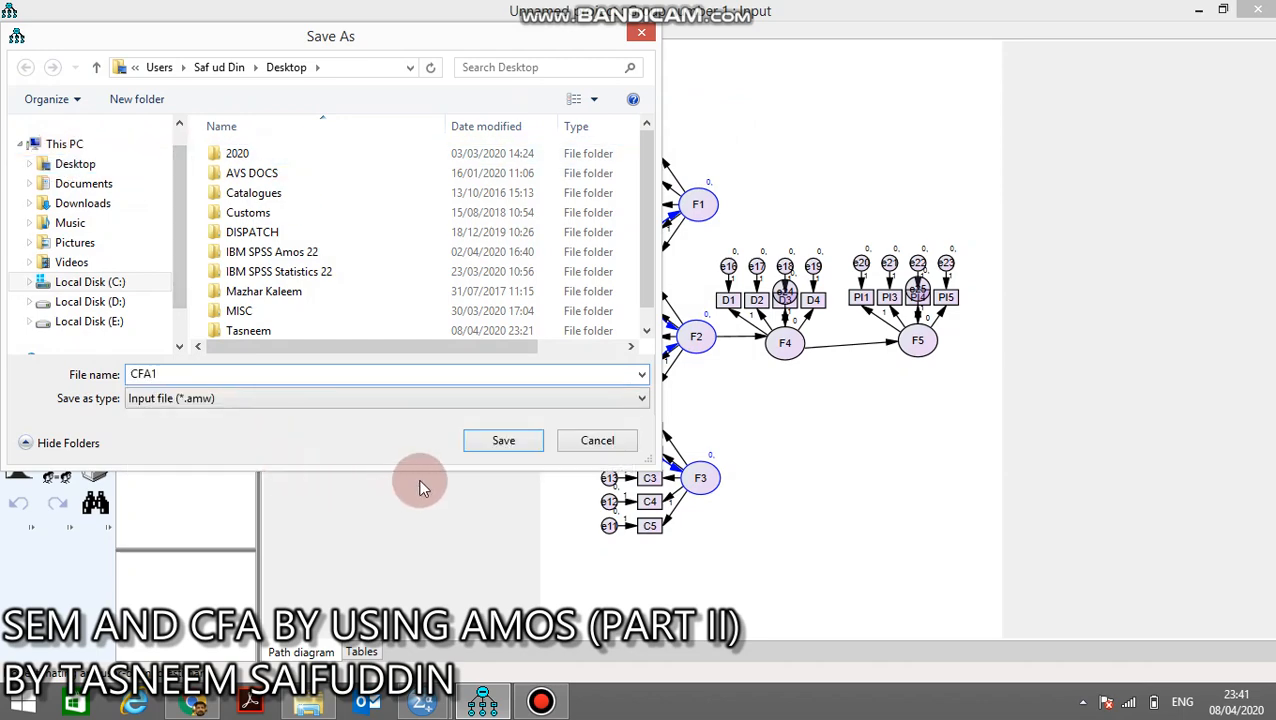
click(478, 440)
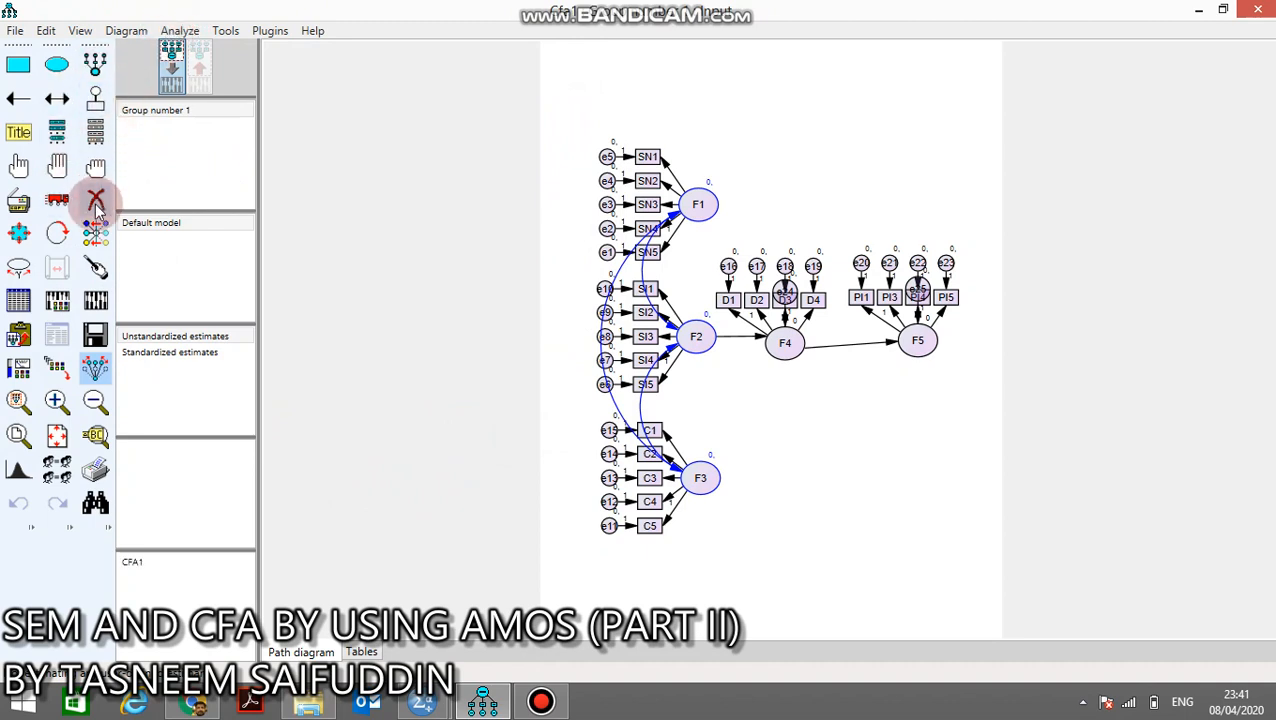
Calculate the model estimates and open the text output in a maximized window.
click(95, 298)
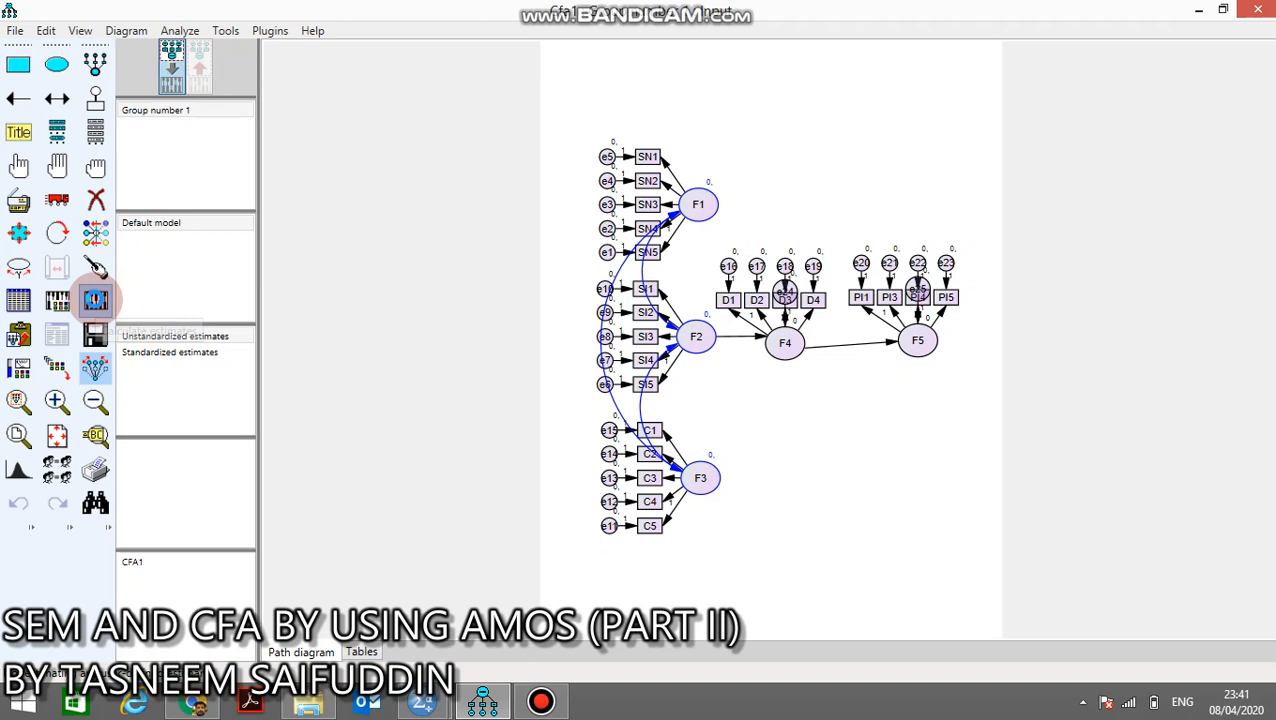
click(158, 356)
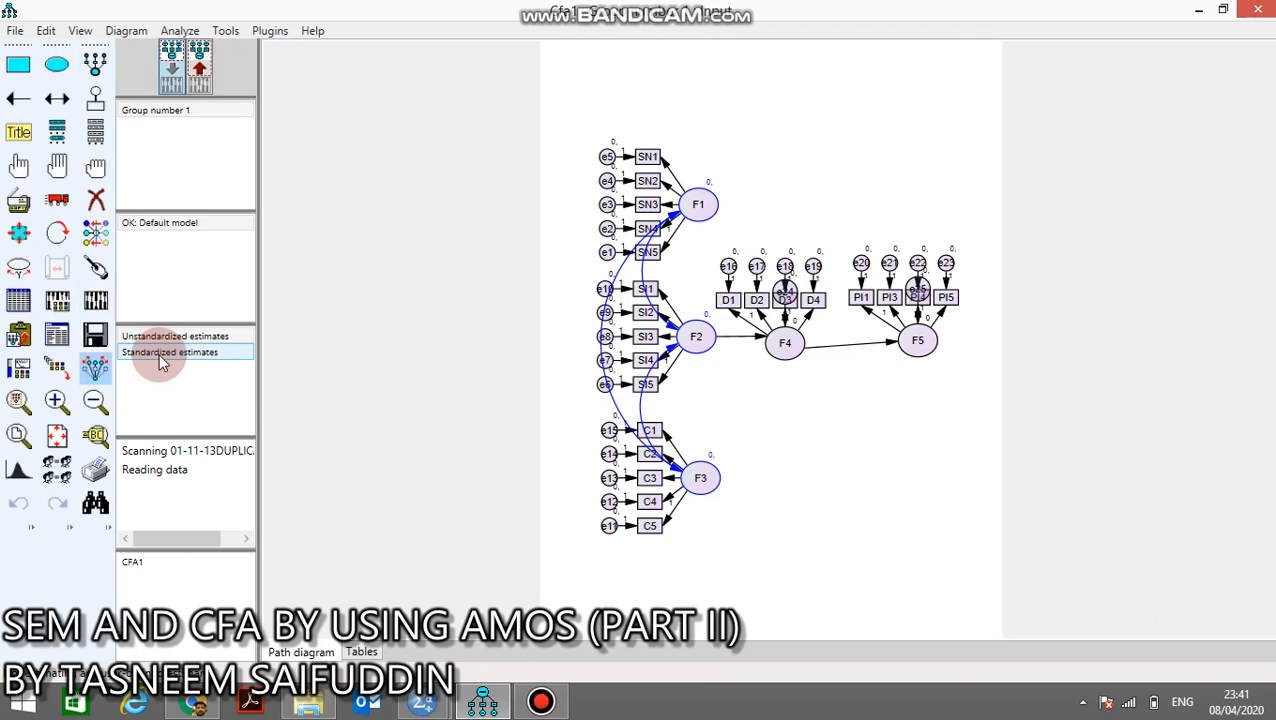
click(81, 31)
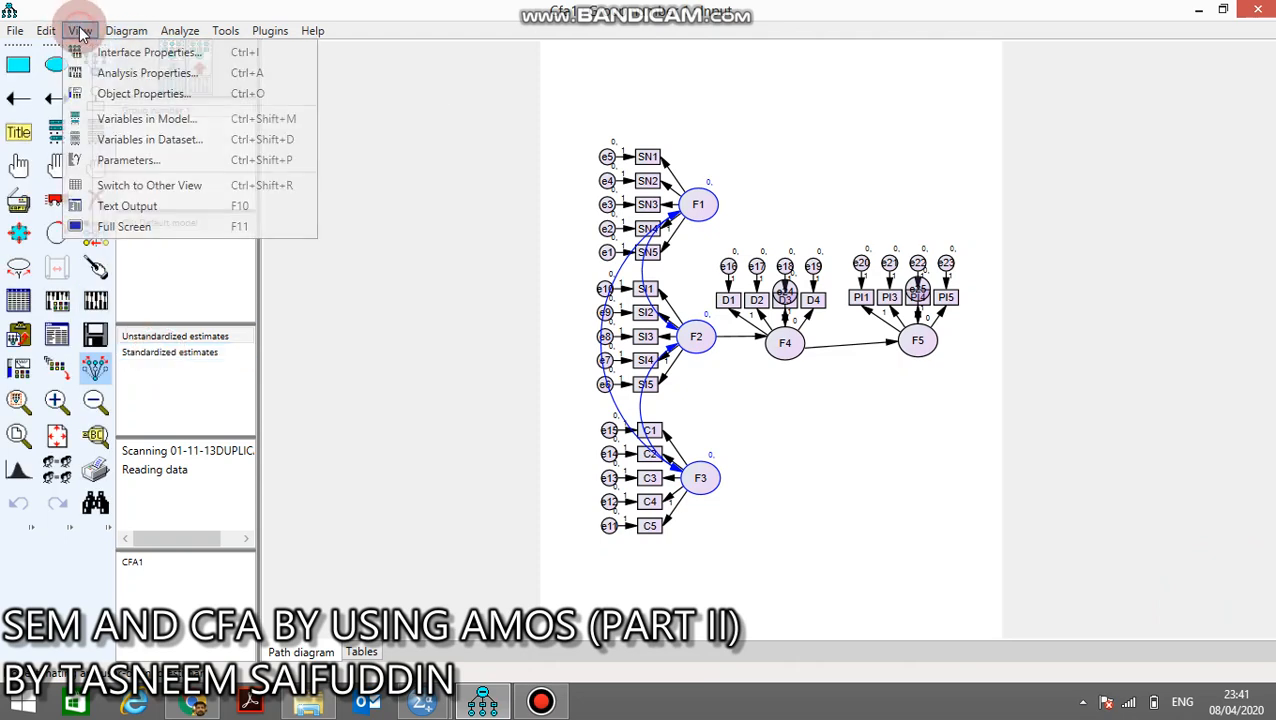
click(124, 208)
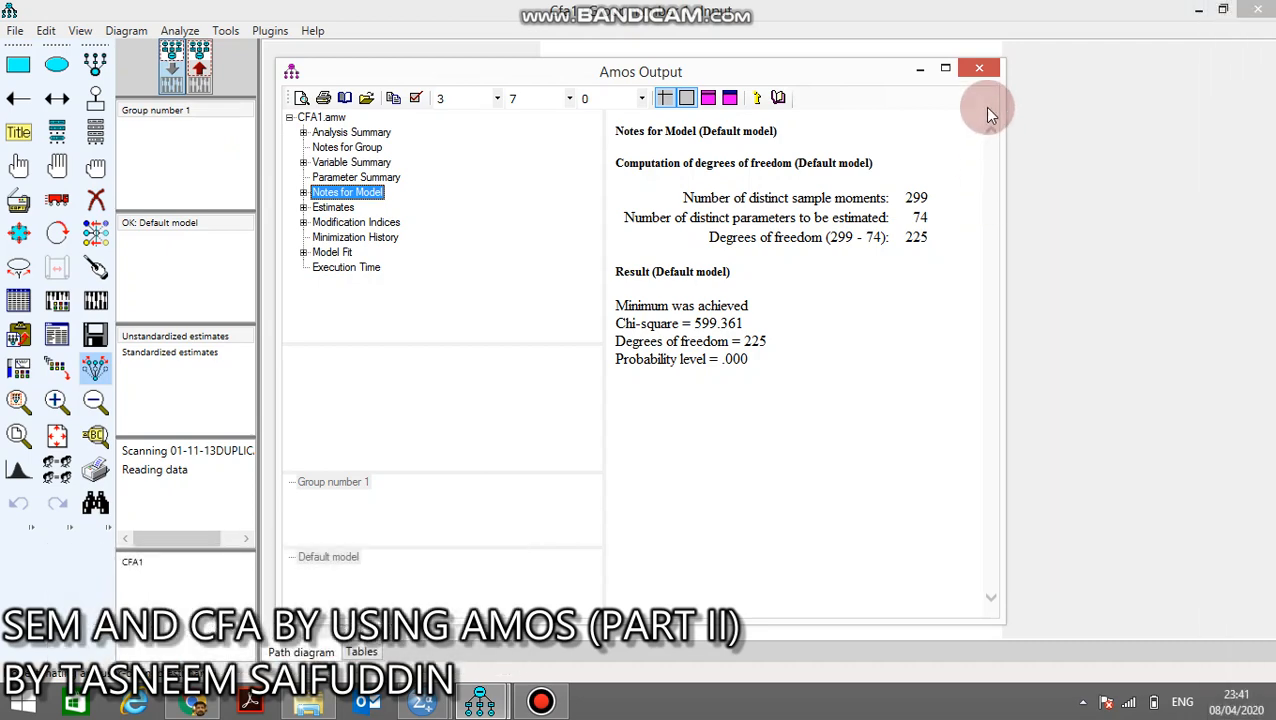
click(945, 67)
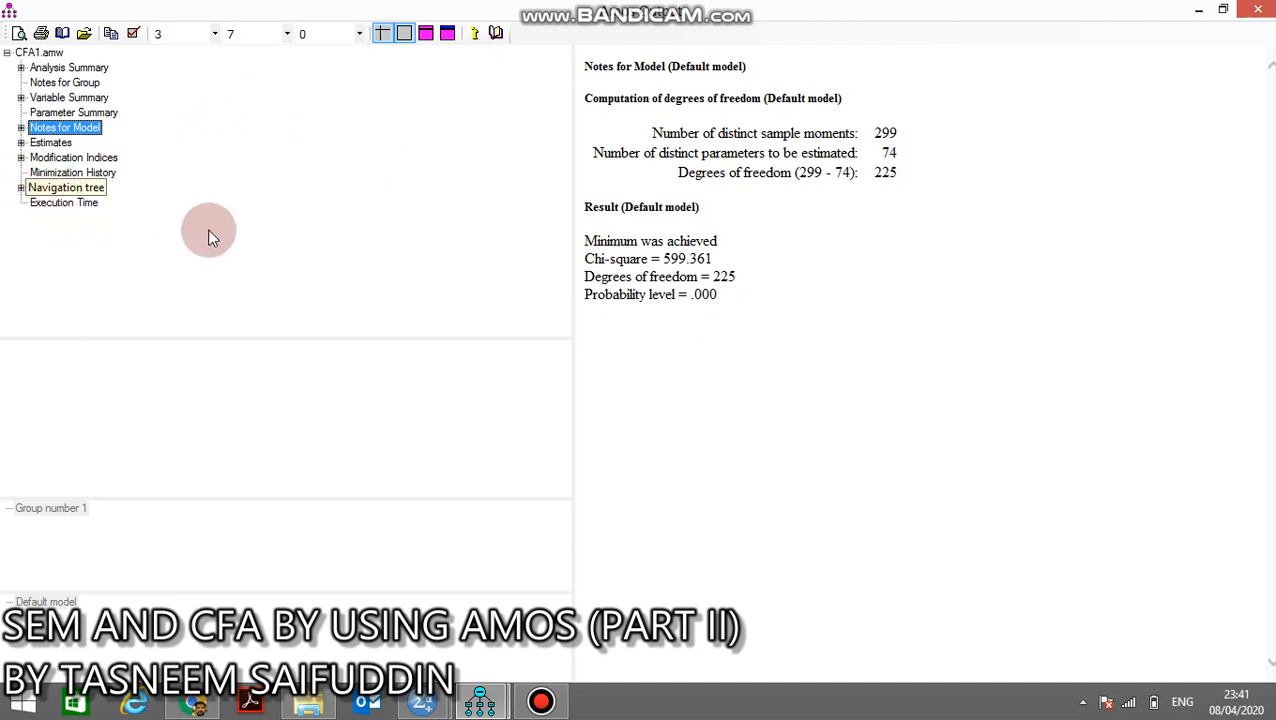
Examine the Model Fit summary, from CMIN and the baseline comparisons through RMSEA.
click(250, 187)
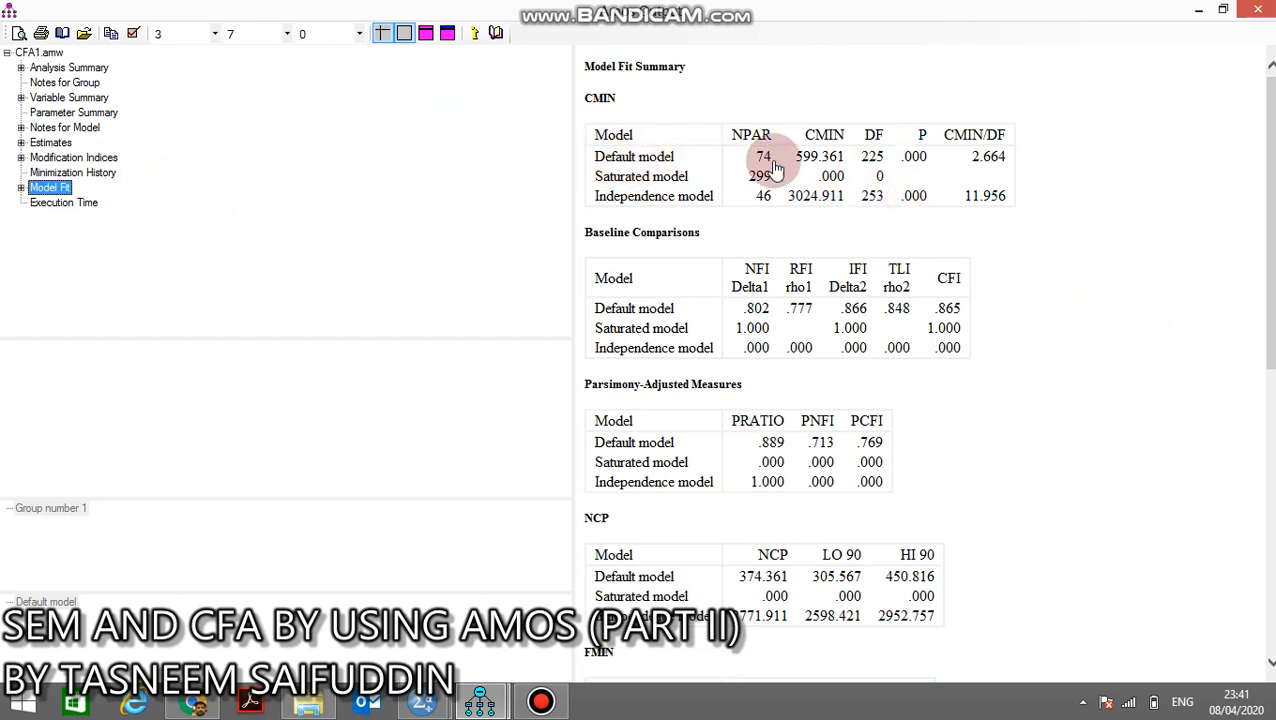
click(916, 158)
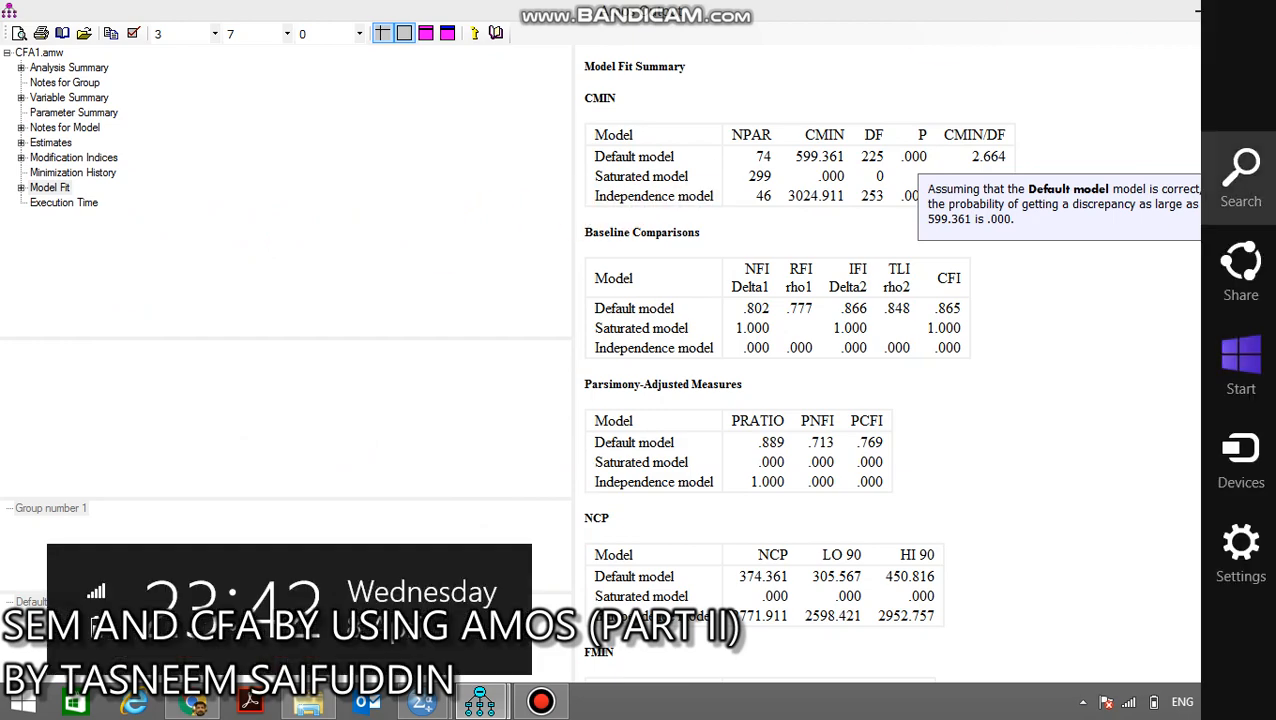
scroll(900, 360, down, 5)
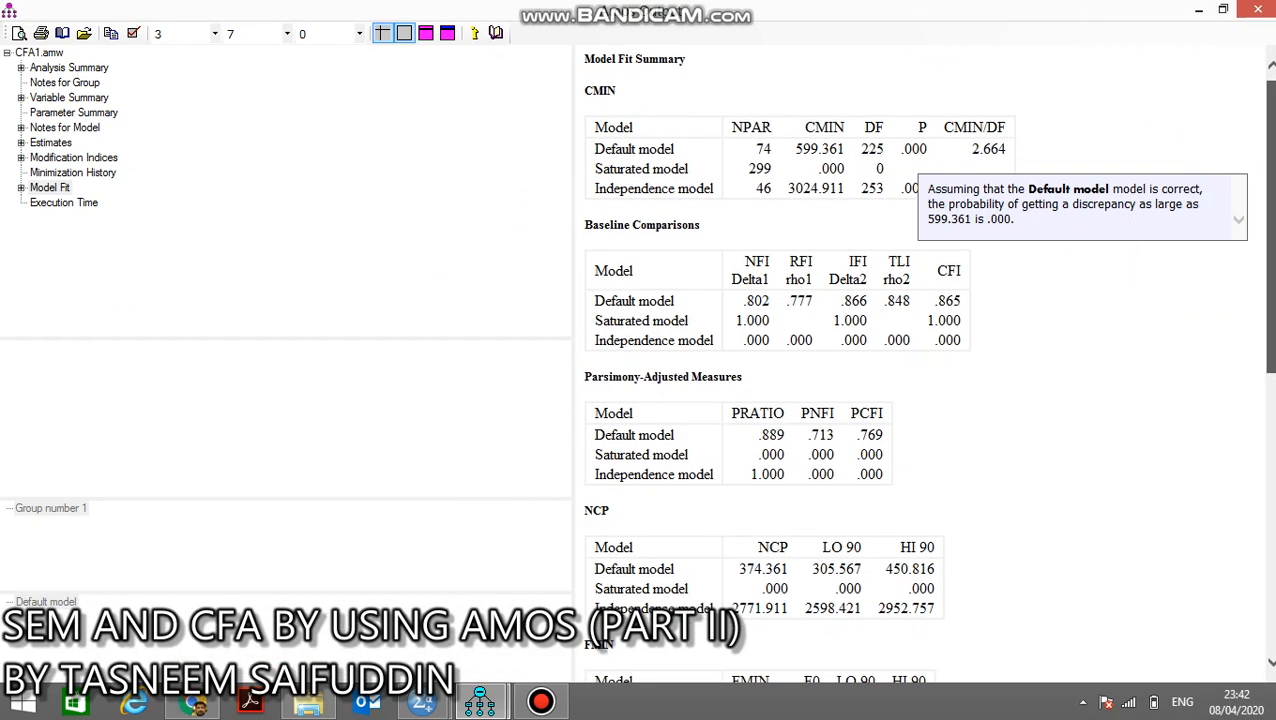
scroll(900, 360, down, 4)
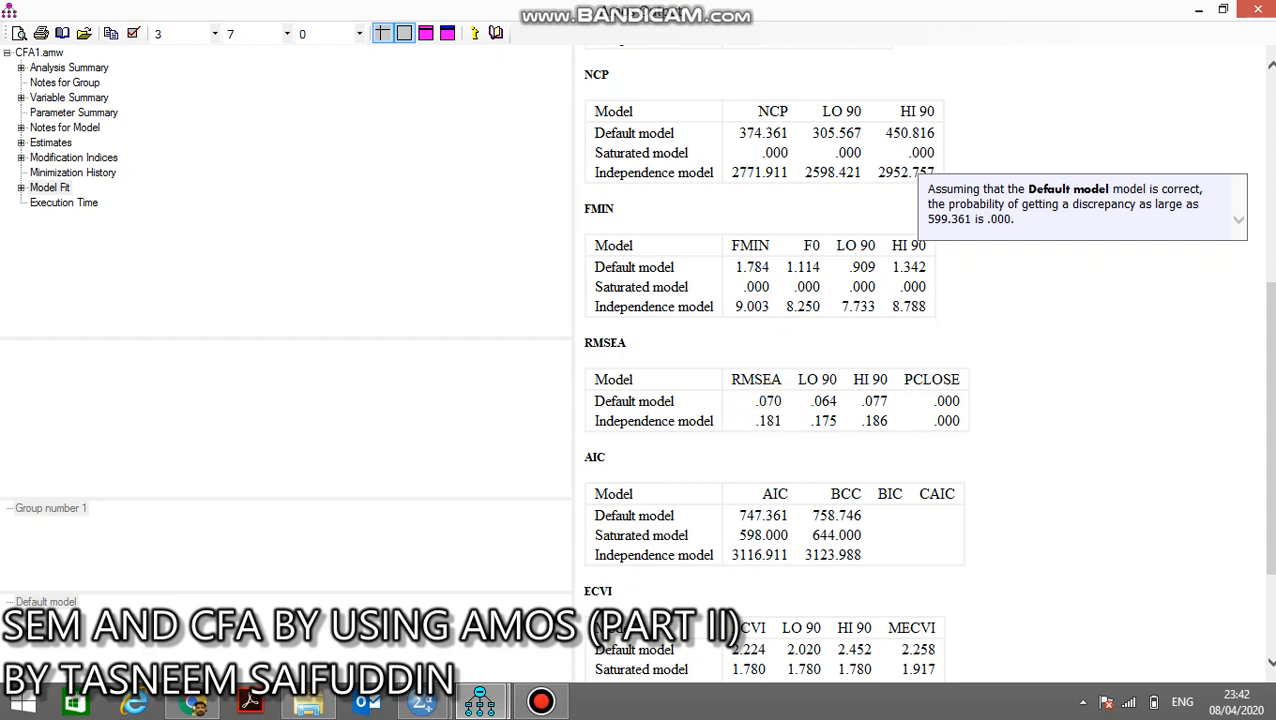
drag(1270, 410, 1255, 120)
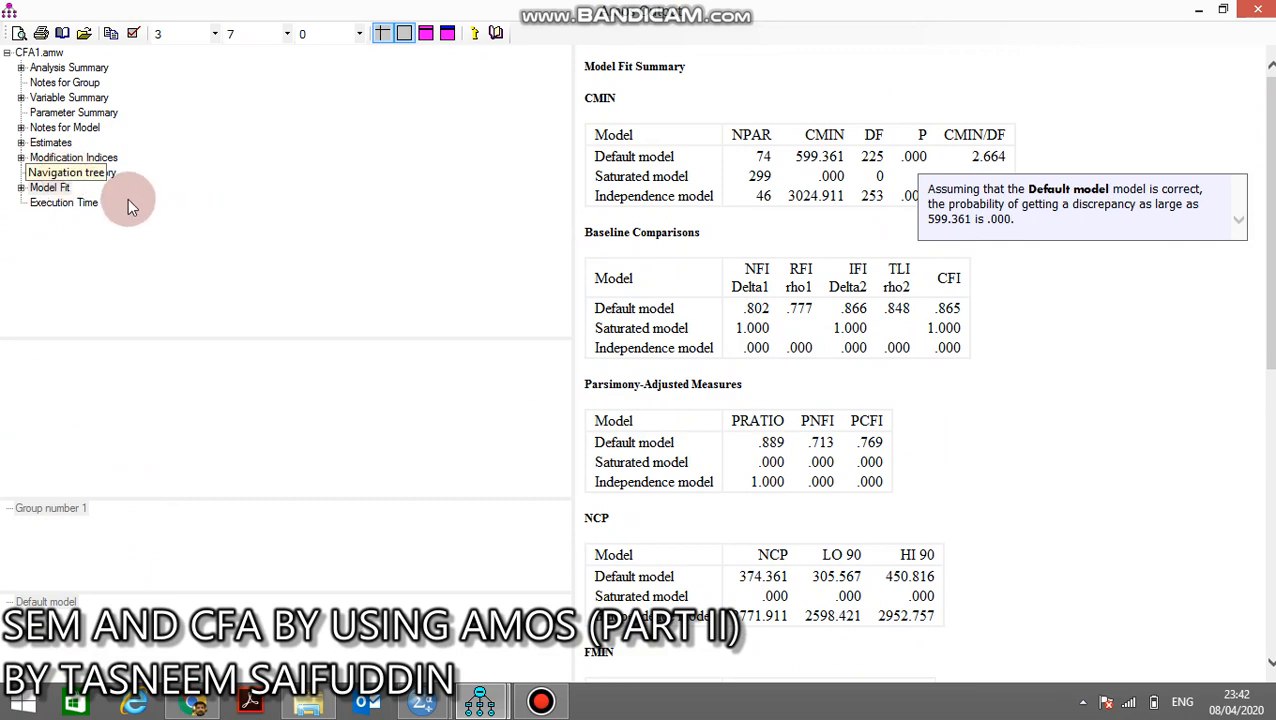
Review the modification indices for the covariances, variances and regression weights.
click(99, 160)
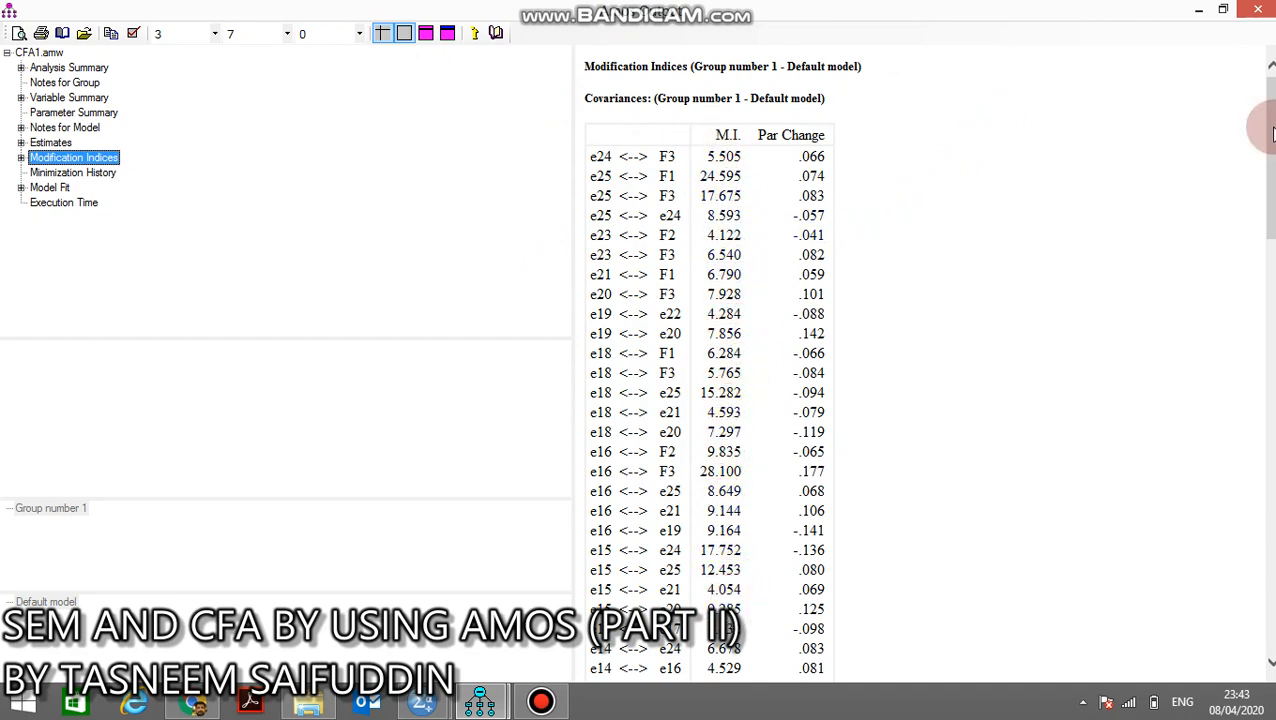
drag(1273, 133, 1271, 233)
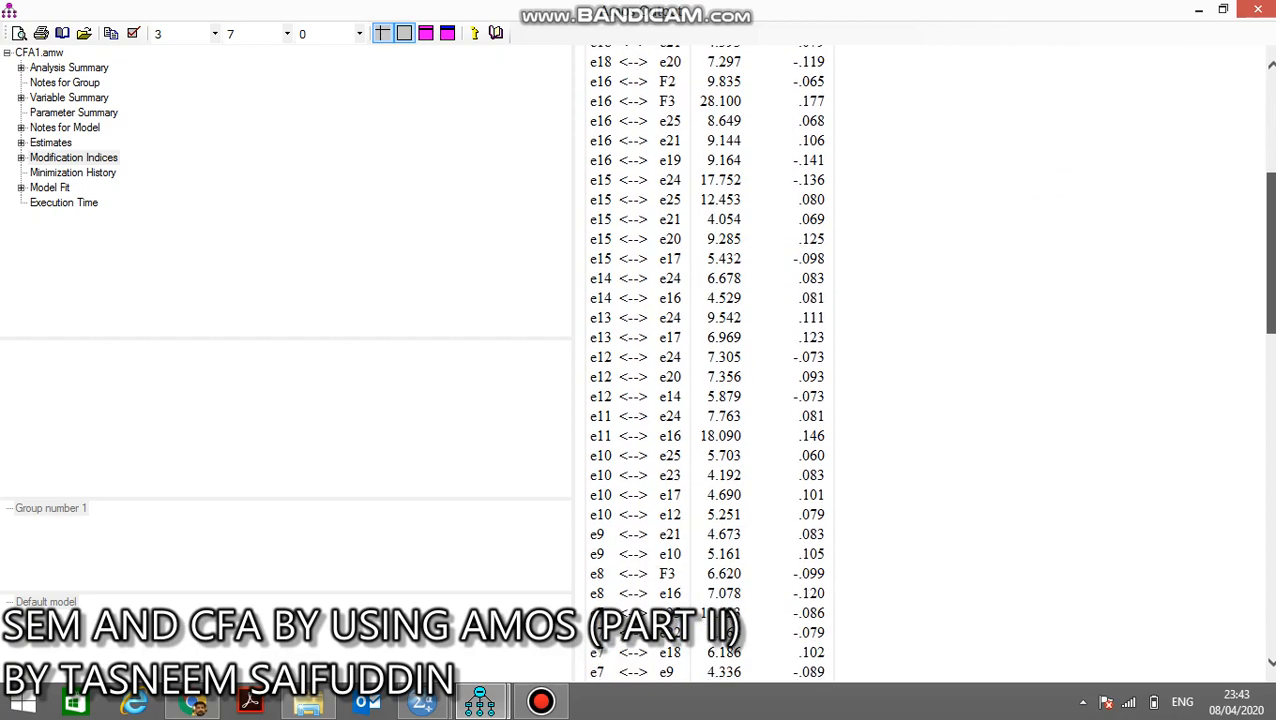
scroll(676, 624, down, 4)
scroll(676, 634, down, 8)
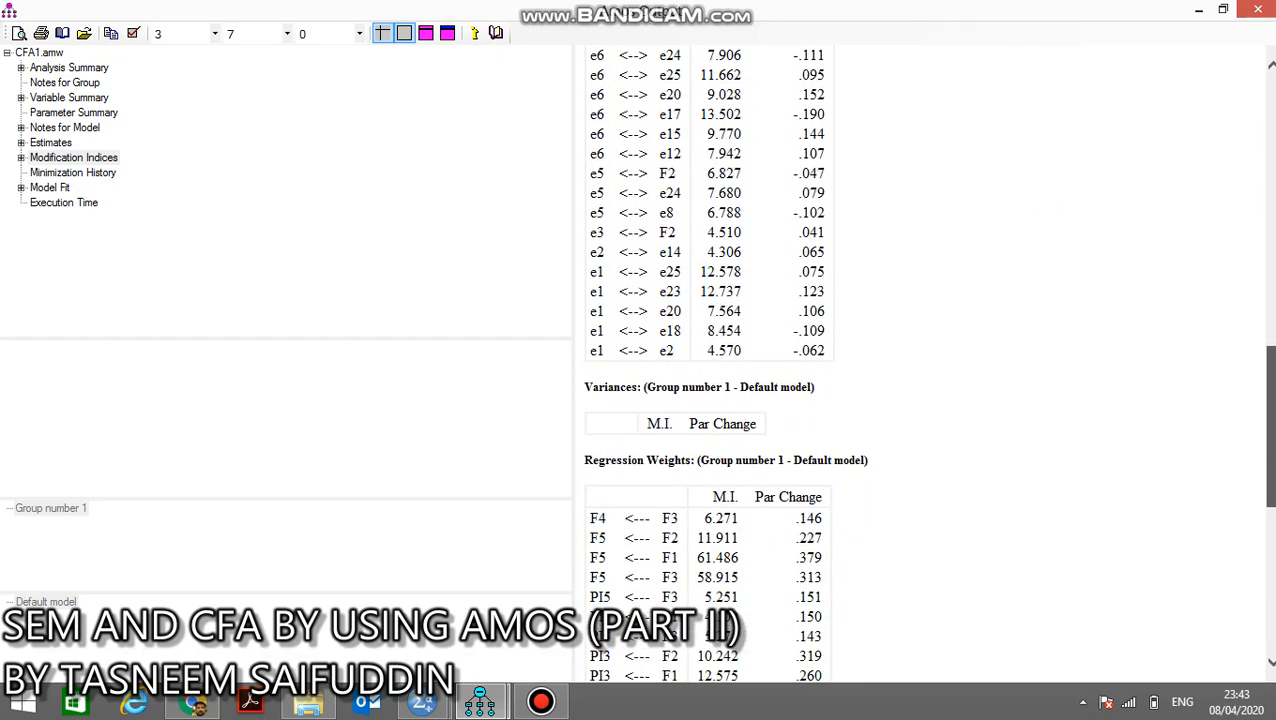
scroll(680, 632, up, 4)
scroll(676, 630, up, 13)
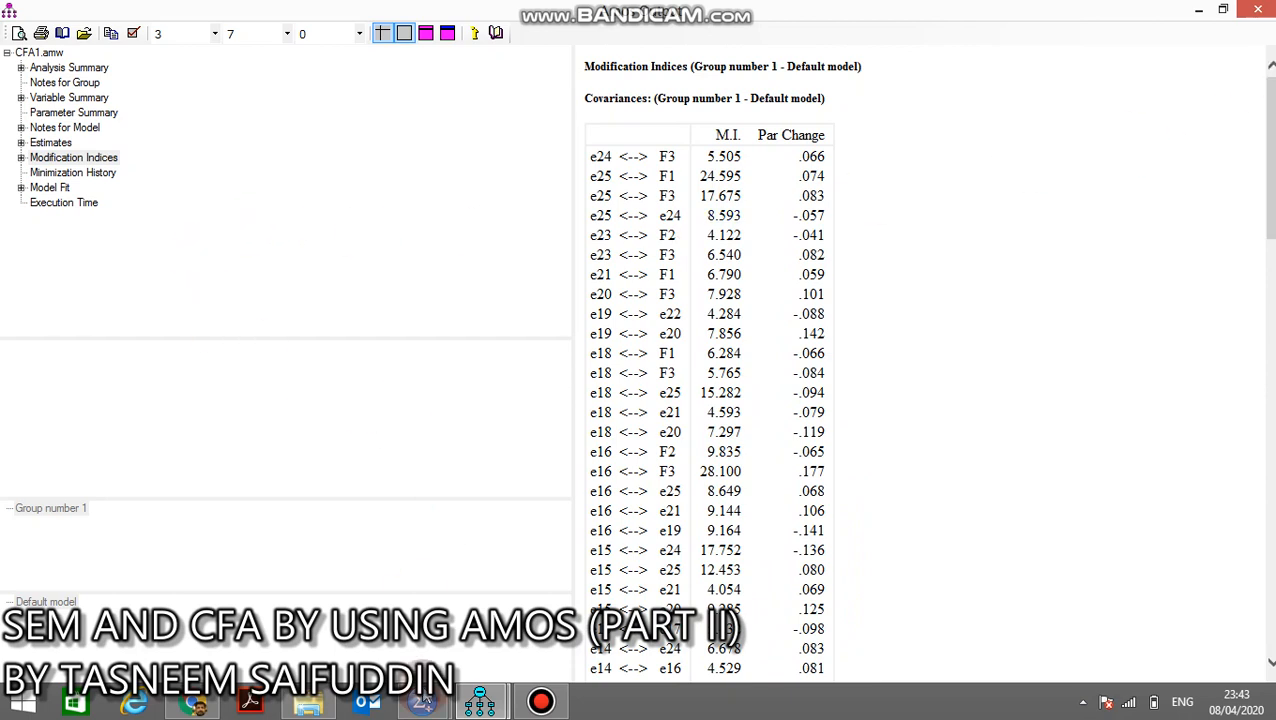
Return to the CFA1 path diagram, display the output estimates on it and enlarge the diagram for reading.
click(478, 702)
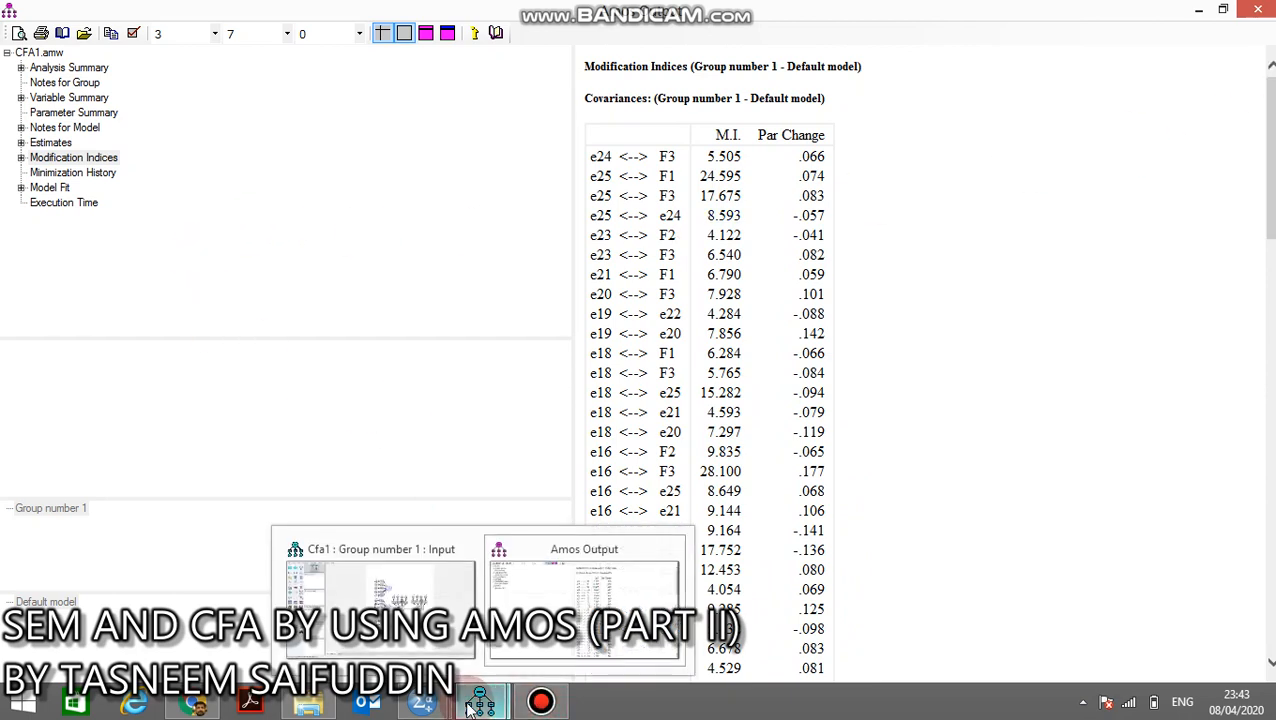
click(416, 590)
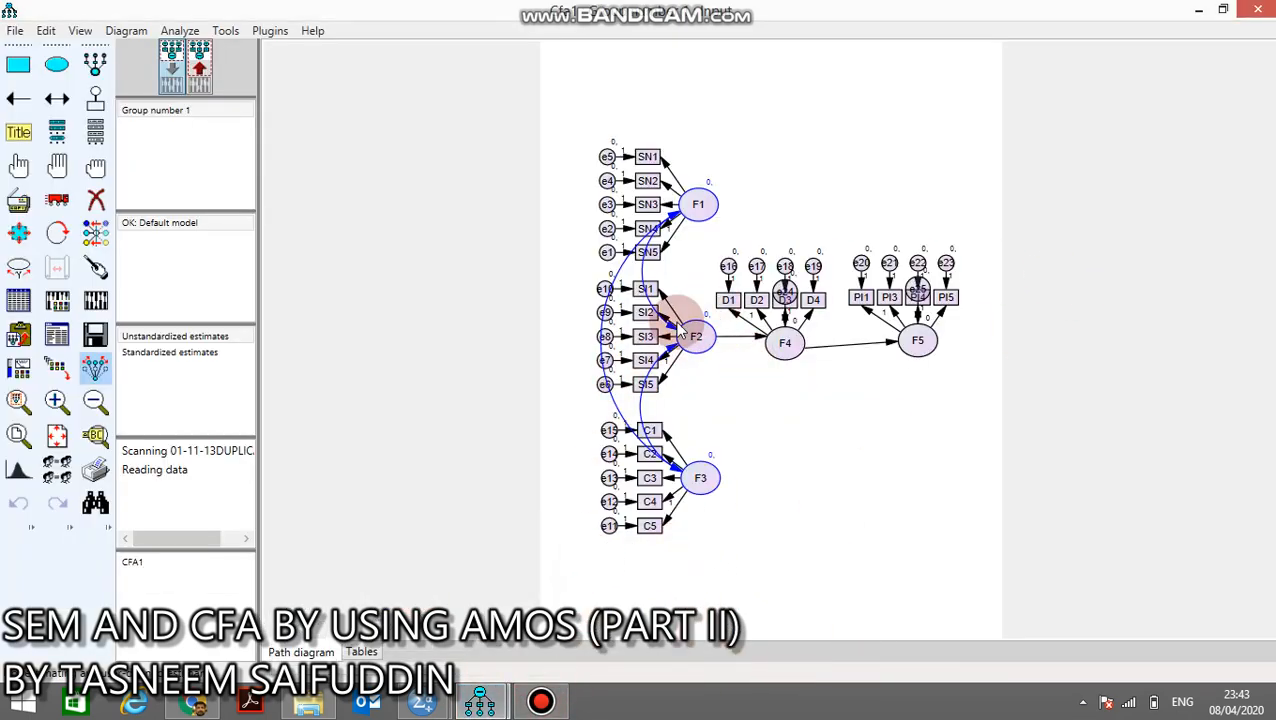
click(199, 68)
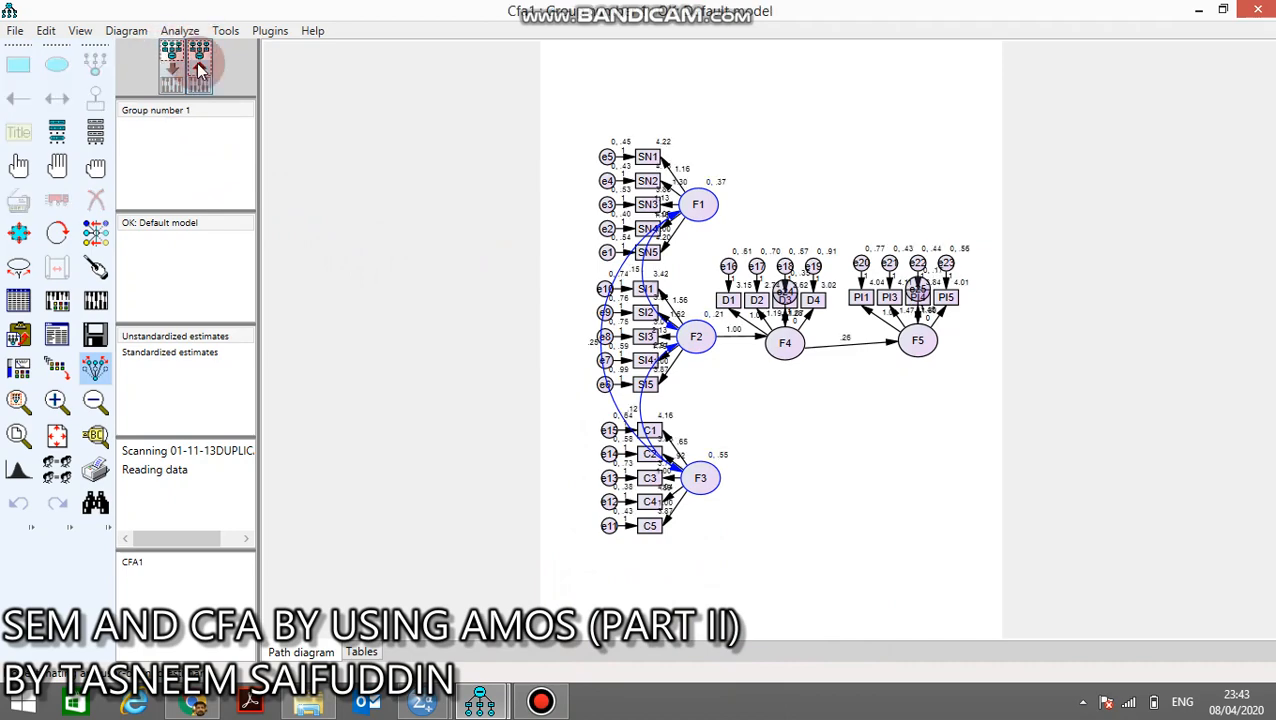
click(55, 400)
click(55, 400)
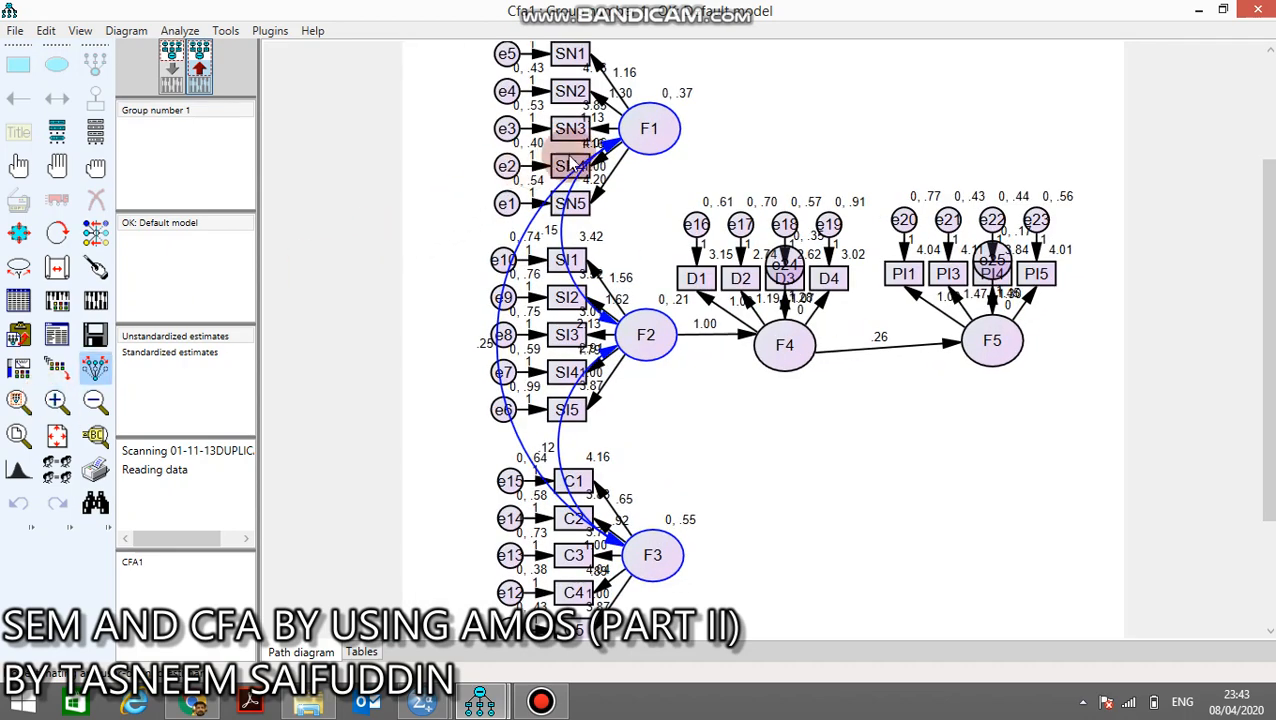
Display the standardized estimates on the CFA1 path diagram.
click(199, 354)
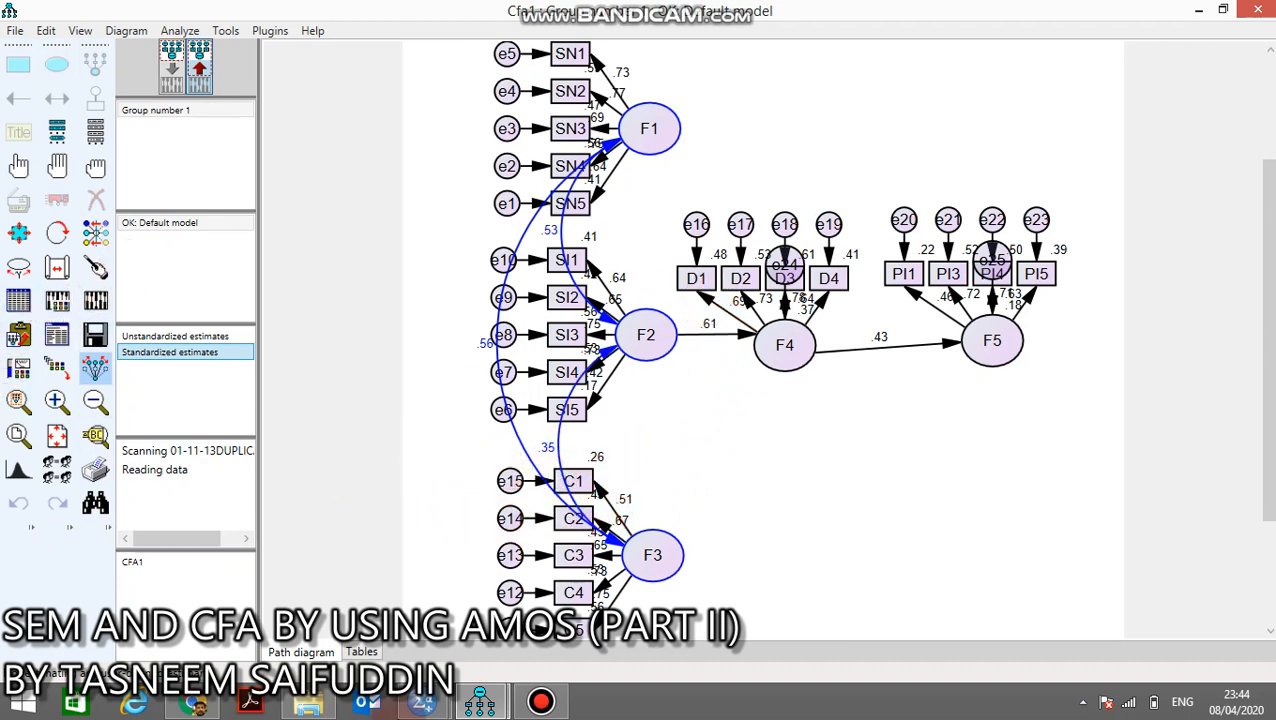
Examine the covariance modification indices in the Amos output down to the e1 pairs, comparing them with the error terms on the path diagram.
click(480, 703)
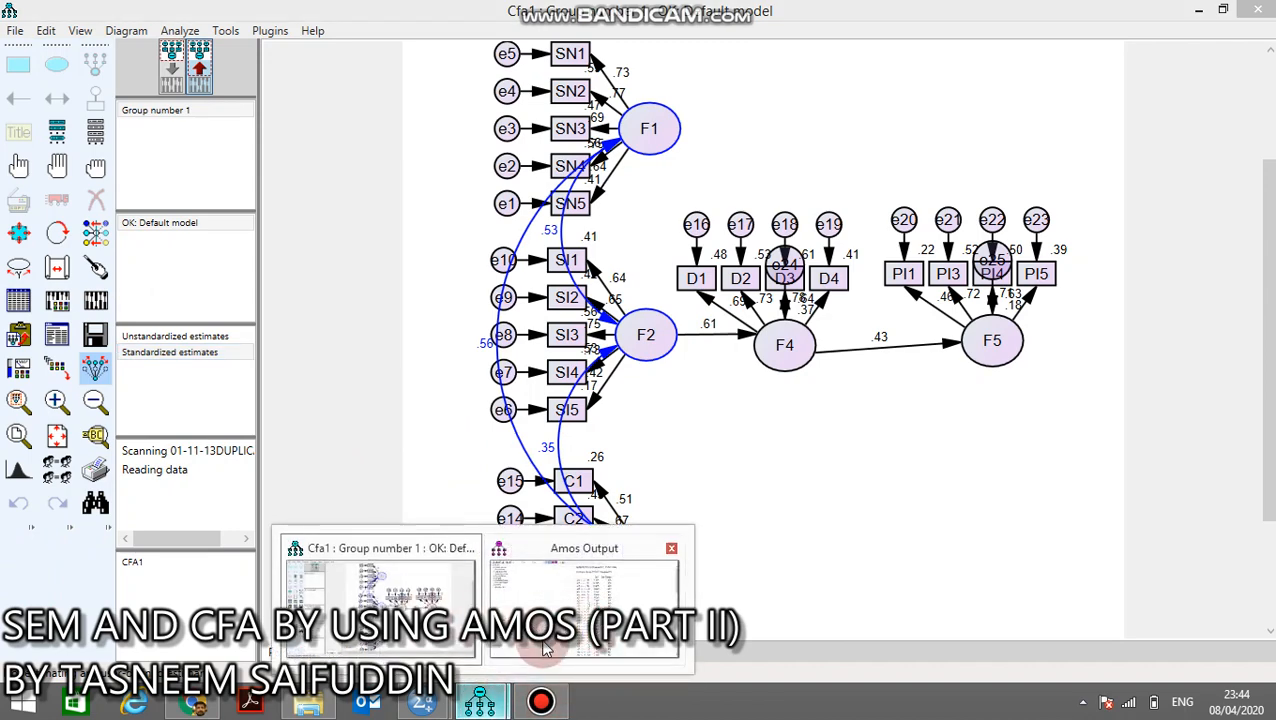
click(547, 648)
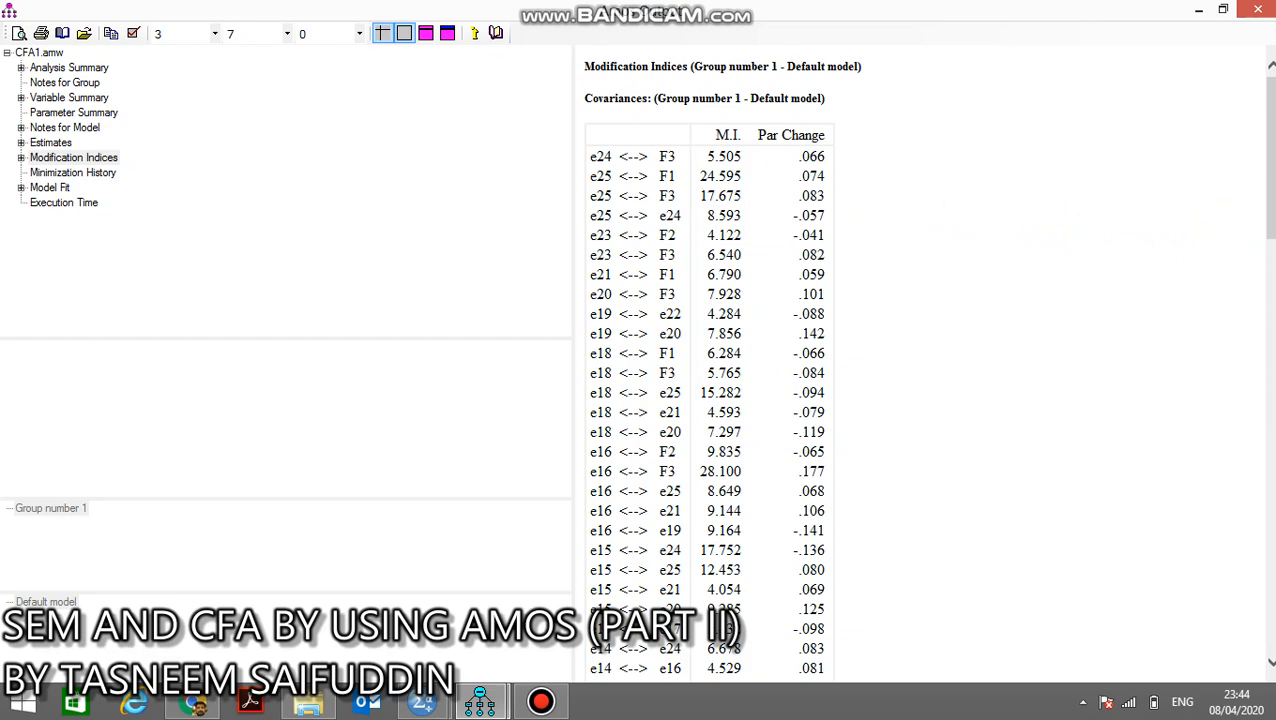
scroll(678, 627, down, 10)
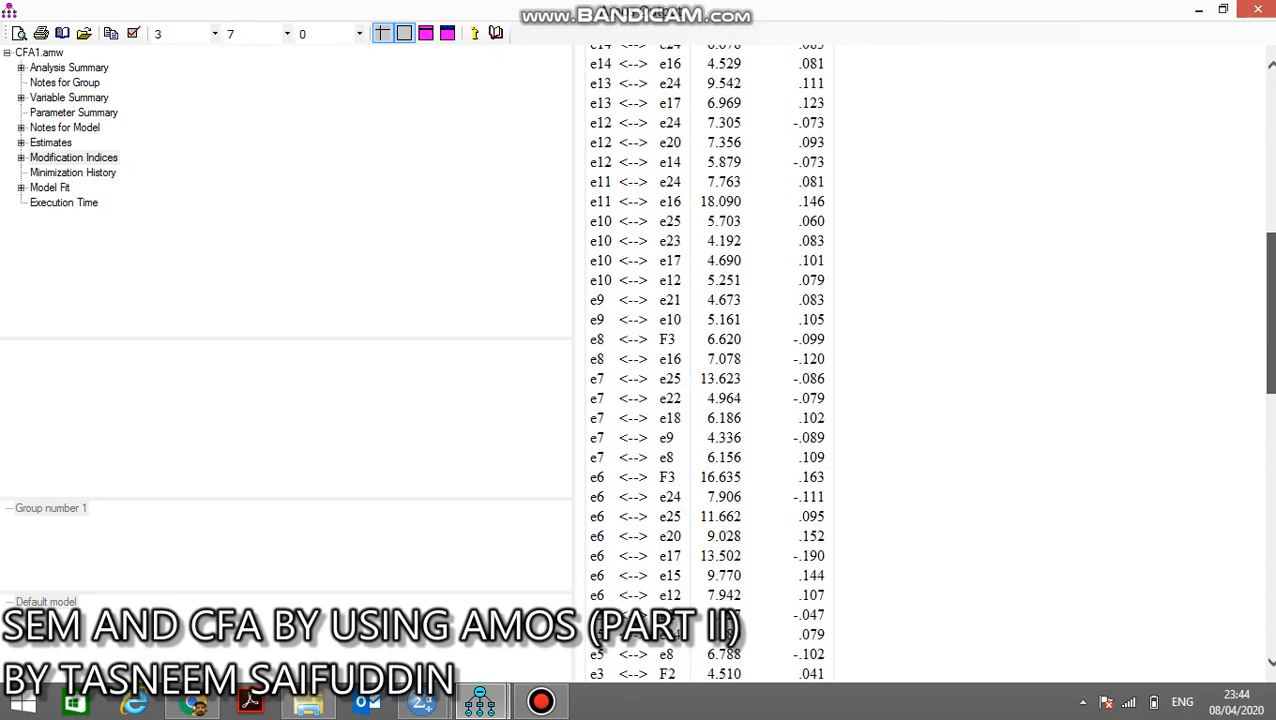
scroll(678, 627, down, 4)
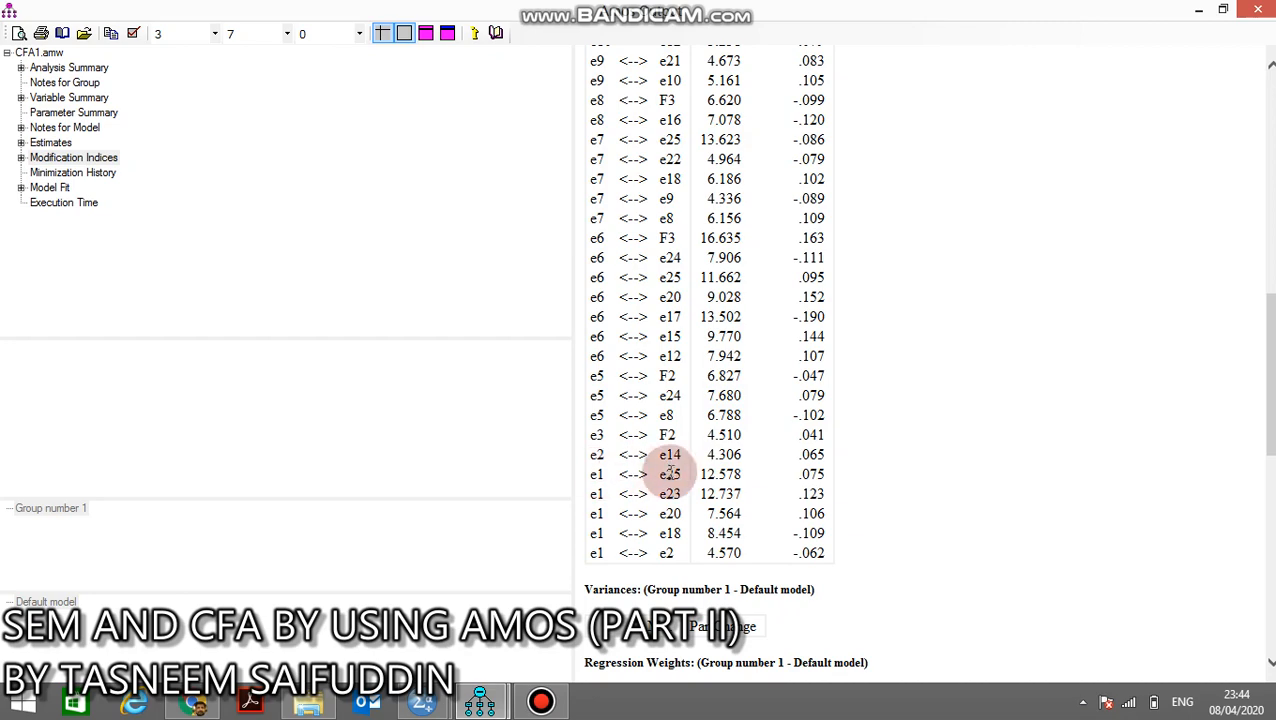
mouse_move(479, 698)
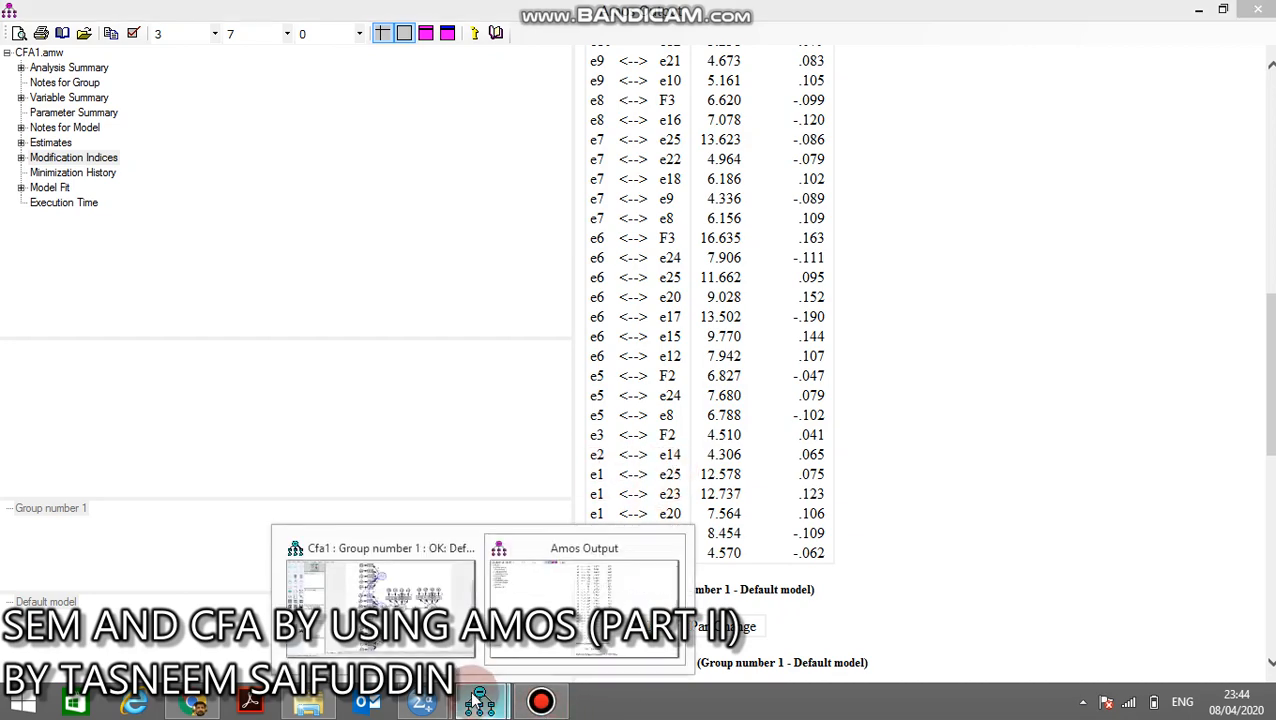
click(395, 628)
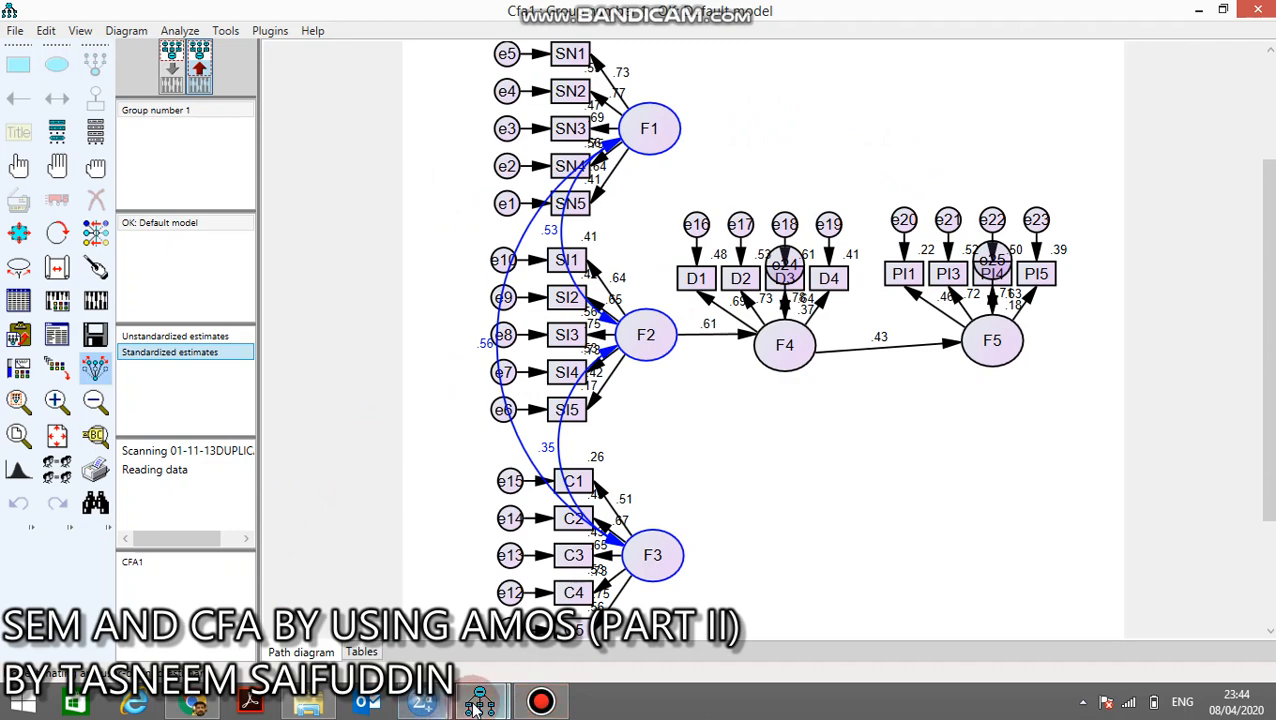
mouse_move(478, 700)
click(540, 610)
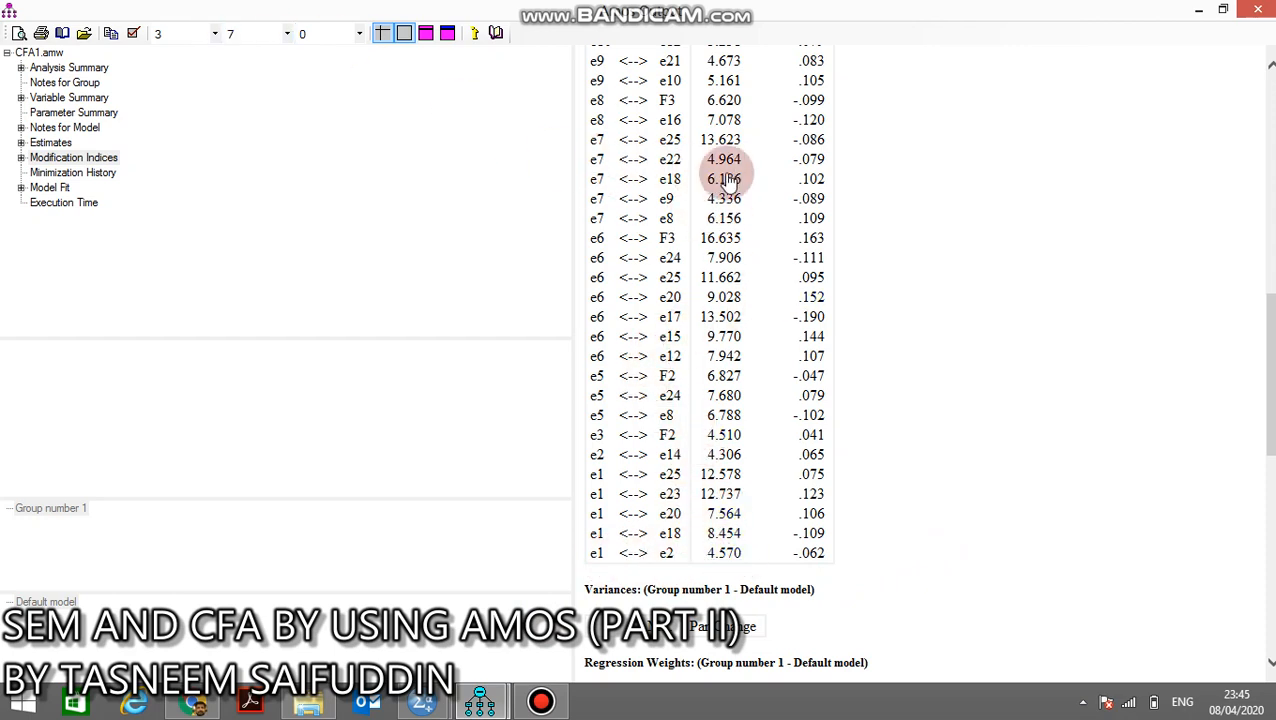
scroll(927, 363, up, 3)
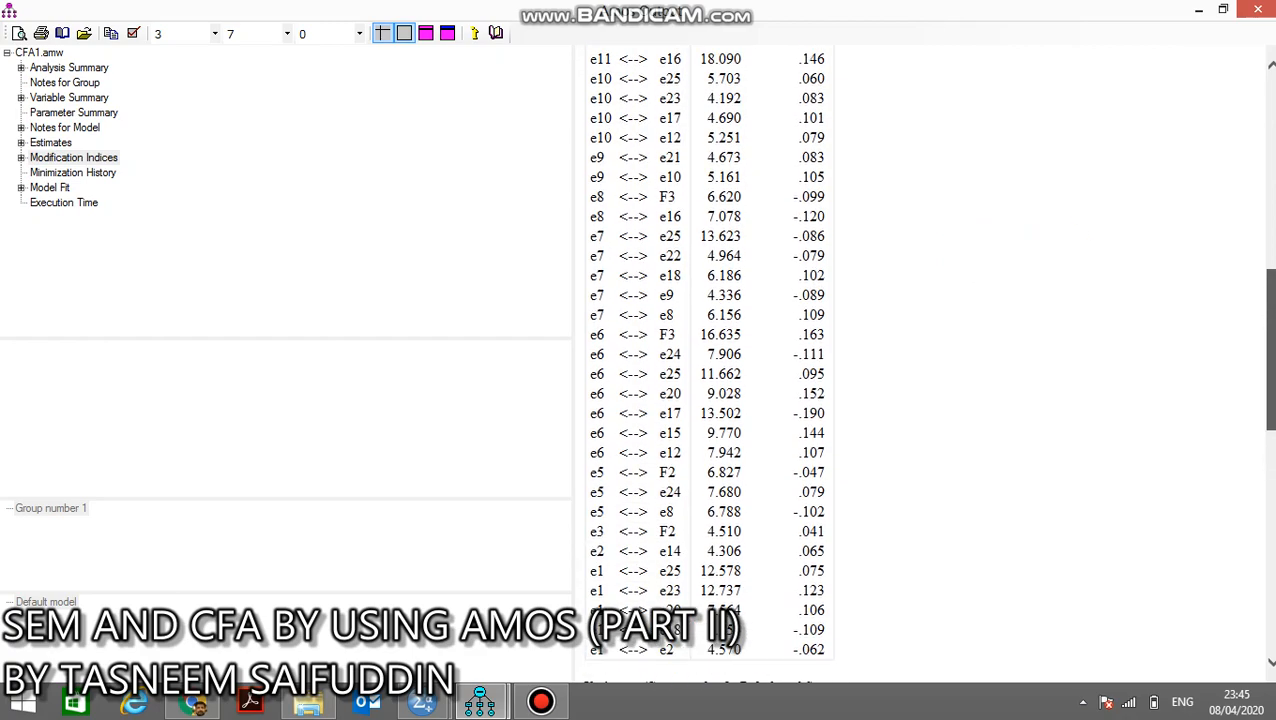